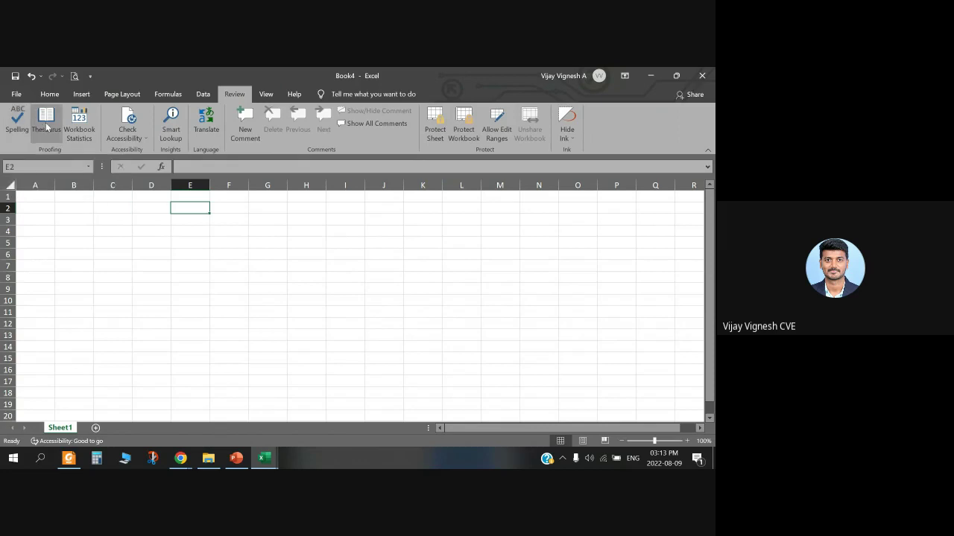
Step: Browse the Data, Formulas and Help ribbon tabs
{"action": "left_click", "coordinate": [202, 94]}
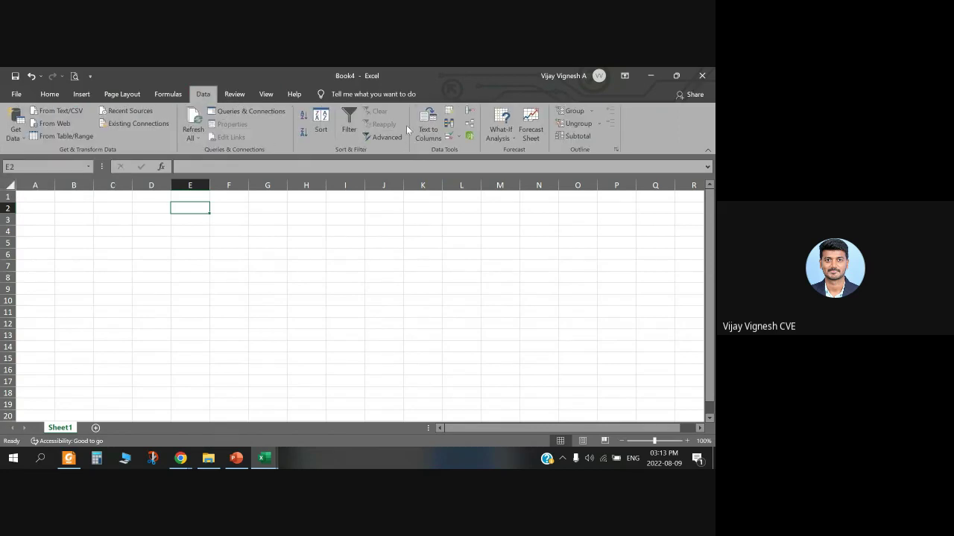
{"action": "left_click", "coordinate": [174, 94]}
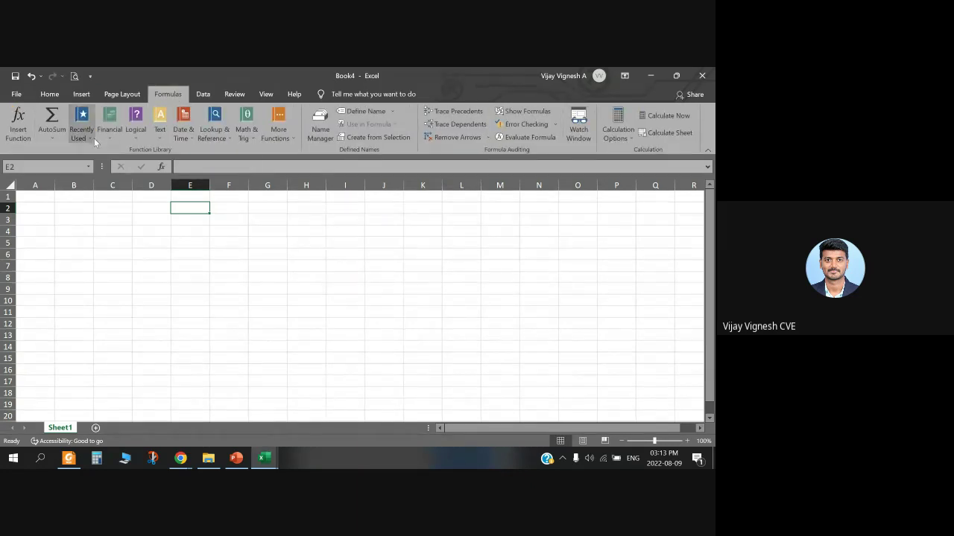
{"action": "left_click", "coordinate": [293, 94]}
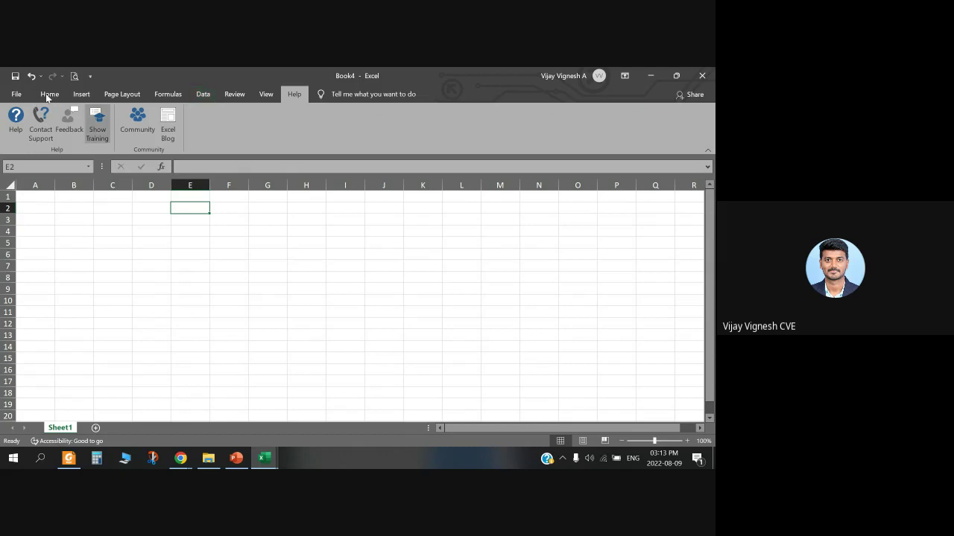
Step: Peek at the File menu, return to Home, select F18, and switch to PowerPoint's slide 10
{"action": "left_click", "coordinate": [16, 94]}
{"action": "key", "text": "Escape"}
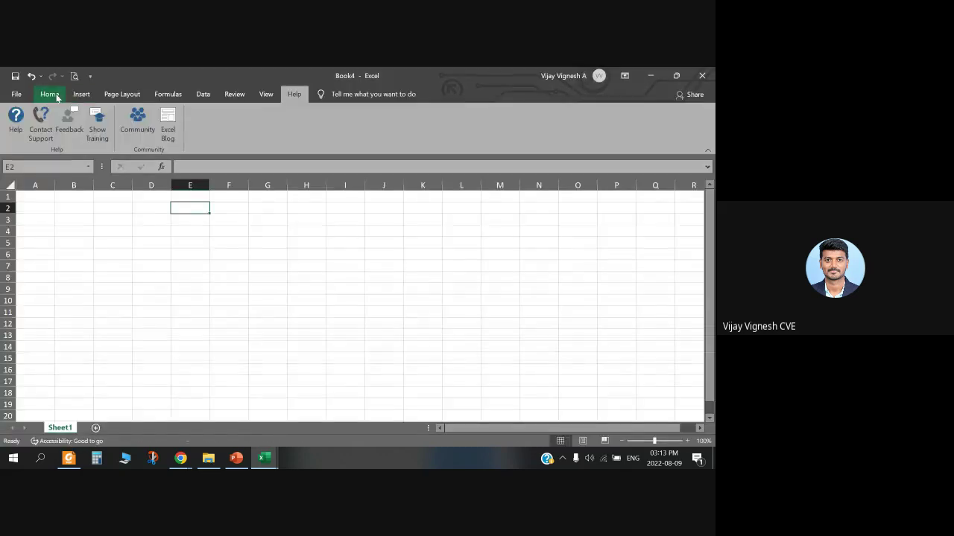
{"action": "left_click", "coordinate": [49, 94]}
{"action": "left_click", "coordinate": [228, 393]}
{"action": "left_click", "coordinate": [236, 458]}
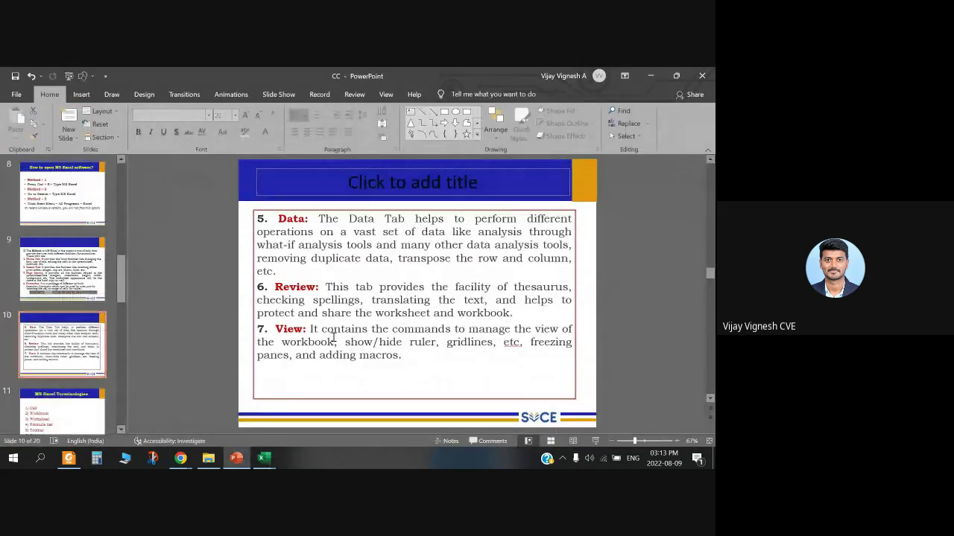
Step: Scroll to slide 11, then bring Excel's blank Book4 forward and select C3
{"action": "scroll", "coordinate": [416, 219], "scroll_direction": "down", "scroll_amount": 3}
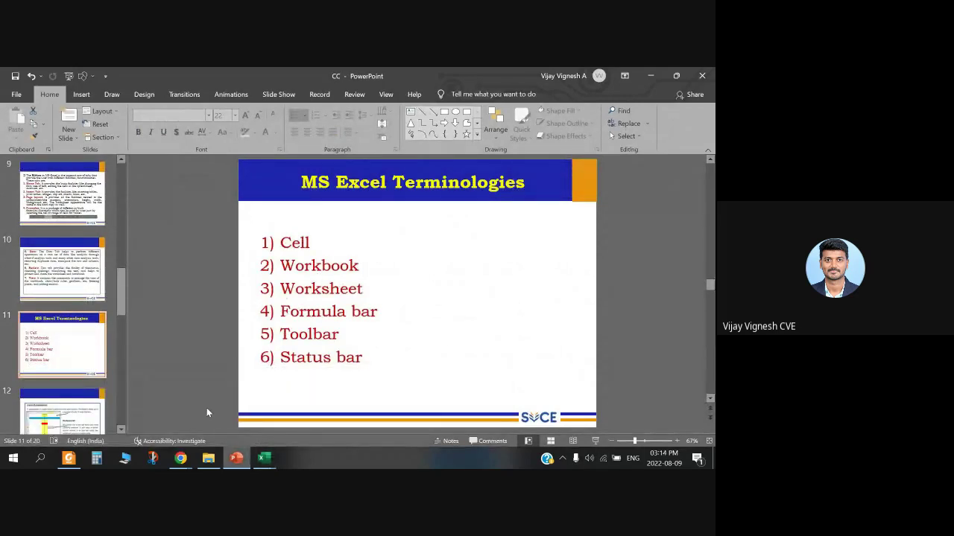
{"action": "left_click", "coordinate": [267, 458]}
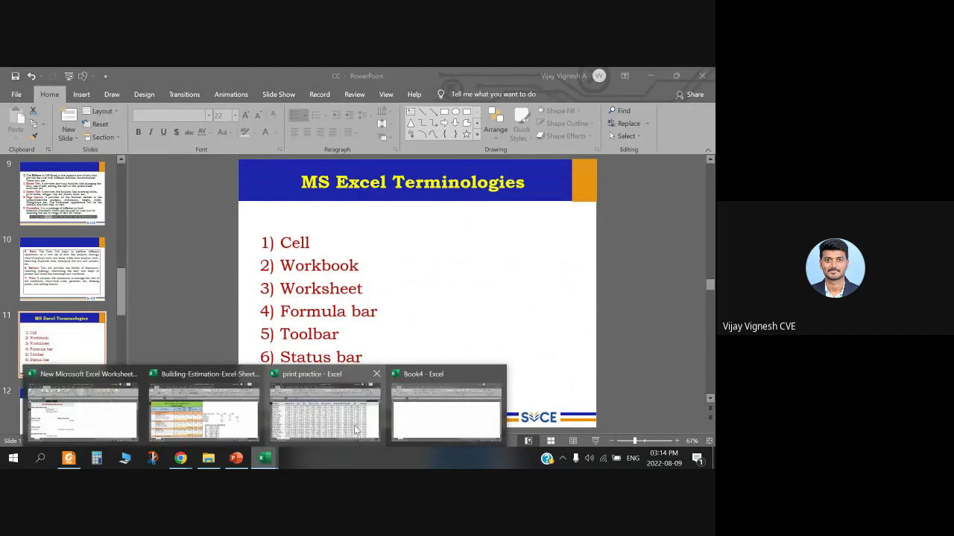
{"action": "left_click", "coordinate": [447, 406]}
{"action": "left_click", "coordinate": [130, 216]}
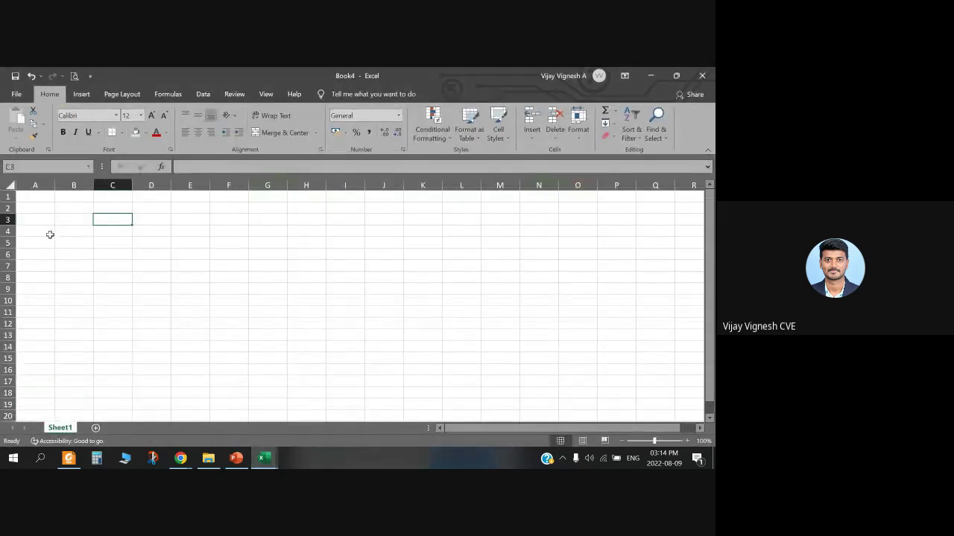
Step: Browse the File menu's Open page and its list of recently used workbooks
{"action": "left_click", "coordinate": [17, 94]}
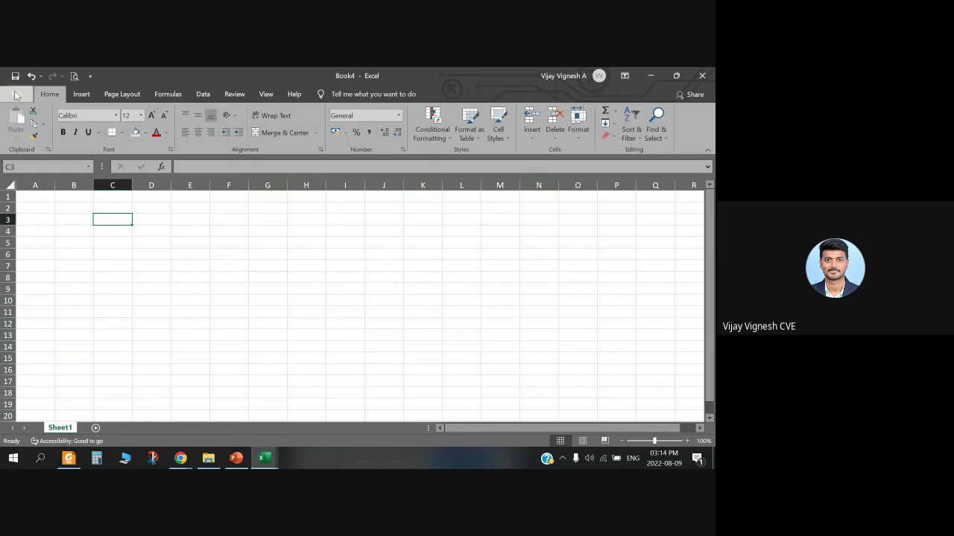
{"action": "left_click", "coordinate": [15, 100]}
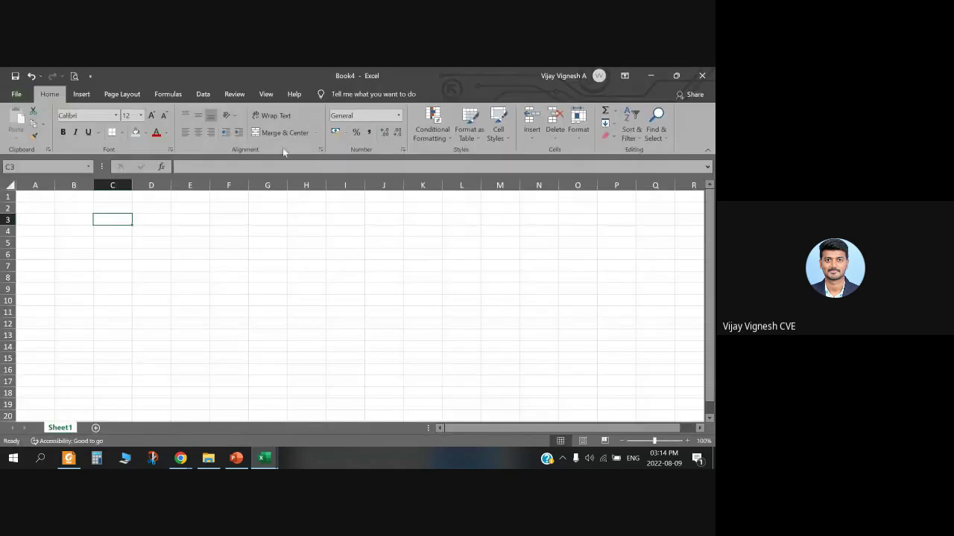
{"action": "left_click", "coordinate": [16, 94]}
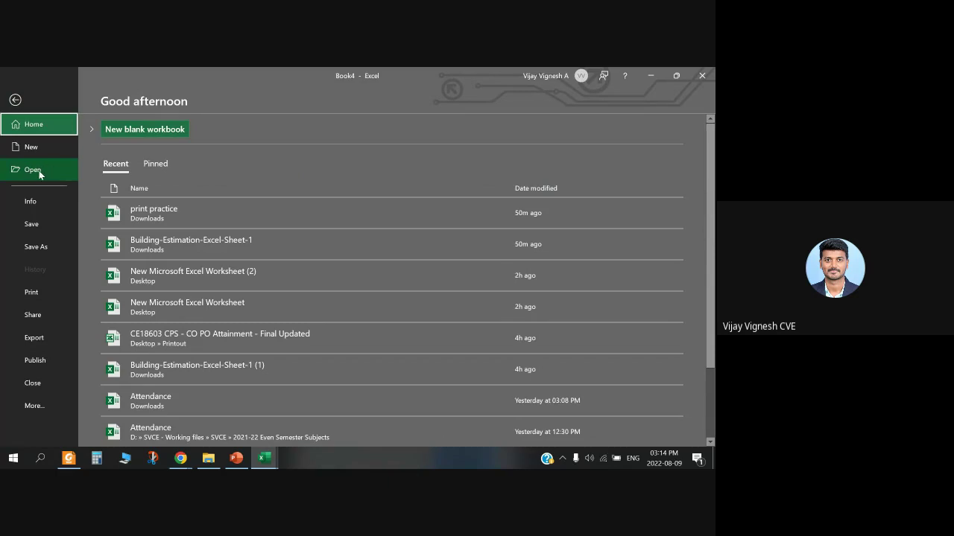
{"action": "left_click", "coordinate": [39, 171]}
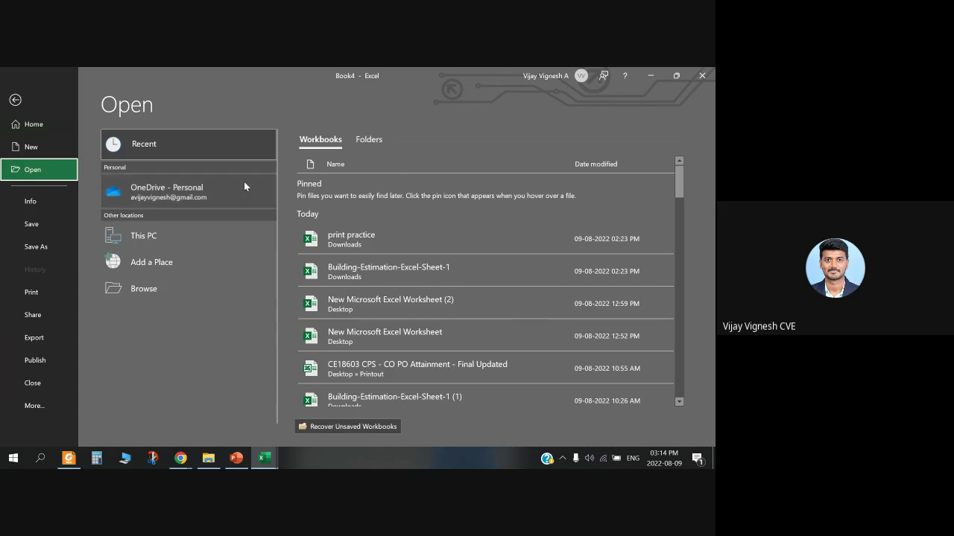
{"action": "scroll", "coordinate": [380, 222], "scroll_direction": "down", "scroll_amount": 1}
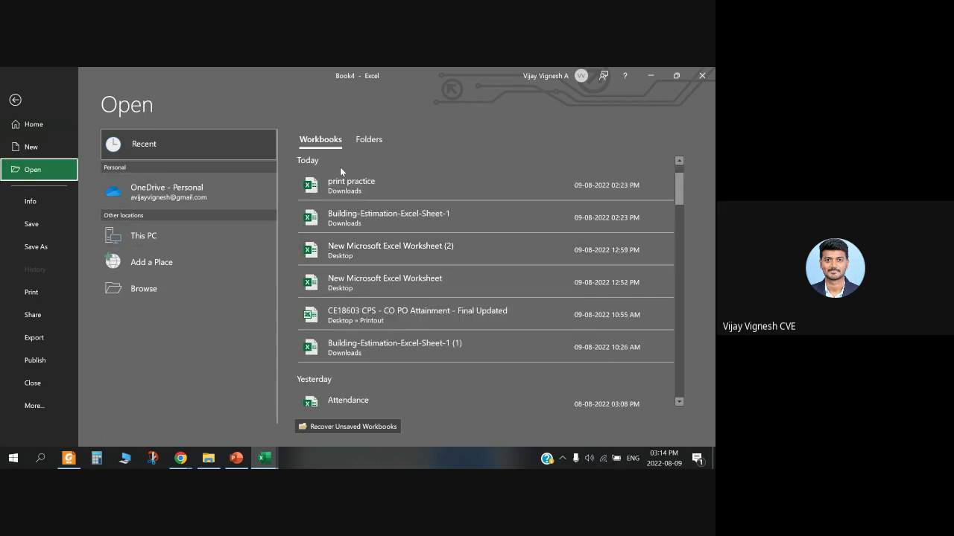
{"action": "scroll", "coordinate": [340, 167], "scroll_direction": "up", "scroll_amount": 1}
{"action": "scroll", "coordinate": [404, 358], "scroll_direction": "down", "scroll_amount": 1}
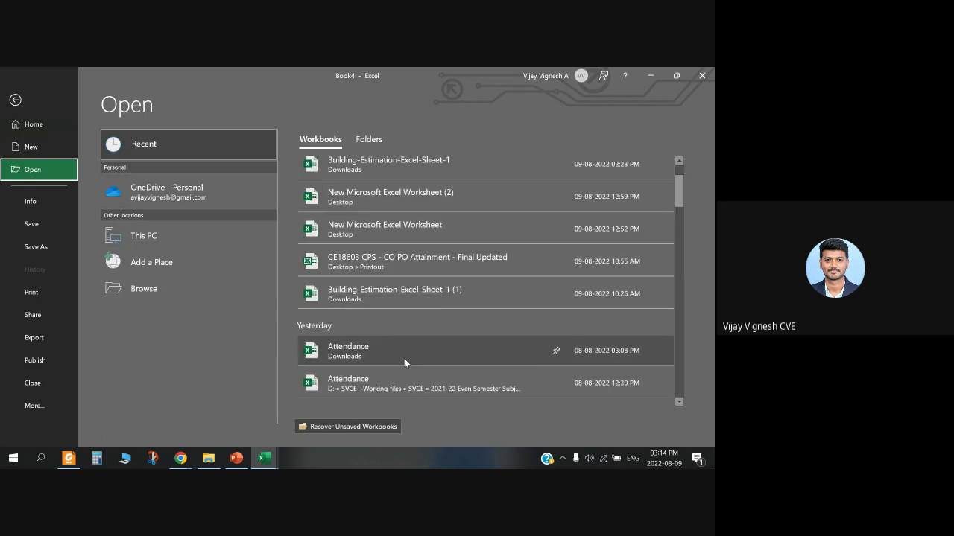
{"action": "scroll", "coordinate": [522, 365], "scroll_direction": "down", "scroll_amount": 1}
{"action": "scroll", "coordinate": [522, 365], "scroll_direction": "up", "scroll_amount": 1}
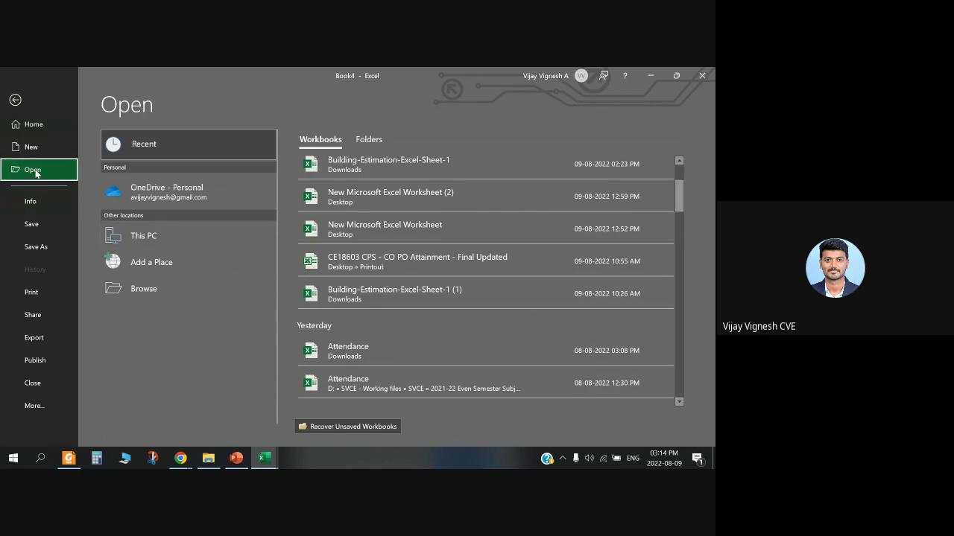
{"action": "scroll", "coordinate": [439, 171], "scroll_direction": "up", "scroll_amount": 1}
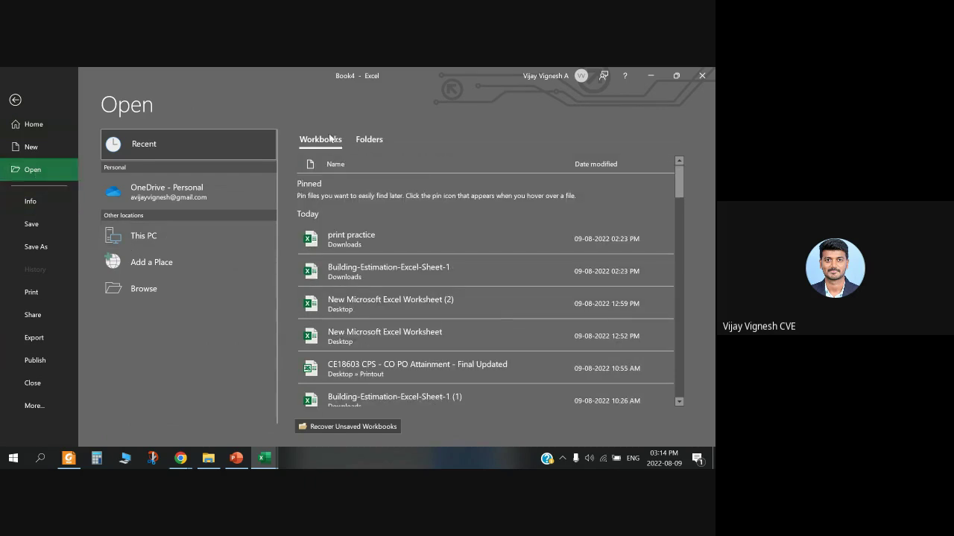
{"action": "left_click", "coordinate": [153, 145]}
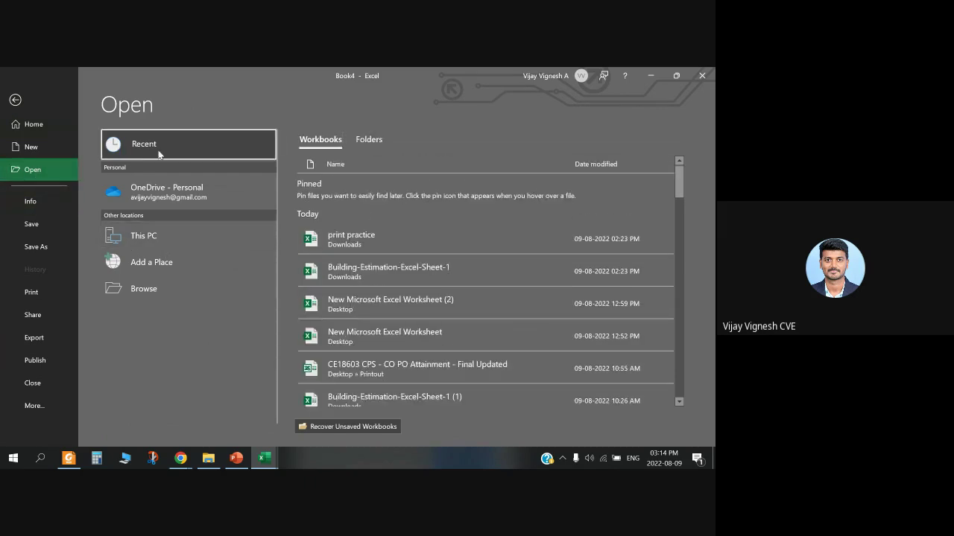
Step: Dismiss the Open dialog, then create a new blank workbook from the New page
{"action": "key", "text": "ctrl+F12"}
{"action": "key", "text": "Escape"}
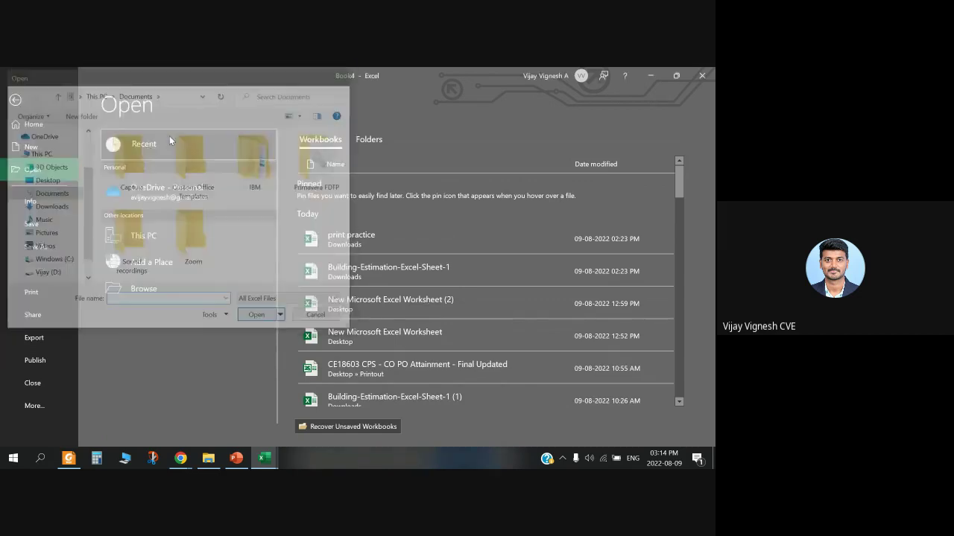
{"action": "left_click", "coordinate": [15, 99]}
{"action": "left_click", "coordinate": [16, 94]}
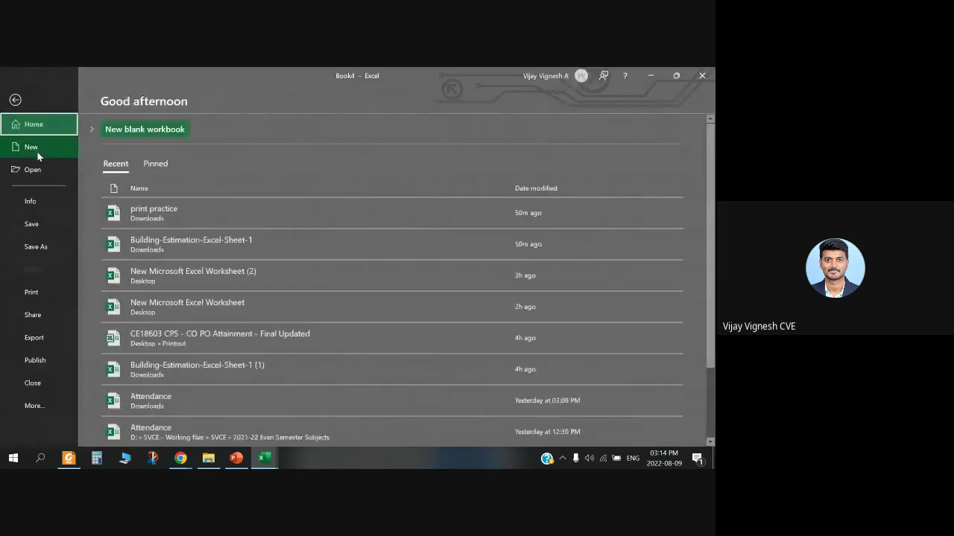
{"action": "left_click", "coordinate": [37, 150]}
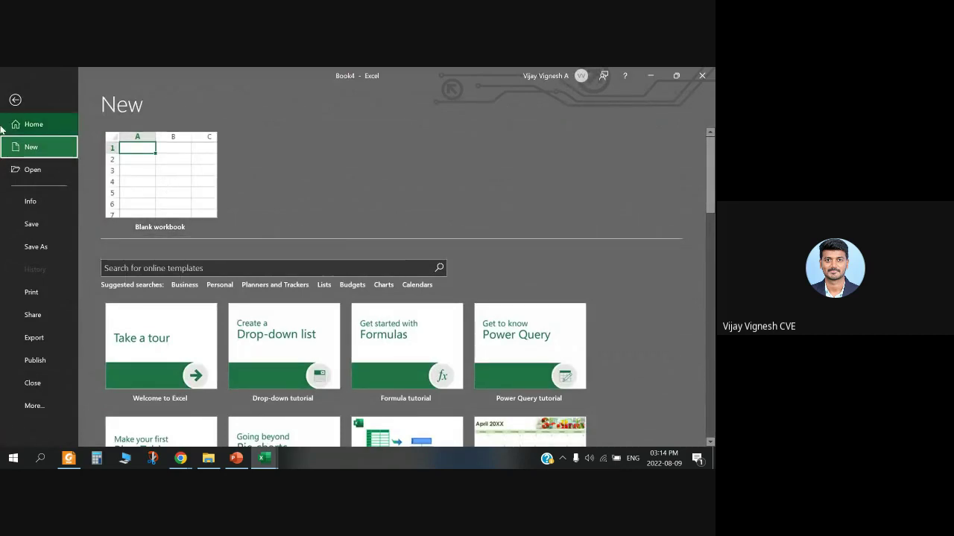
{"action": "left_click", "coordinate": [193, 178]}
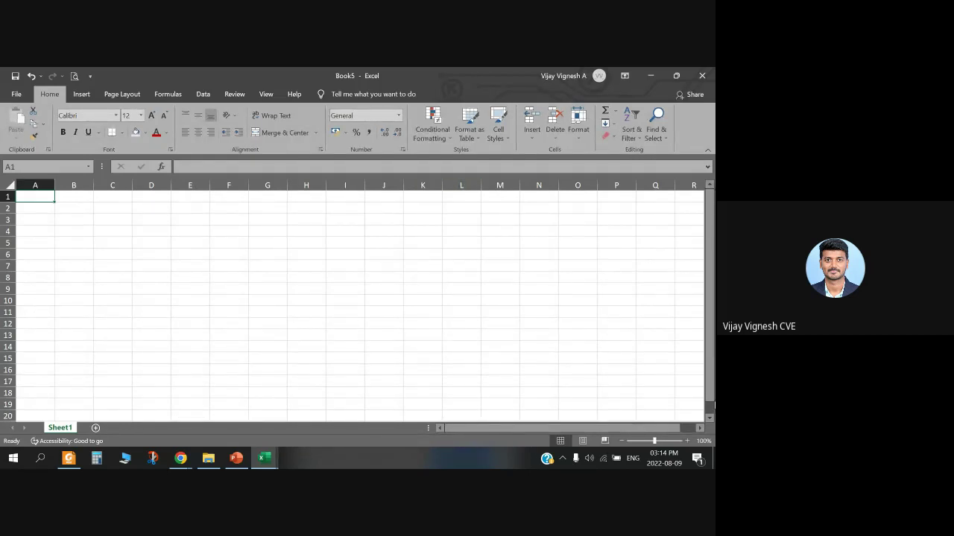
Step: Add Sheet2 and Sheet3 and switch back and forth between them and Sheet1
{"action": "left_click", "coordinate": [96, 427]}
{"action": "left_click", "coordinate": [128, 427]}
{"action": "double_click", "coordinate": [59, 428]}
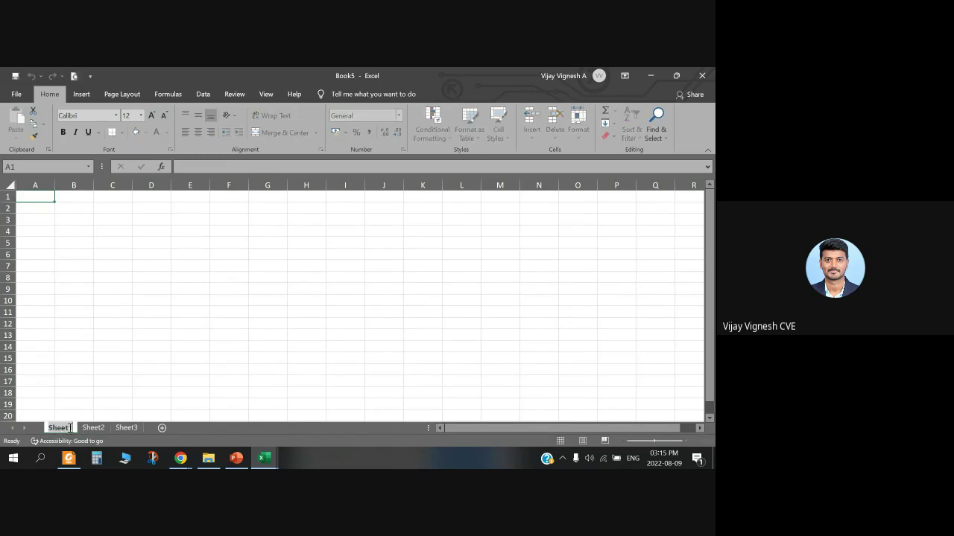
{"action": "left_click", "coordinate": [84, 371]}
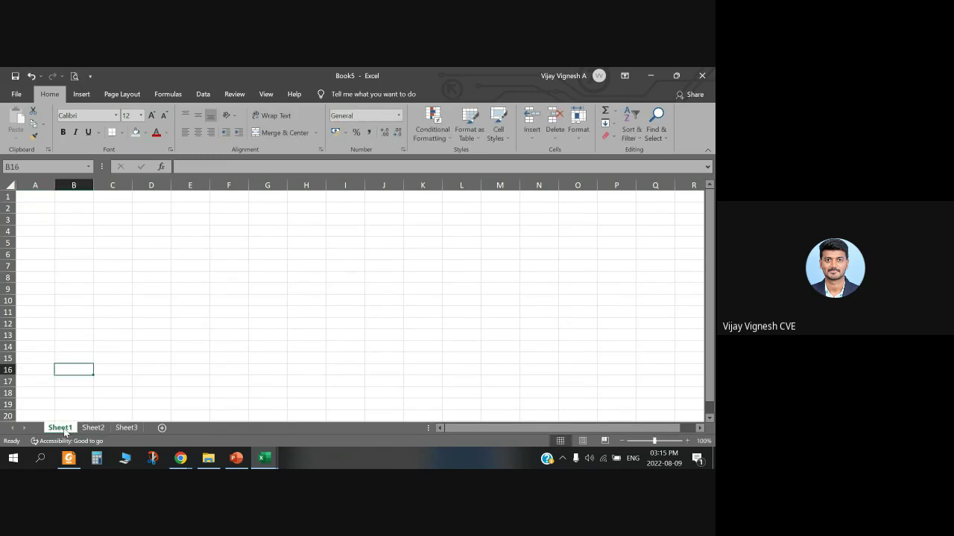
{"action": "left_click", "coordinate": [93, 428]}
{"action": "left_click", "coordinate": [60, 428]}
{"action": "left_click", "coordinate": [93, 428]}
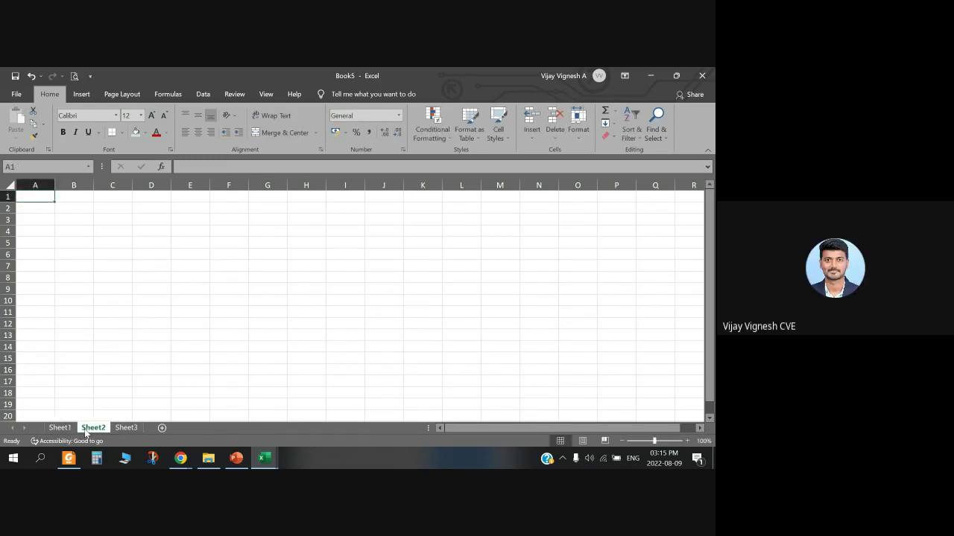
{"action": "left_click", "coordinate": [73, 357]}
{"action": "left_click", "coordinate": [60, 428]}
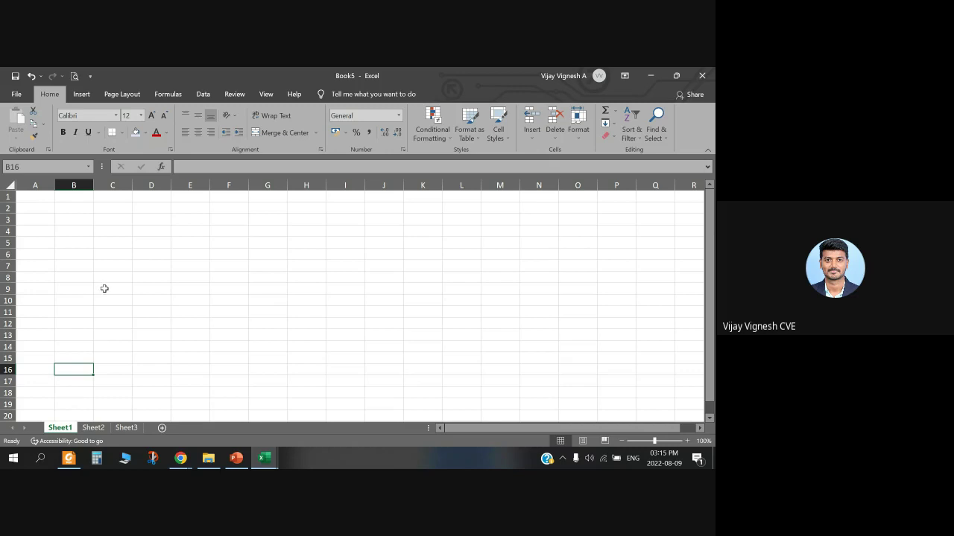
{"action": "left_click", "coordinate": [37, 240]}
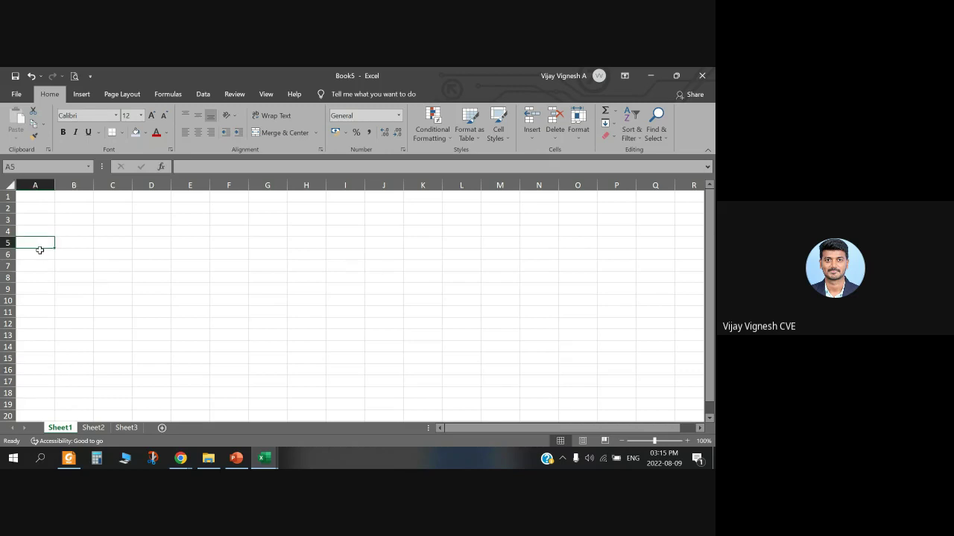
Step: Widen column A, then add Sheet4 and drag it further right among the tabs
{"action": "double_click", "coordinate": [71, 428]}
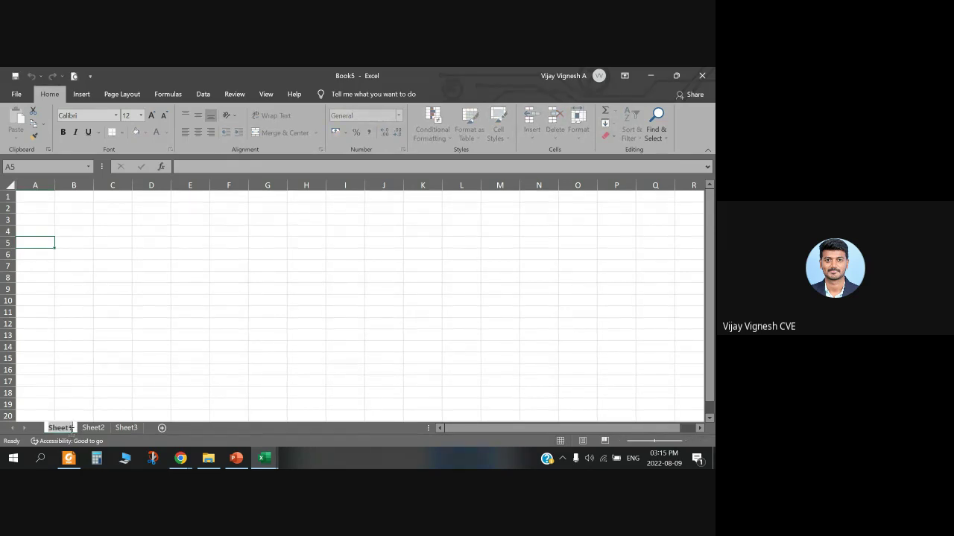
{"action": "left_click", "coordinate": [151, 300]}
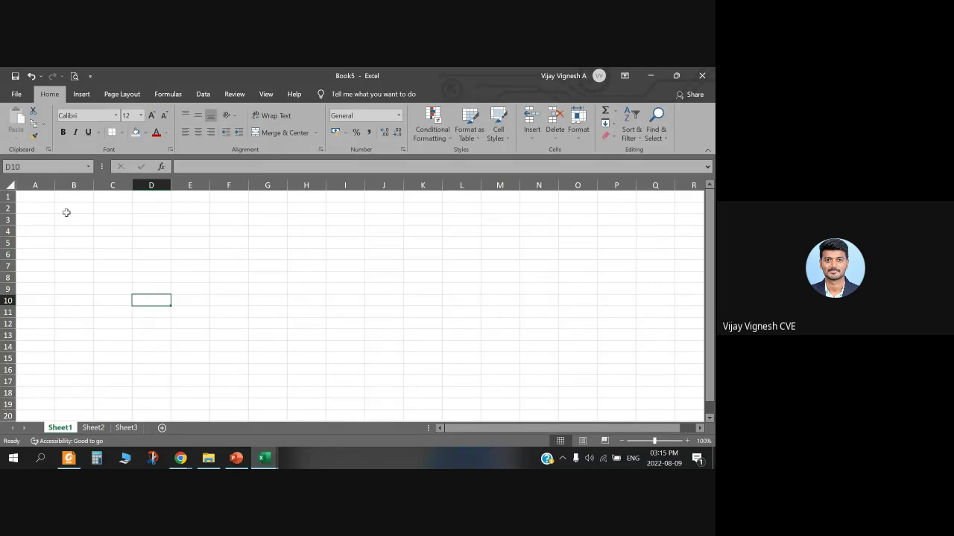
{"action": "left_click_drag", "start_coordinate": [55, 185], "coordinate": [80, 197]}
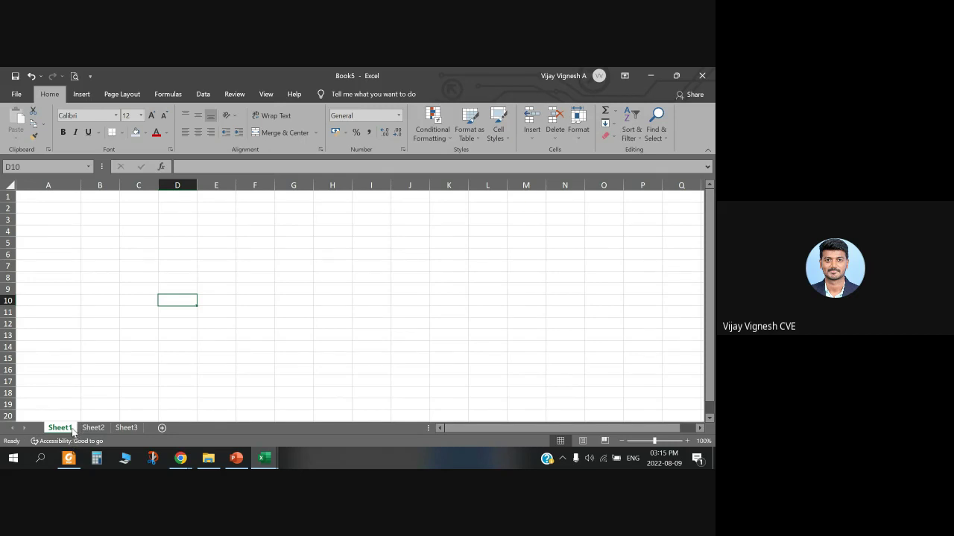
{"action": "left_click", "coordinate": [163, 428]}
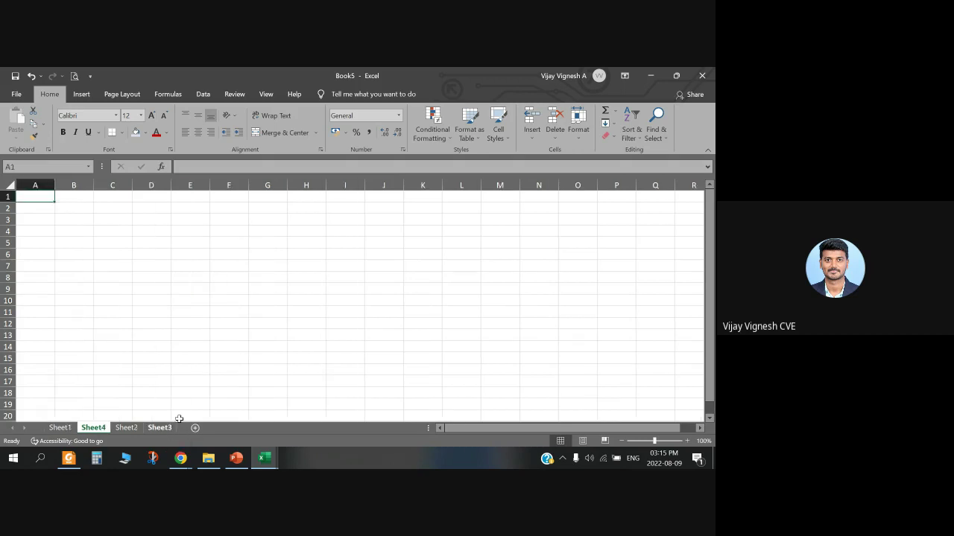
{"action": "left_click_drag", "start_coordinate": [94, 430], "coordinate": [181, 428]}
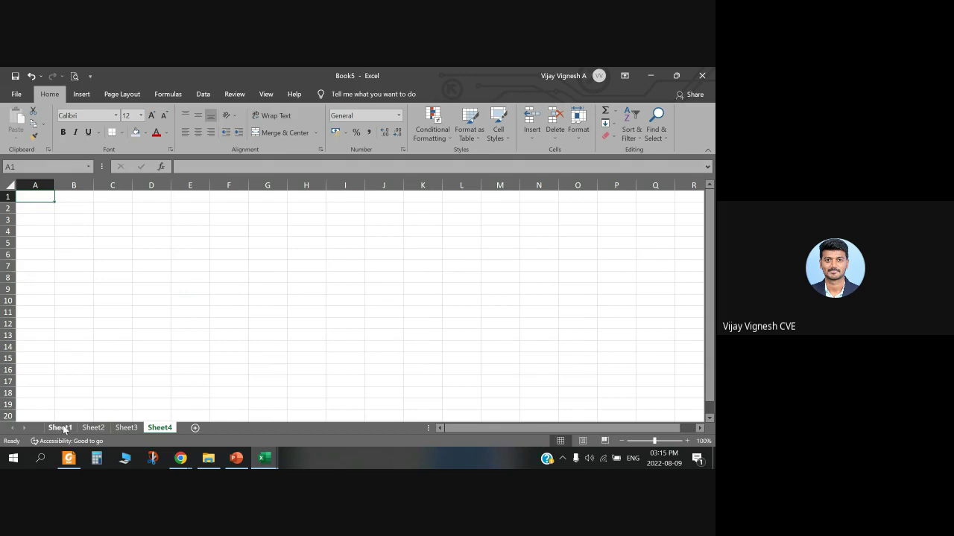
Step: Return to Sheet1 with Ctrl+Page Up and bring up PowerPoint's MS Excel Terminologies slide
{"action": "left_click", "coordinate": [40, 255]}
{"action": "left_click", "coordinate": [40, 232]}
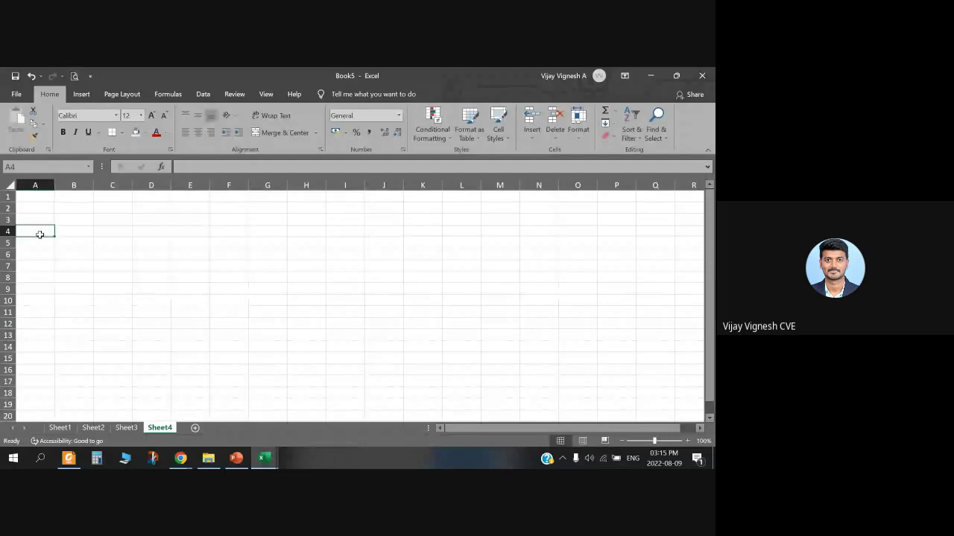
{"action": "left_click", "coordinate": [96, 335]}
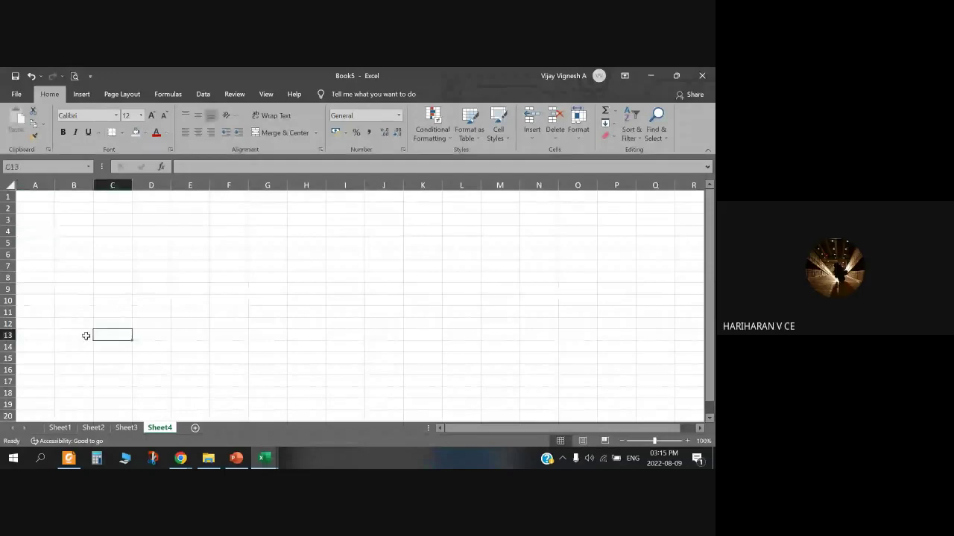
{"action": "key", "text": "ctrl+Page_Up"}
{"action": "key", "text": "ctrl+Page_Up"}
{"action": "key", "text": "ctrl+Page_Up"}
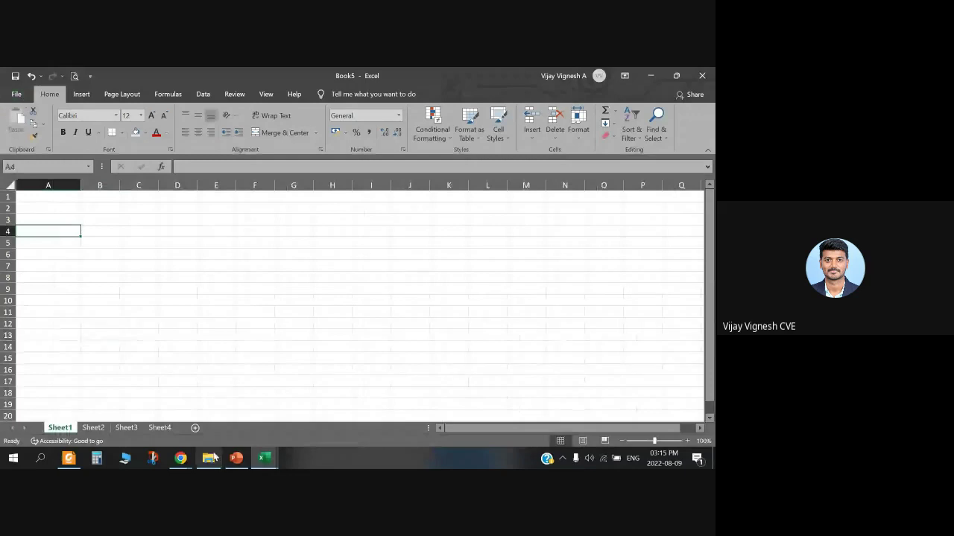
{"action": "left_click", "coordinate": [237, 458]}
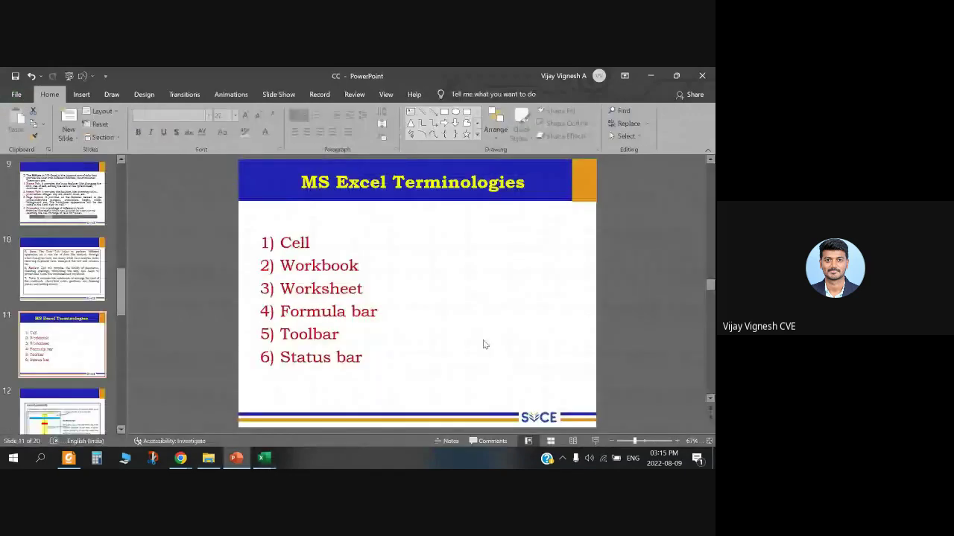
Step: Use Alt+Tab to bring Excel's blank Book5 back on Sheet1
{"action": "key", "text": "alt+Tab"}
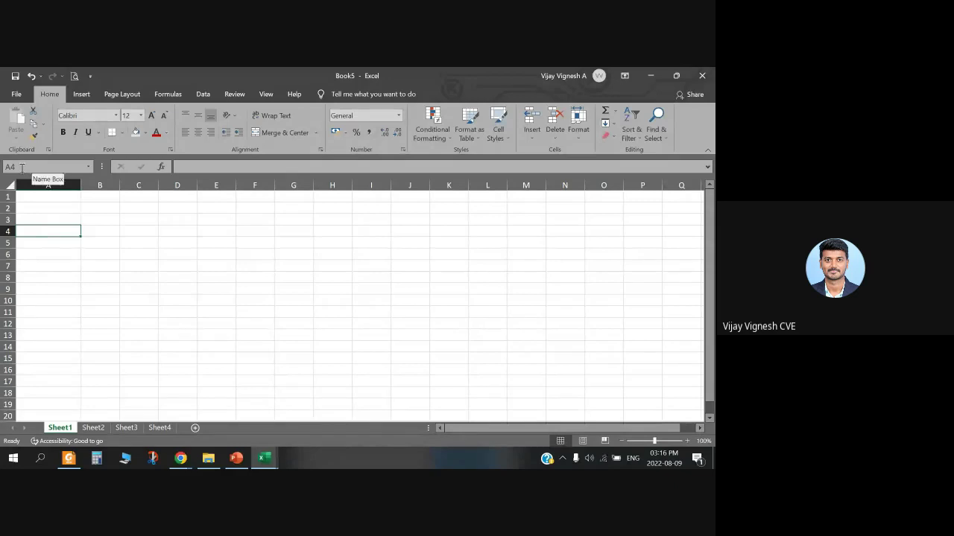
Step: Move around Sheet1 and select cell D9
{"action": "key", "text": "Right"}
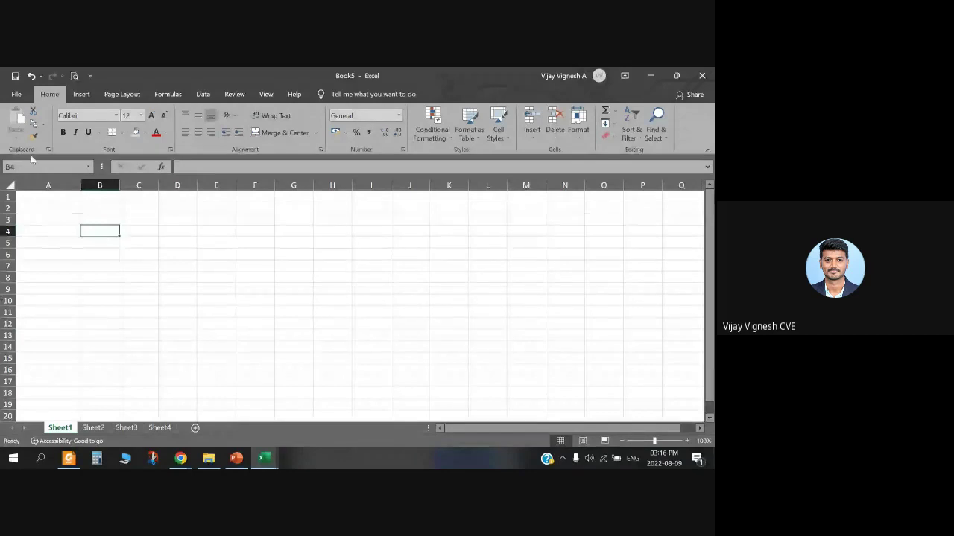
{"action": "left_click", "coordinate": [92, 256]}
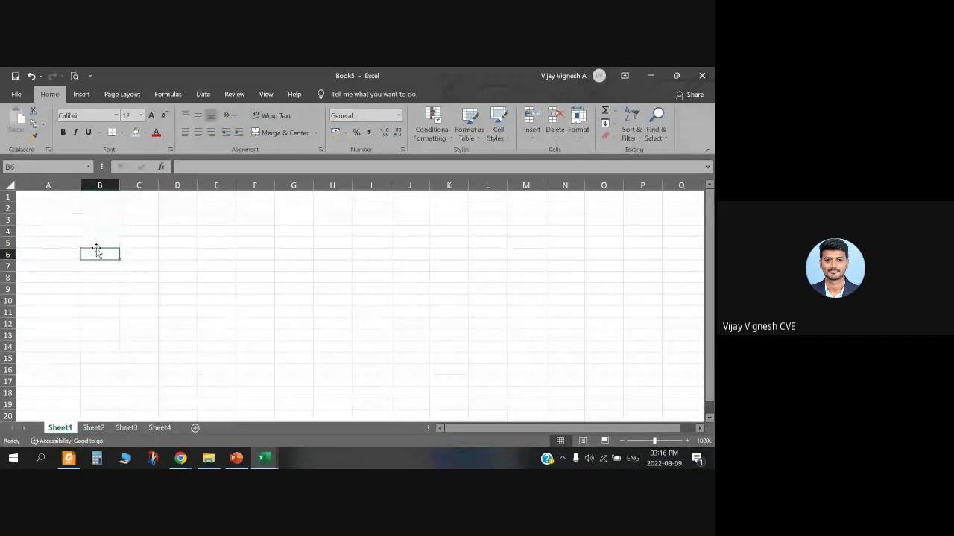
{"action": "left_click", "coordinate": [61, 246]}
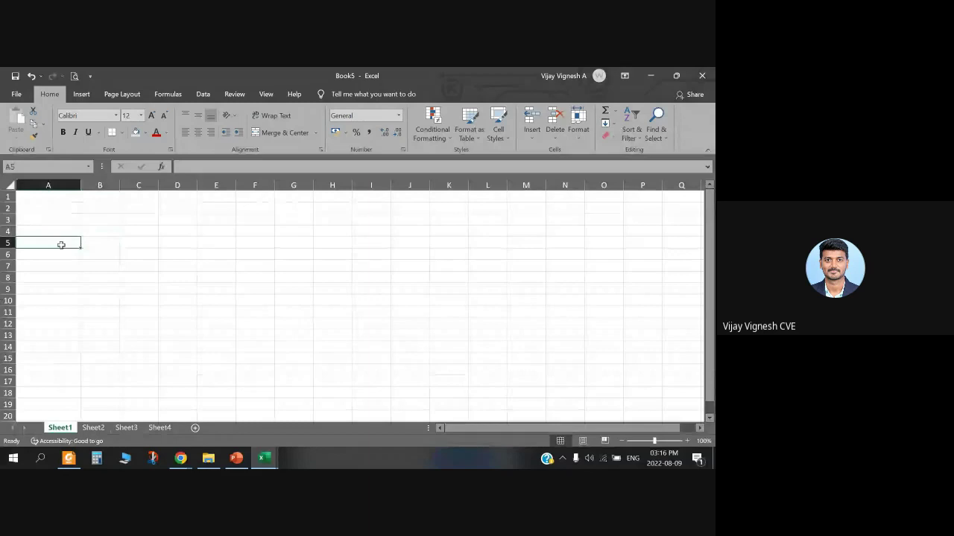
{"action": "left_click", "coordinate": [177, 288]}
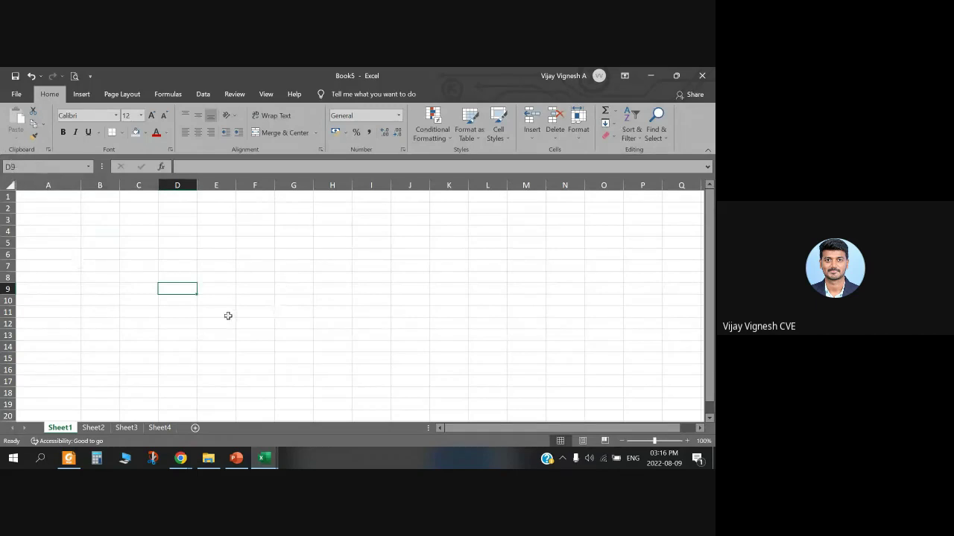
{"action": "left_click", "coordinate": [176, 182]}
Step: Type FORMULA BAR into D9 through the formula bar and check its contents
{"action": "left_click", "coordinate": [187, 166]}
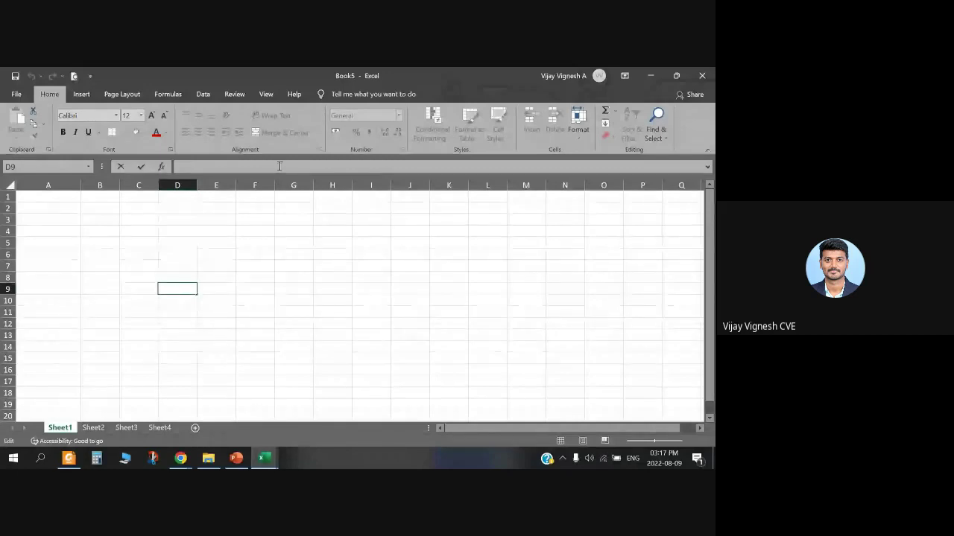
{"action": "type", "text": "FORMULA BAR"}
{"action": "left_click", "coordinate": [294, 266]}
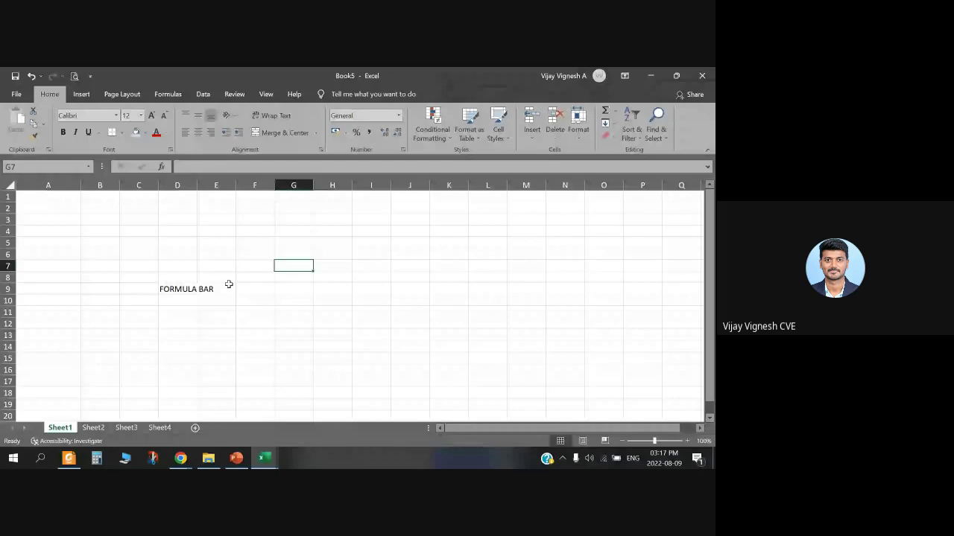
{"action": "left_click", "coordinate": [182, 289]}
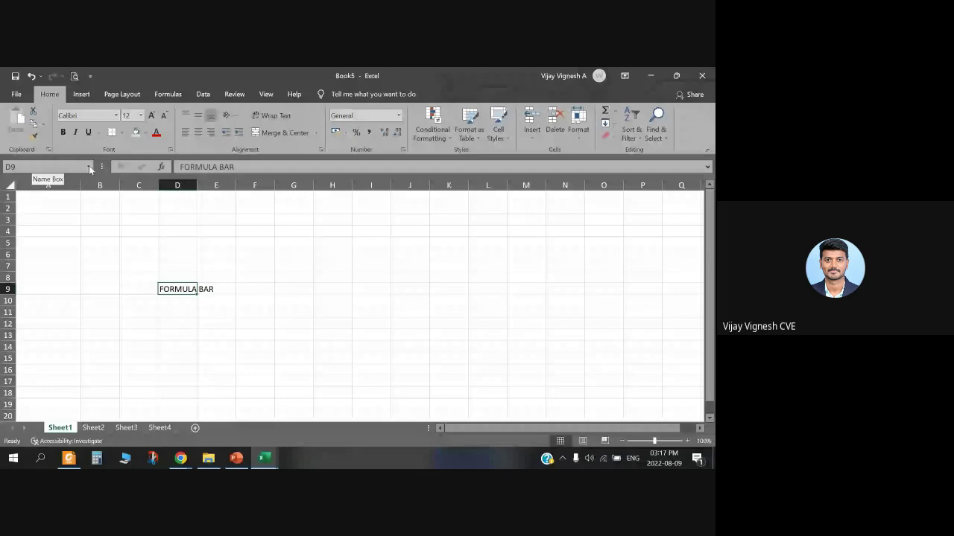
{"action": "left_click", "coordinate": [255, 290]}
{"action": "left_click", "coordinate": [374, 278]}
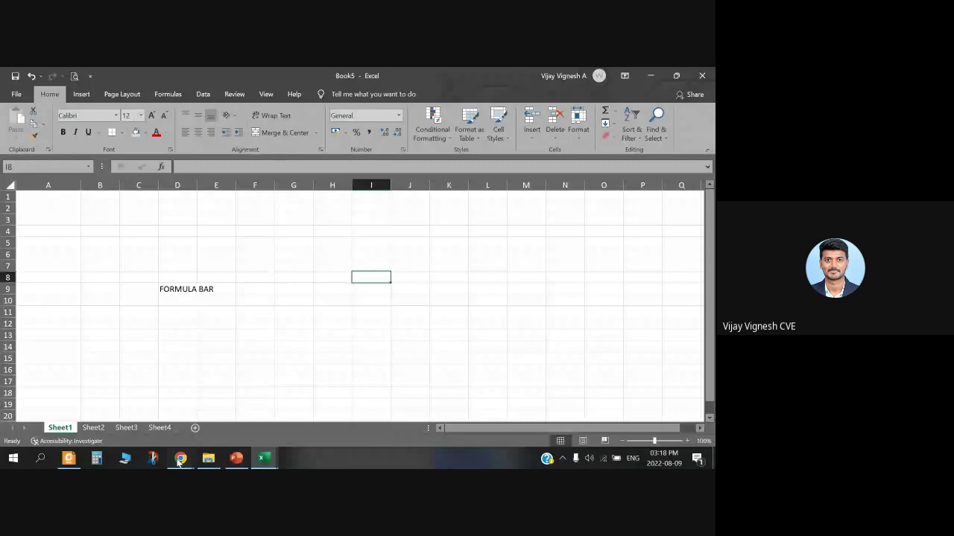
{"action": "key", "text": "Right"}
{"action": "mouse_move", "coordinate": [236, 462]}
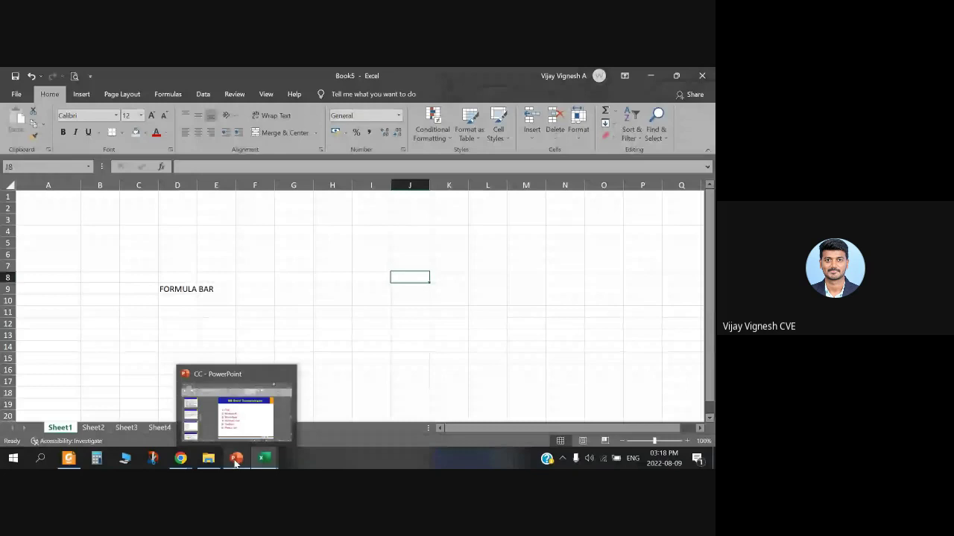
{"action": "key", "text": "alt+Tab"}
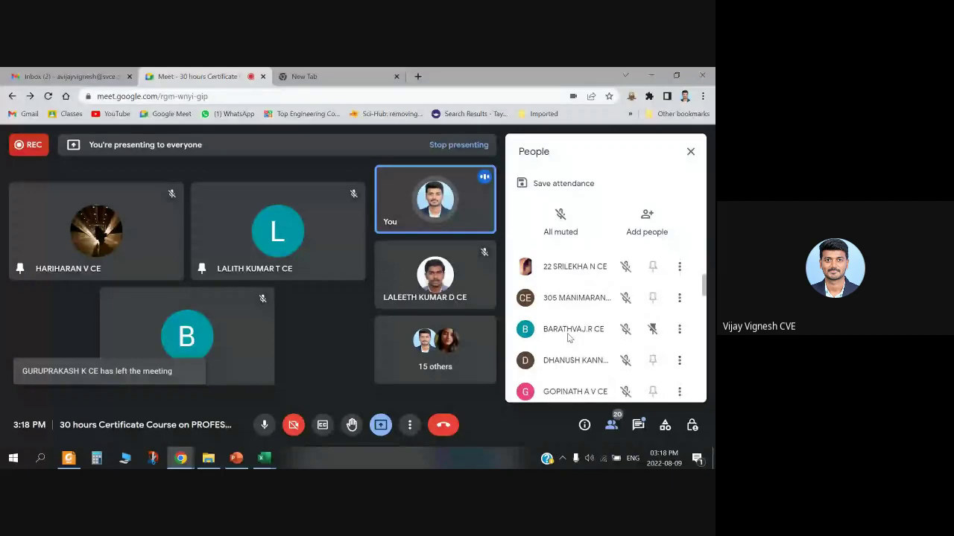
{"action": "scroll", "coordinate": [563, 355], "scroll_direction": "down", "scroll_amount": 1}
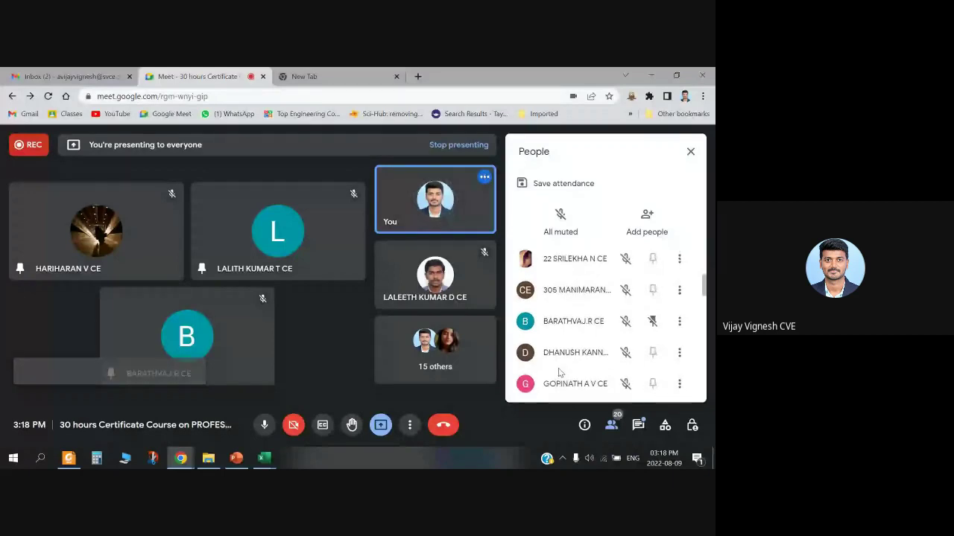
{"action": "scroll", "coordinate": [560, 371], "scroll_direction": "down", "scroll_amount": 5}
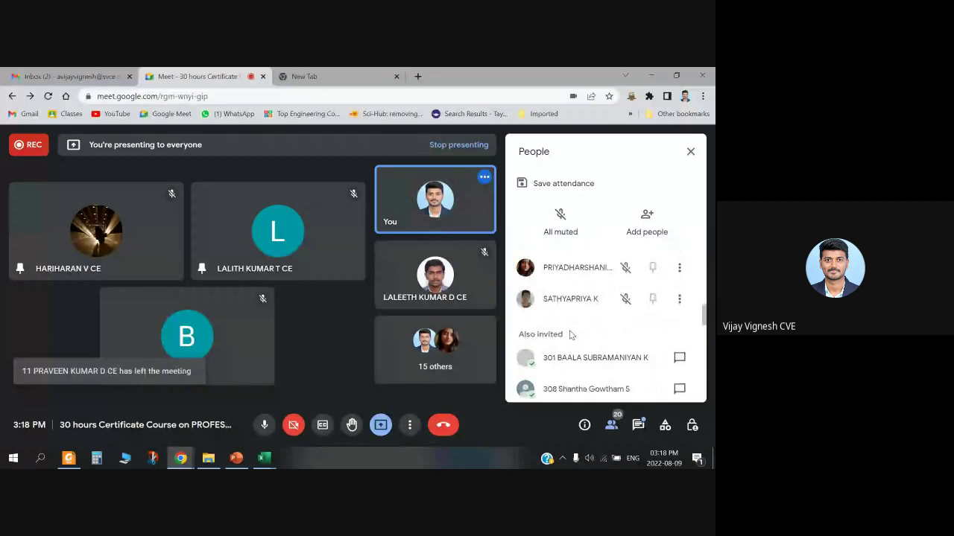
{"action": "scroll", "coordinate": [571, 335], "scroll_direction": "up", "scroll_amount": 3}
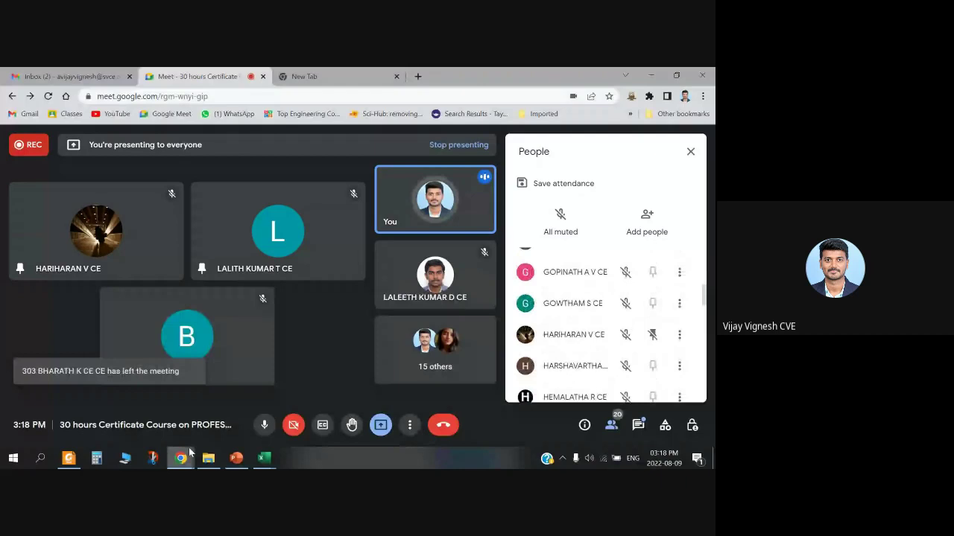
{"action": "left_click", "coordinate": [264, 458]}
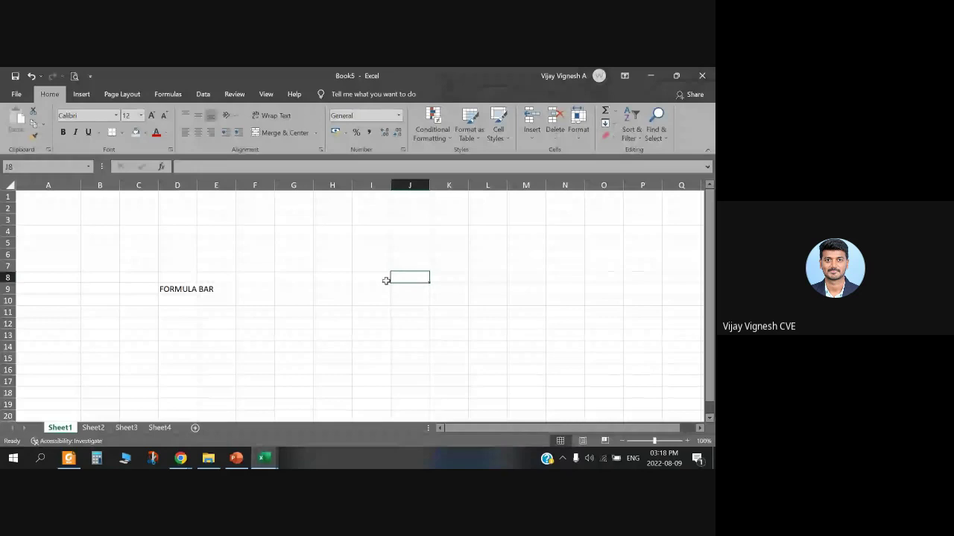
{"action": "left_click", "coordinate": [33, 268]}
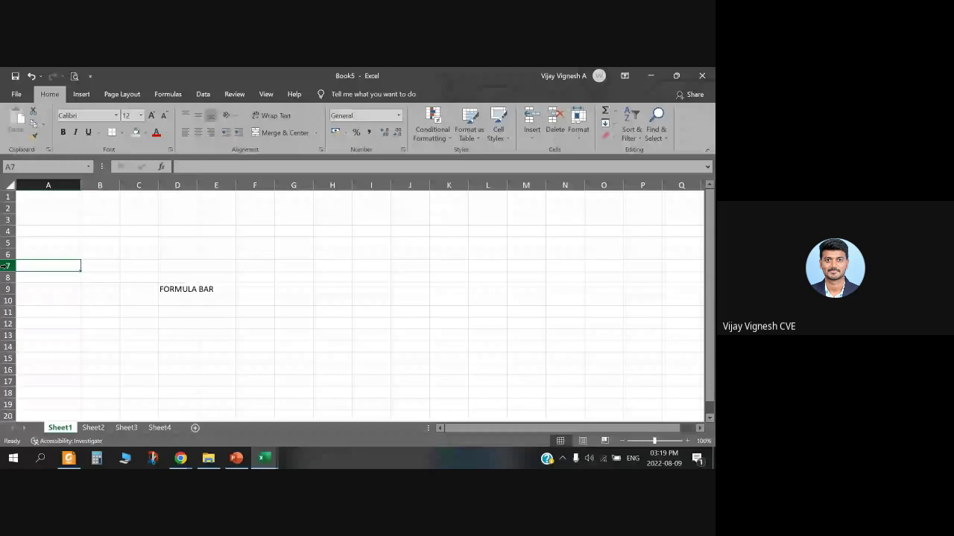
{"action": "left_click", "coordinate": [83, 267]}
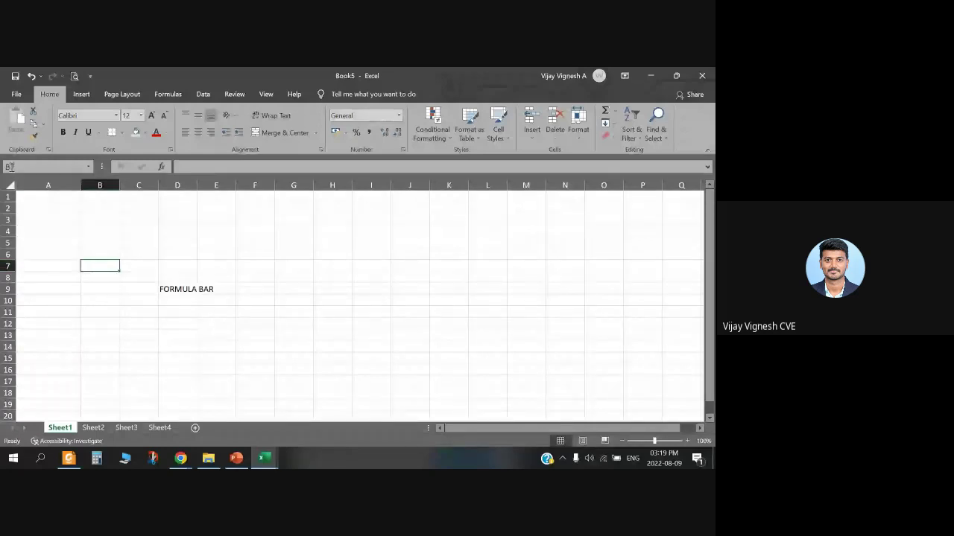
{"action": "key", "text": "Right"}
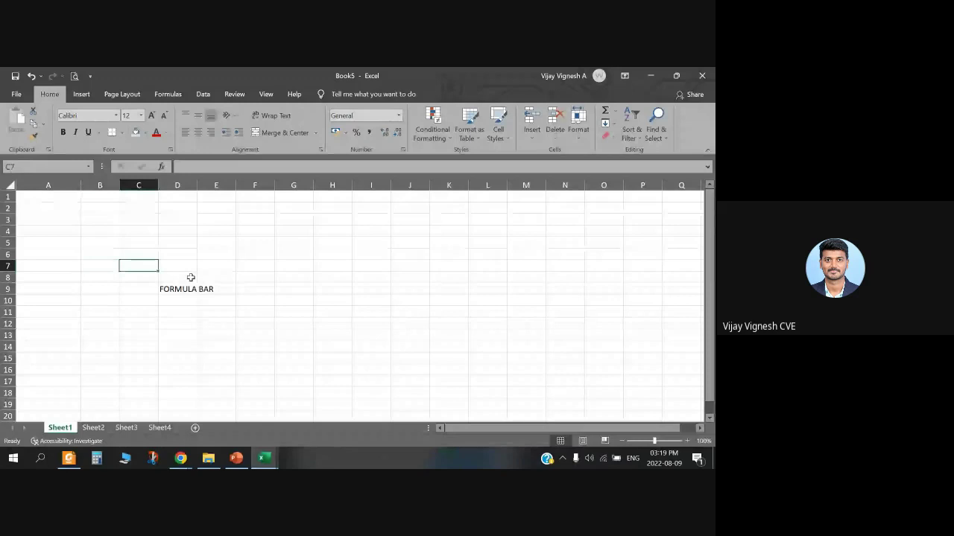
{"action": "key", "text": "Right"}
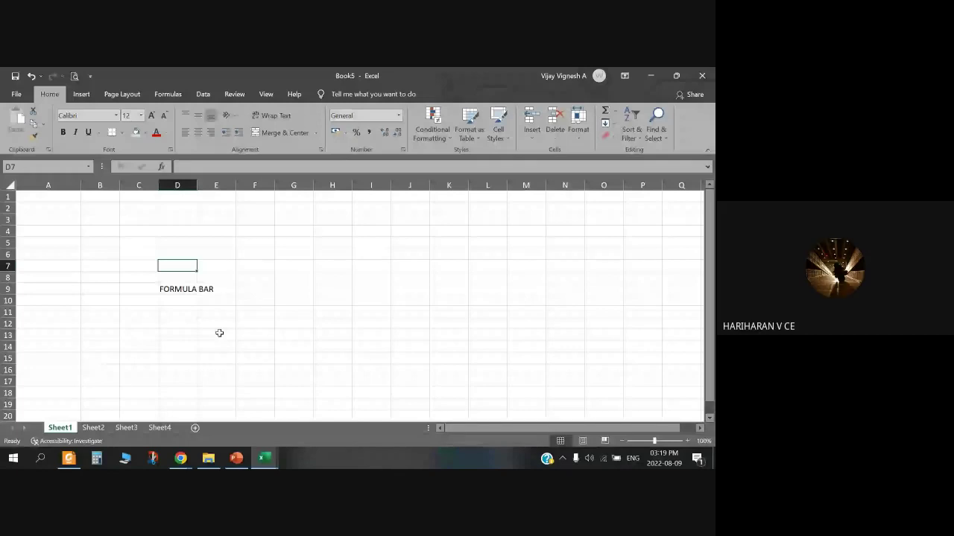
{"action": "key", "text": "Right"}
{"action": "key", "text": "Right"}
{"action": "key", "text": "Down"}
{"action": "key", "text": "Down"}
{"action": "key", "text": "Down"}
{"action": "key", "text": "Down"}
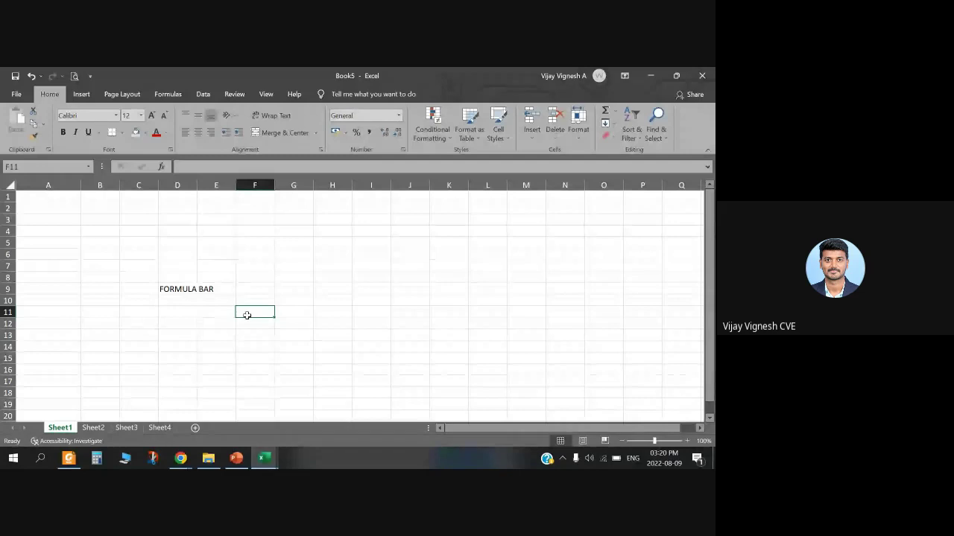
{"action": "key", "text": "Right"}
{"action": "key", "text": "Right"}
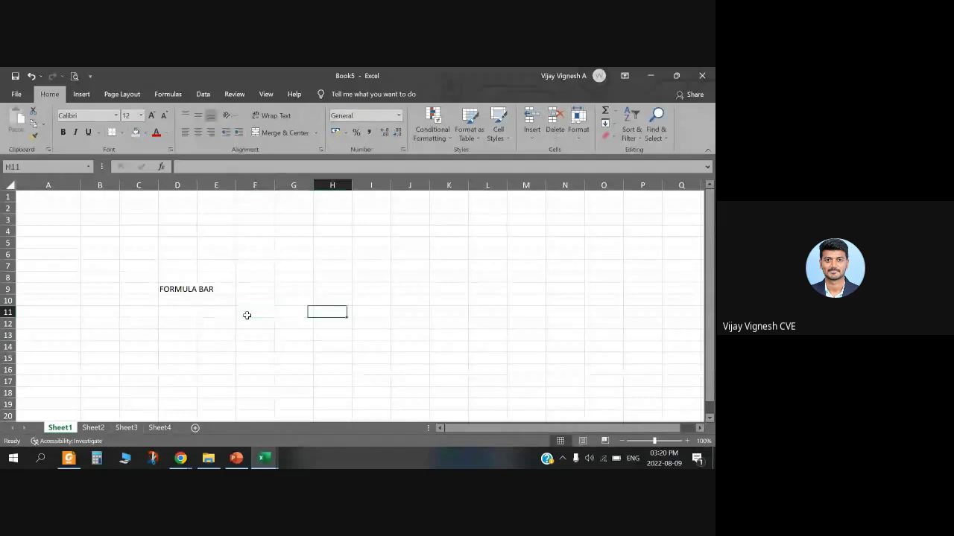
{"action": "key", "text": "Right"}
{"action": "key", "text": "Up"}
{"action": "key", "text": "Up"}
{"action": "key", "text": "Up"}
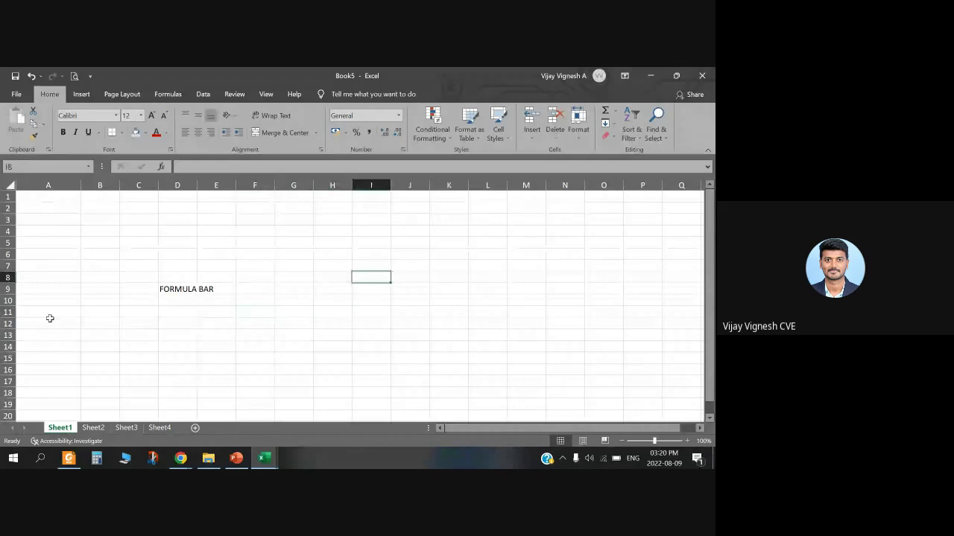
{"action": "left_click", "coordinate": [21, 166]}
{"action": "left_click", "coordinate": [20, 167]}
{"action": "left_click", "coordinate": [198, 166]}
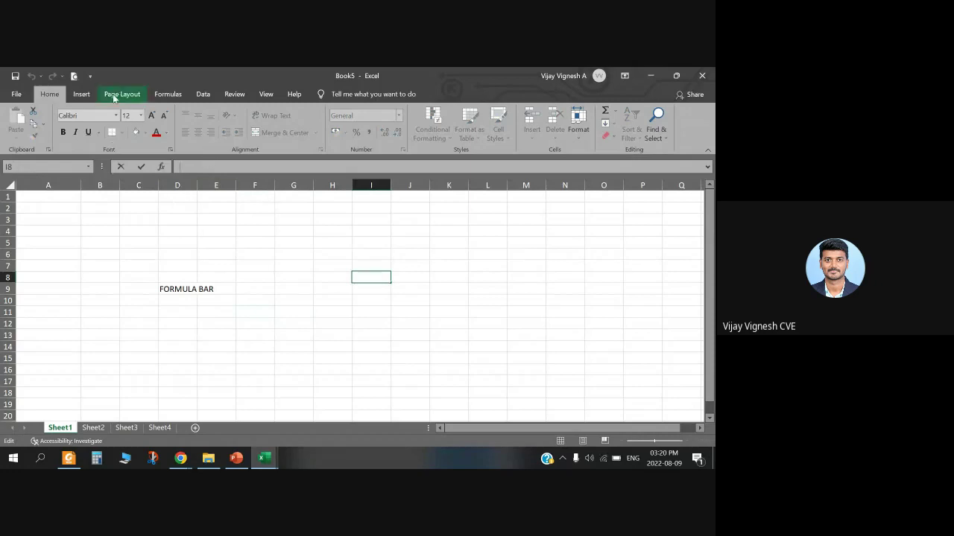
Step: Browse the Page Layout, Review and Help ribbon tabs
{"action": "left_click", "coordinate": [131, 95]}
{"action": "left_click", "coordinate": [234, 94]}
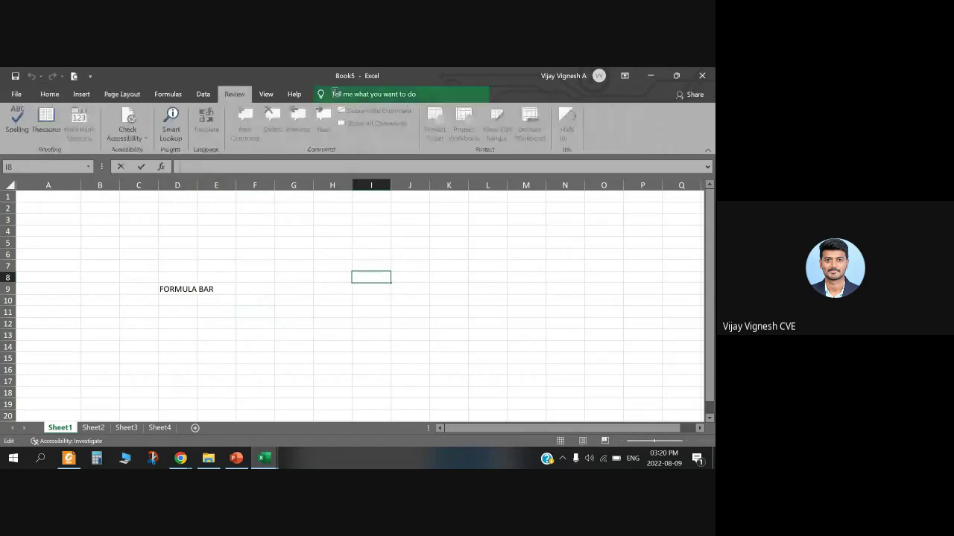
{"action": "left_click", "coordinate": [294, 94]}
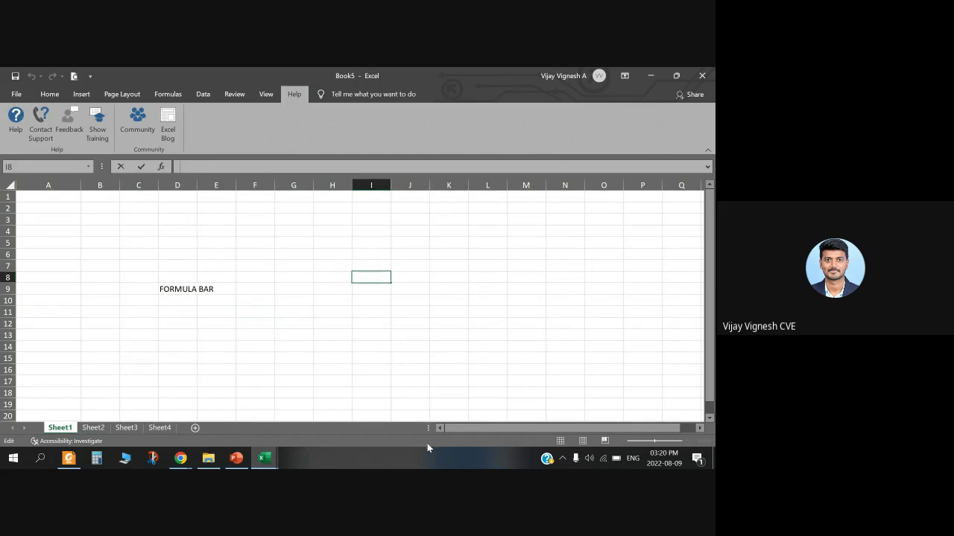
Step: Select cells D9, F11 and H5, then switch to PowerPoint at slide 12
{"action": "left_click", "coordinate": [186, 290]}
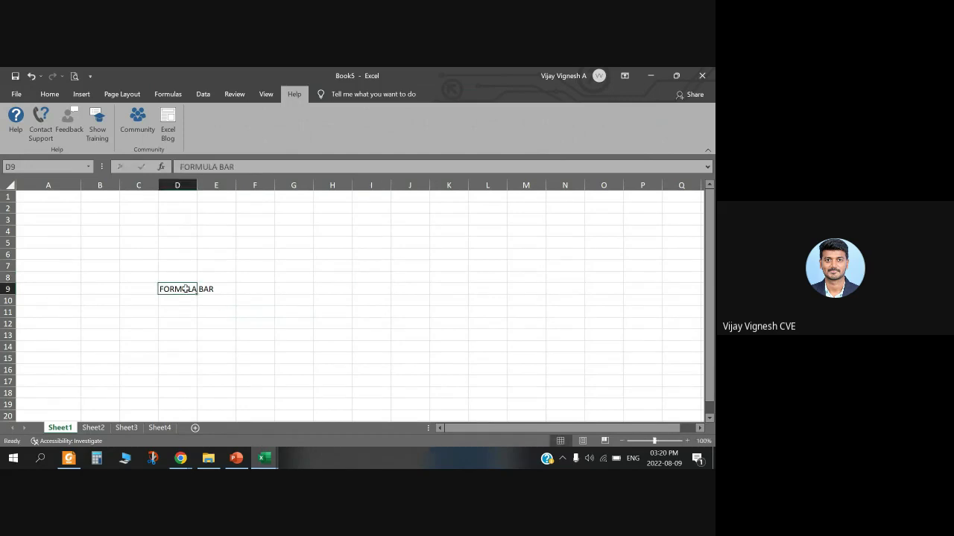
{"action": "left_click", "coordinate": [265, 314]}
{"action": "left_click", "coordinate": [336, 240]}
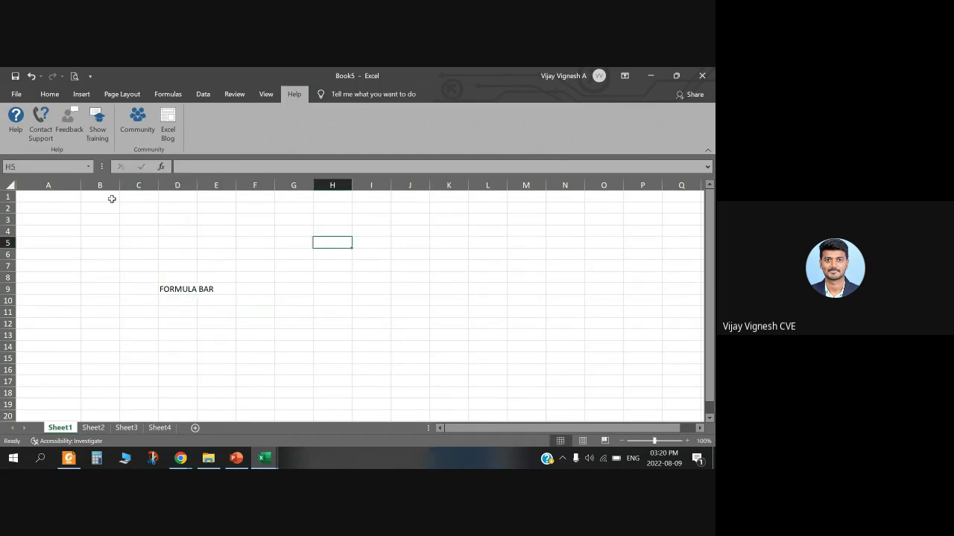
{"action": "left_click", "coordinate": [245, 460]}
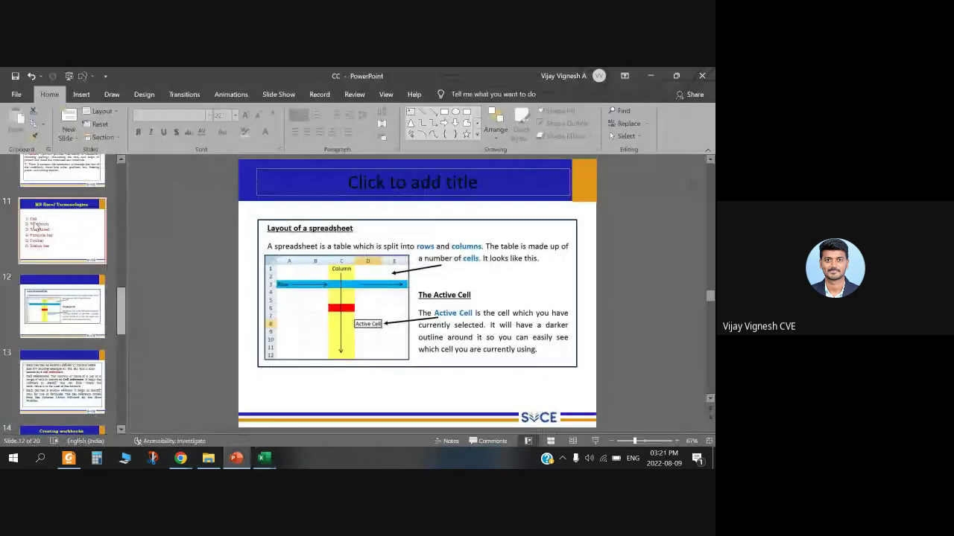
Step: View slides 11 and 12, then return to Excel's Book5 with D9 selected
{"action": "left_click", "coordinate": [35, 226]}
{"action": "left_click", "coordinate": [311, 267]}
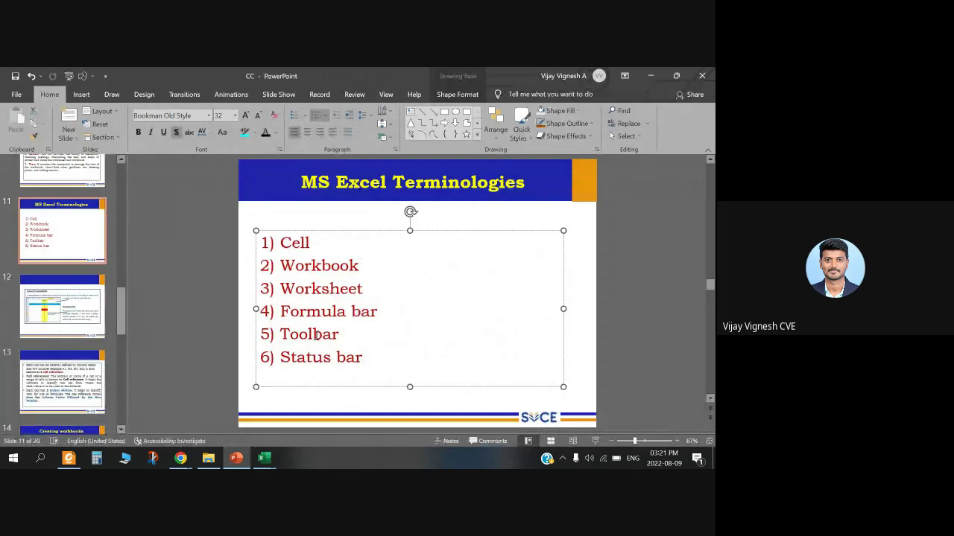
{"action": "scroll", "coordinate": [319, 336], "scroll_direction": "down", "scroll_amount": 1}
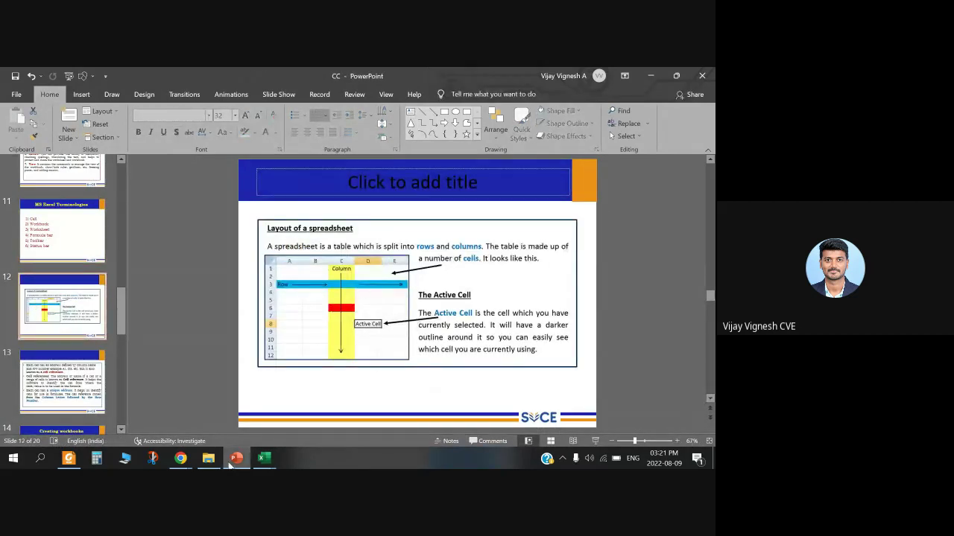
{"action": "left_click", "coordinate": [264, 458]}
{"action": "left_click", "coordinate": [164, 289]}
Step: Enter headers S.NO and WORKS in B6:C6 and delete FORMULA BAR from D9
{"action": "left_click", "coordinate": [134, 252]}
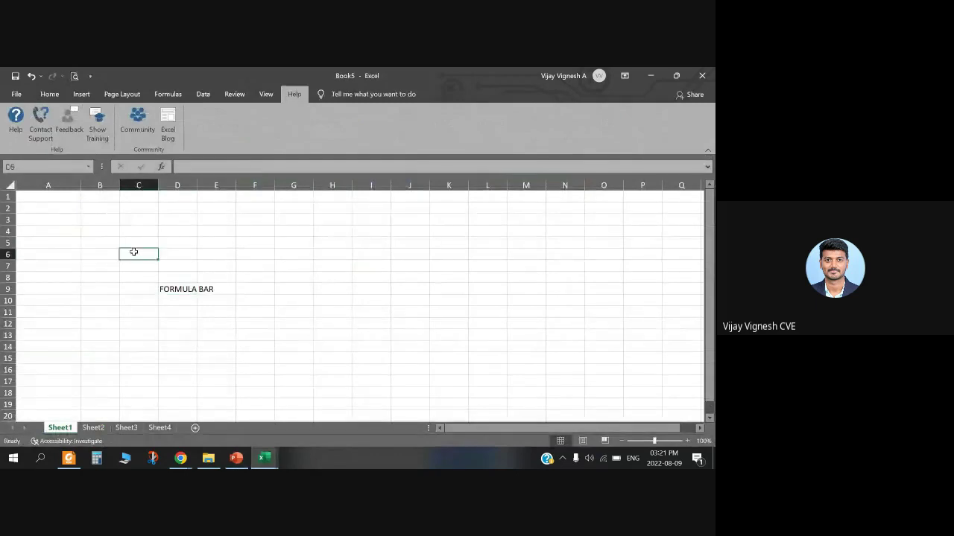
{"action": "key", "text": "Left"}
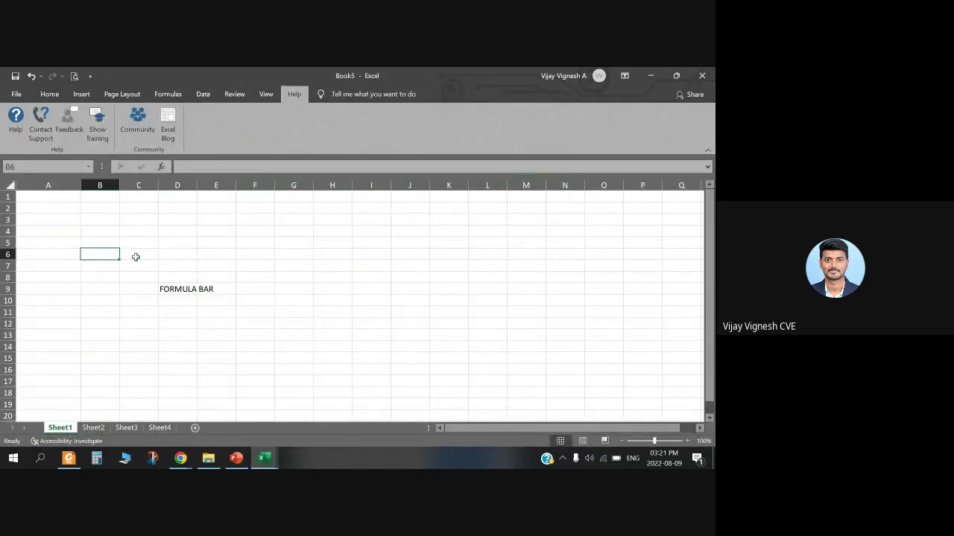
{"action": "type", "text": "S.NO"}
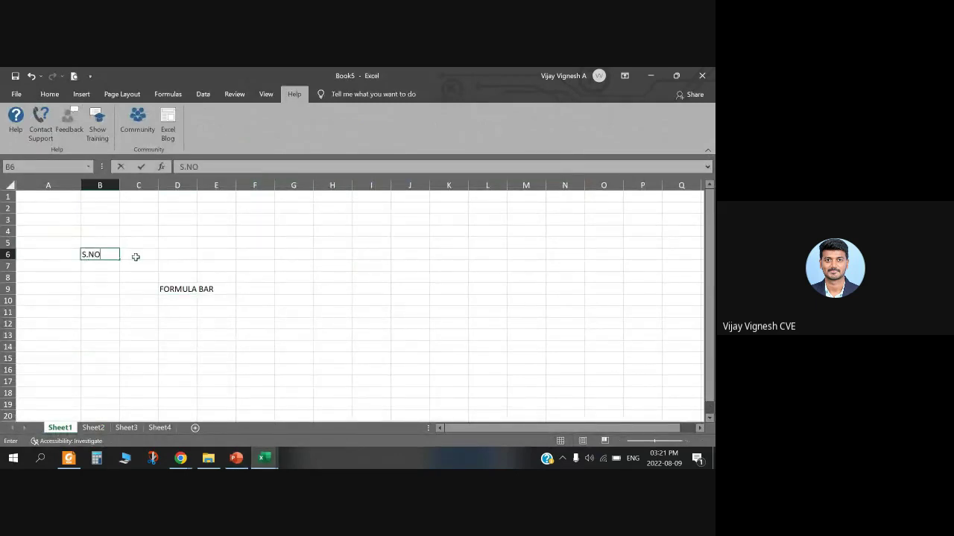
{"action": "key", "text": "Tab"}
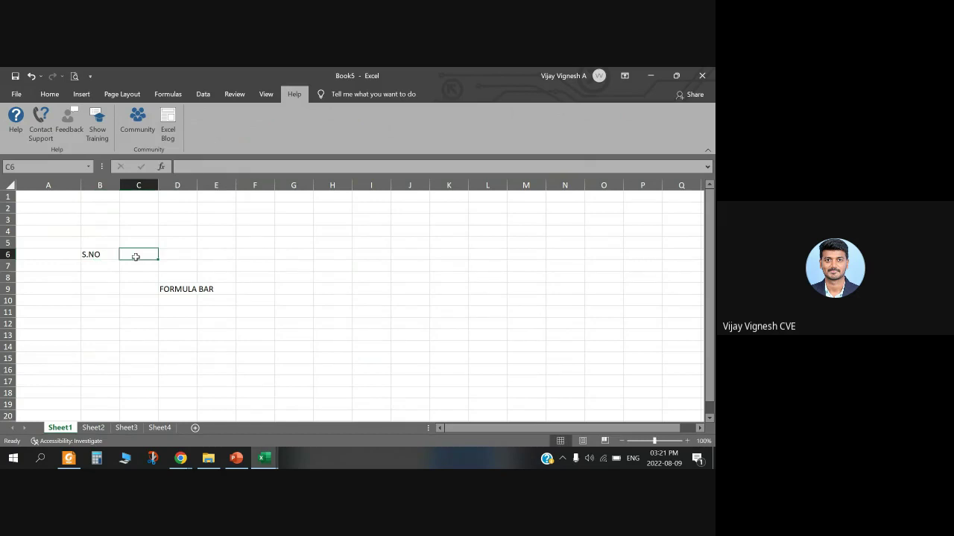
{"action": "type", "text": "QO"}
{"action": "type", "text": "ORKS"}
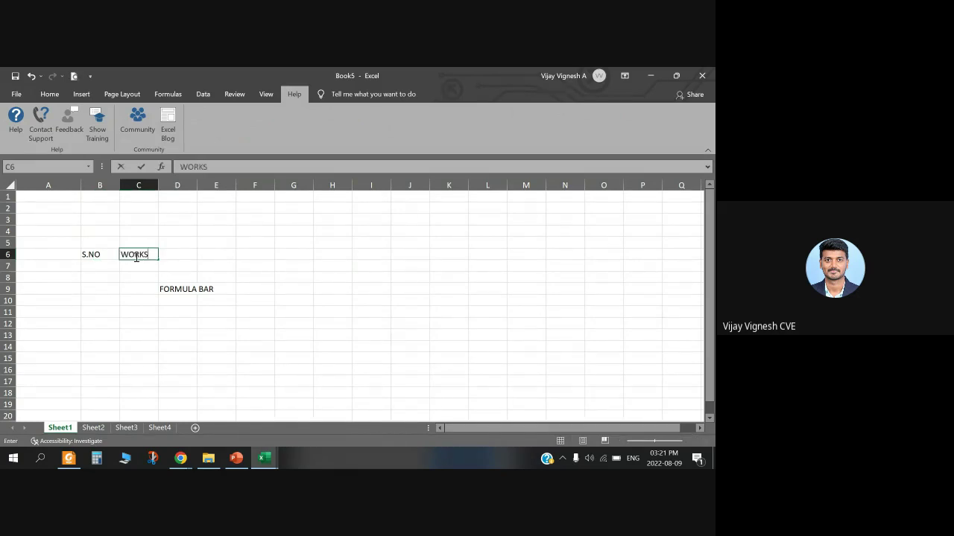
{"action": "key", "text": "Tab"}
{"action": "left_click", "coordinate": [173, 290]}
{"action": "key", "text": "Delete"}
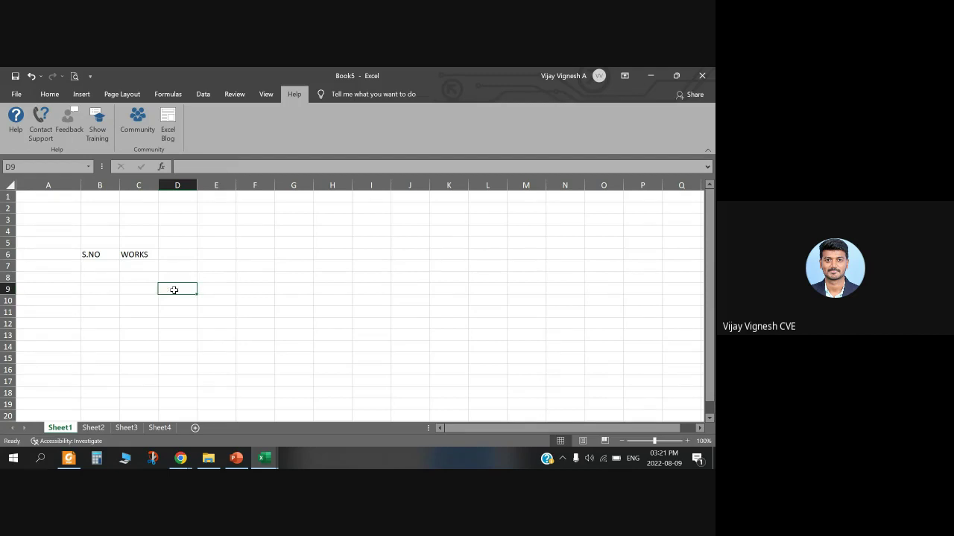
Step: Enter LENGTH in D6, correcting its typo, and HEIGHT in E6
{"action": "left_click", "coordinate": [185, 259]}
{"action": "type", "text": "LEMNGTH"}
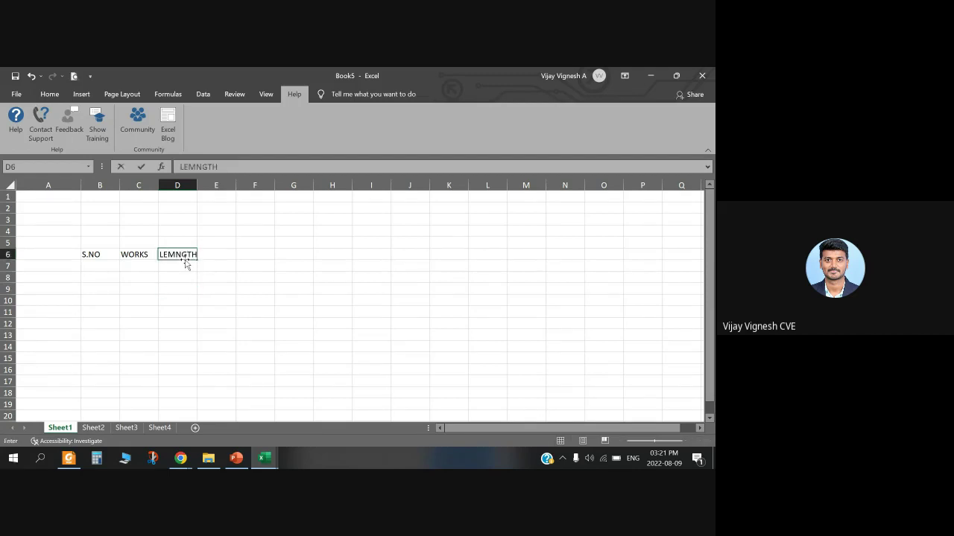
{"action": "key", "text": "Tab"}
{"action": "left_click", "coordinate": [183, 255]}
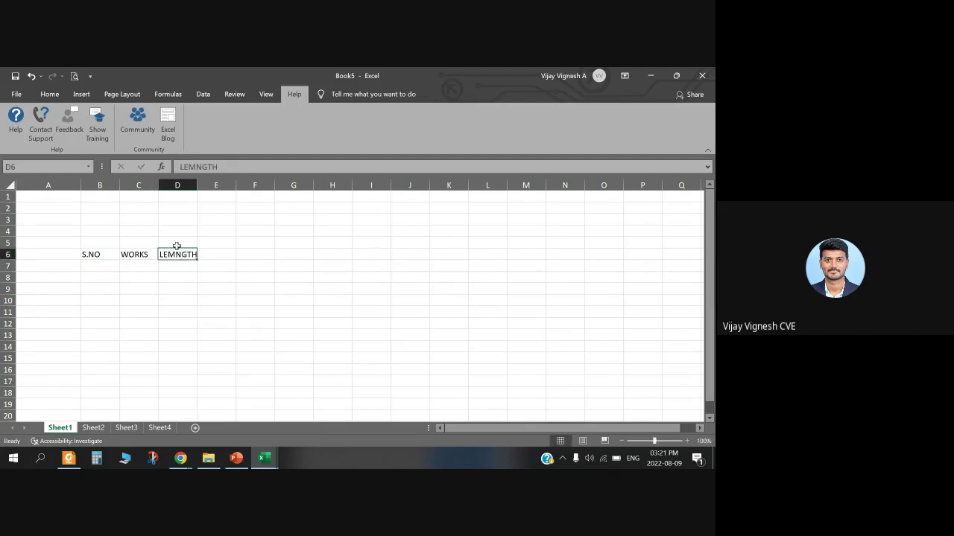
{"action": "left_click", "coordinate": [196, 166]}
{"action": "key", "text": "BackSpace"}
{"action": "key", "text": "Tab"}
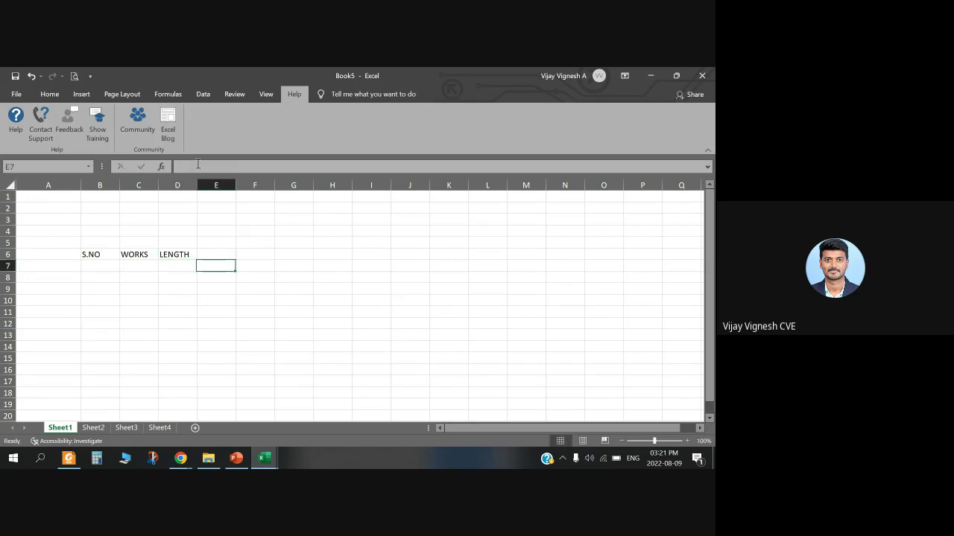
{"action": "type", "text": "HEIGHT"}
{"action": "key", "text": "Return"}
Step: Return to the Home tab and drag column A much narrower
{"action": "left_click", "coordinate": [116, 267]}
{"action": "left_click", "coordinate": [165, 282]}
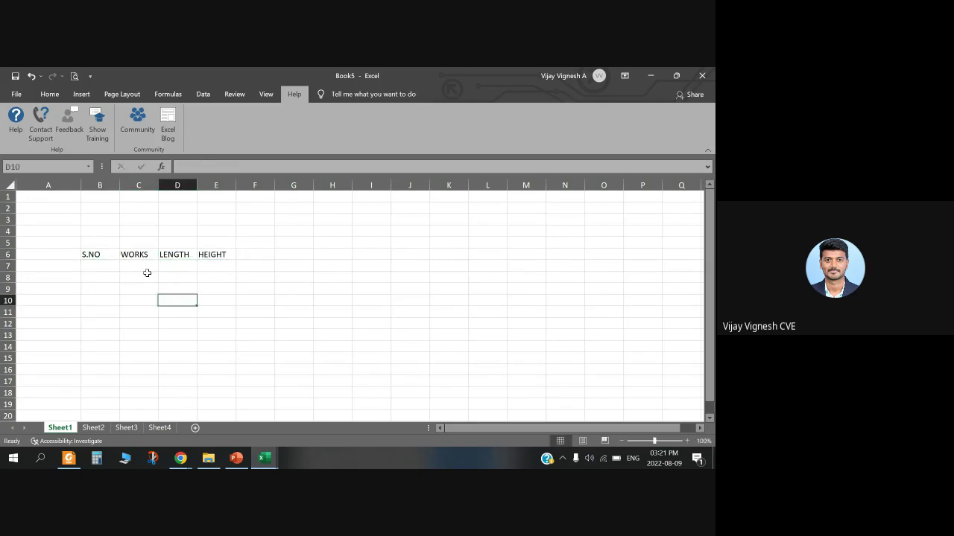
{"action": "left_click", "coordinate": [144, 253]}
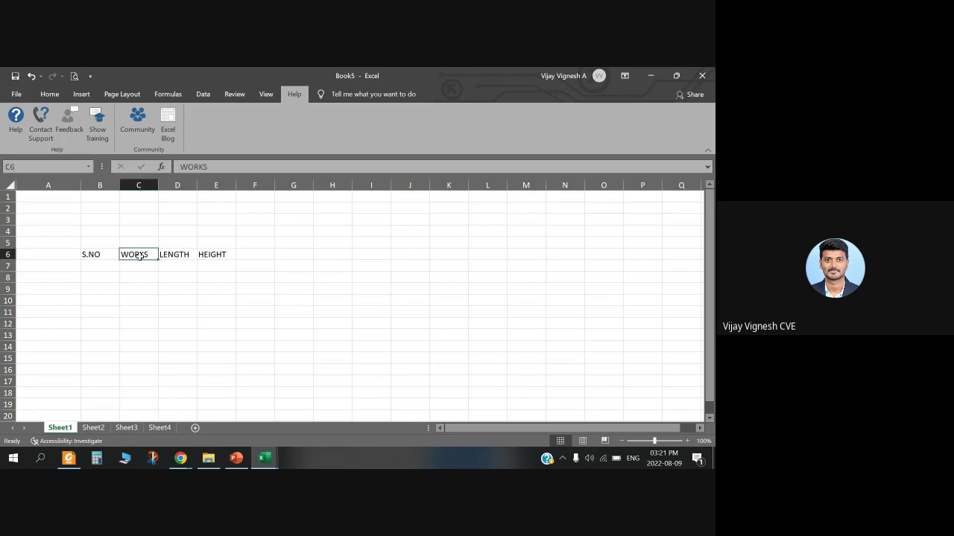
{"action": "left_click", "coordinate": [52, 94]}
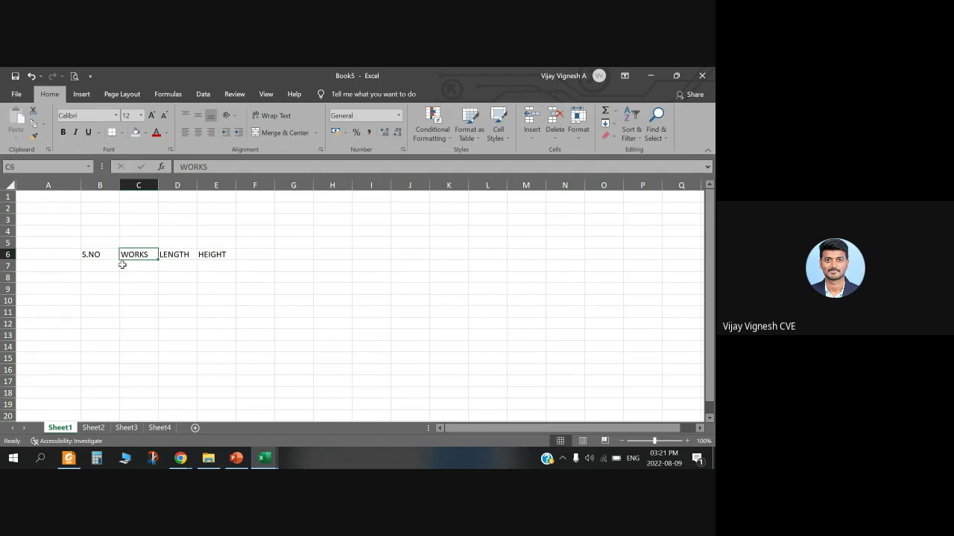
{"action": "left_click_drag", "start_coordinate": [80, 185], "coordinate": [50, 185]}
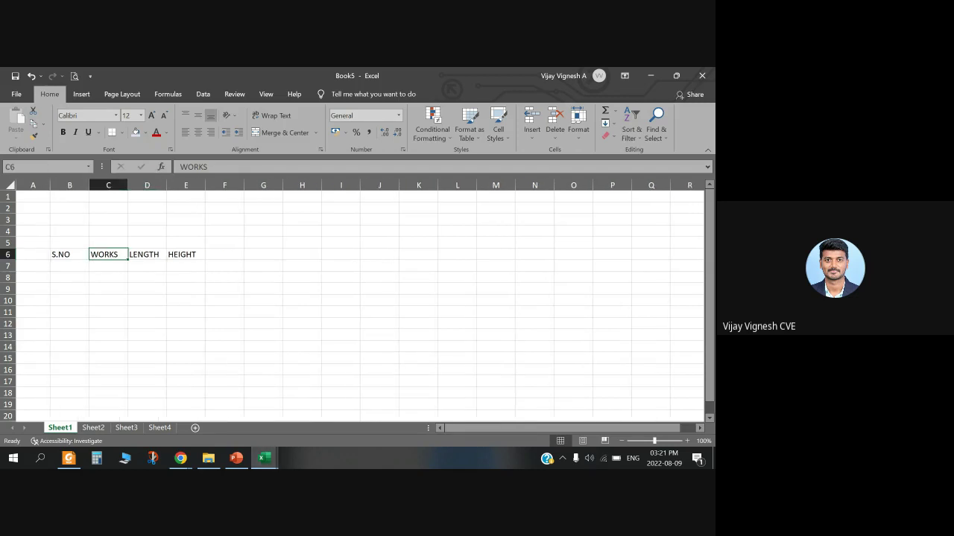
{"action": "left_click", "coordinate": [263, 458]}
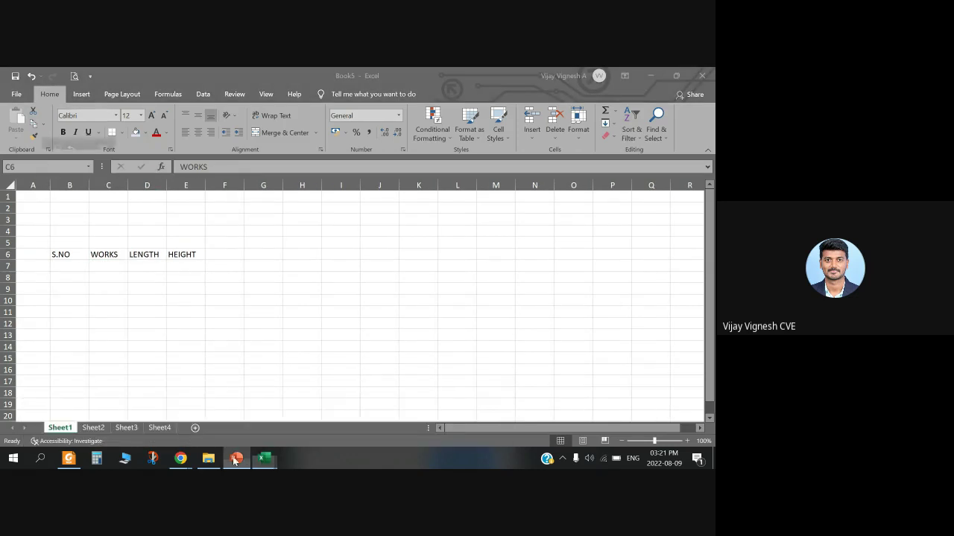
Step: Step through slides 13, 14 and 16, landing on slide 15, Creating a new spreadsheet
{"action": "left_click", "coordinate": [235, 459]}
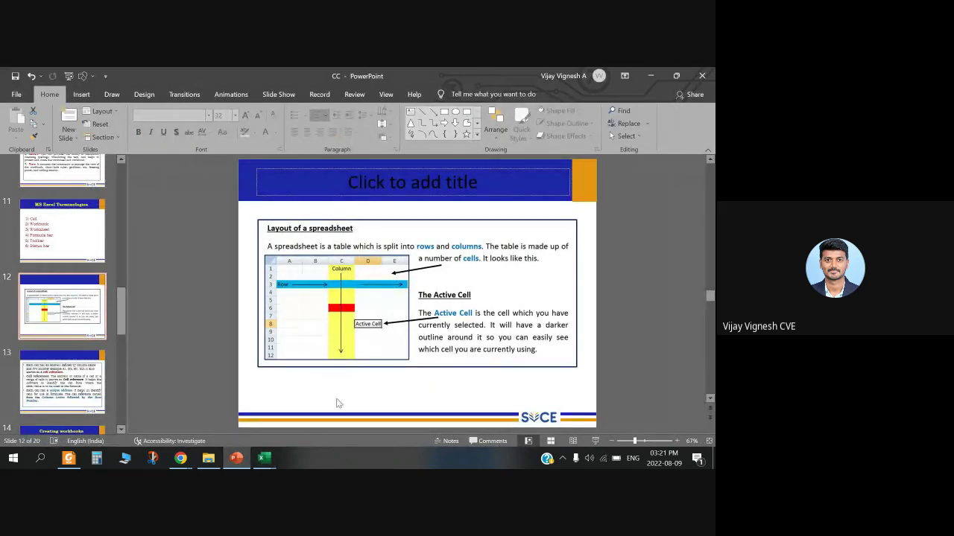
{"action": "left_click", "coordinate": [56, 373]}
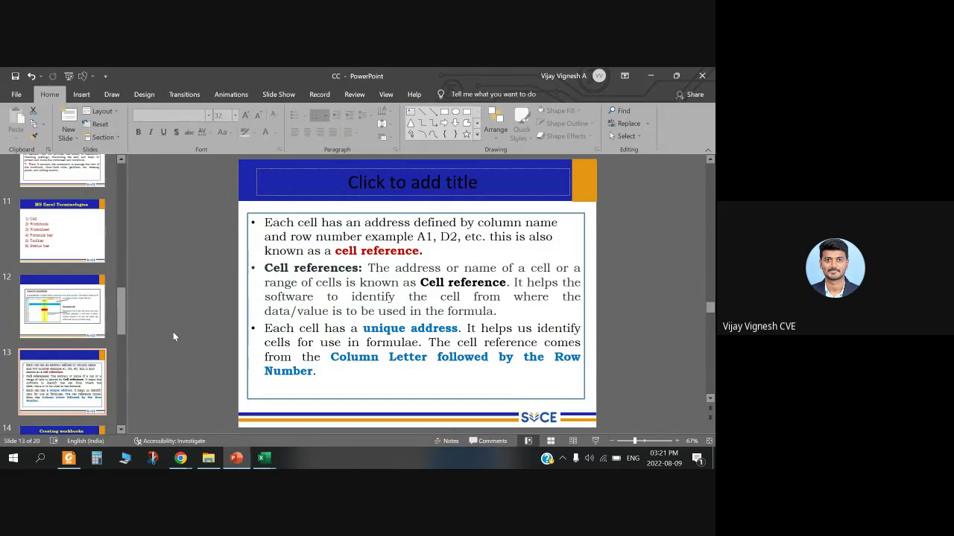
{"action": "scroll", "coordinate": [63, 402], "scroll_direction": "down", "scroll_amount": 1}
{"action": "left_click", "coordinate": [63, 411]}
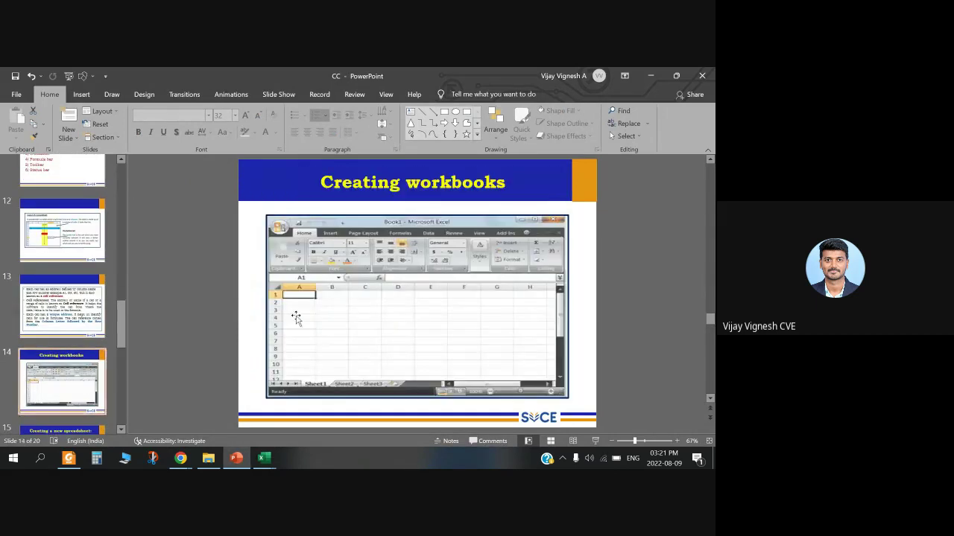
{"action": "scroll", "coordinate": [111, 355], "scroll_direction": "down", "scroll_amount": 3}
{"action": "left_click", "coordinate": [111, 354]}
{"action": "key", "text": "Up"}
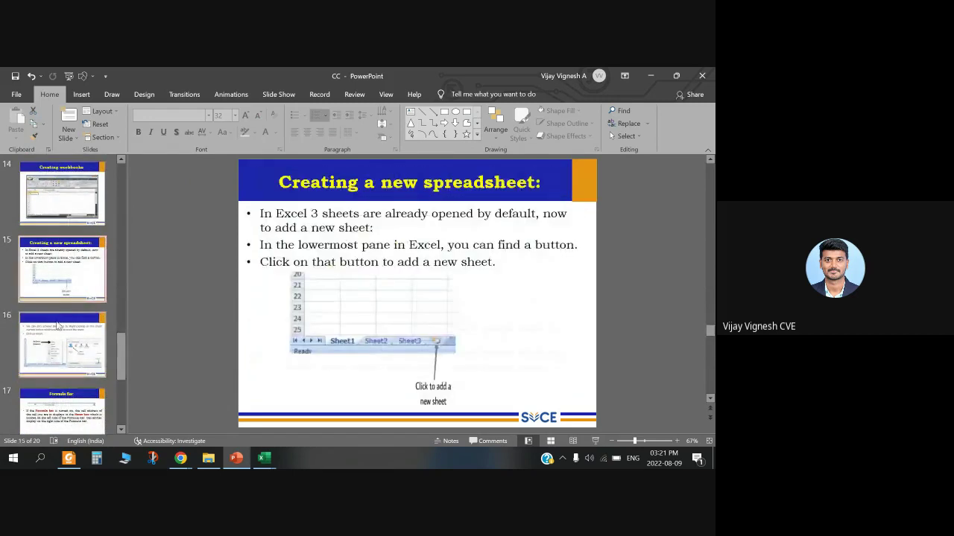
{"action": "left_click", "coordinate": [651, 75]}
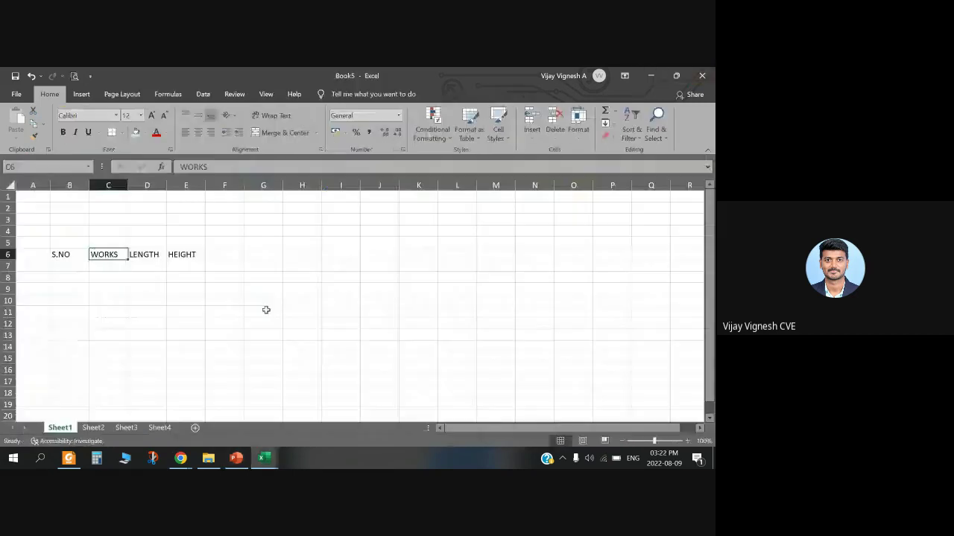
{"action": "left_click", "coordinate": [69, 335]}
{"action": "left_click", "coordinate": [69, 358]}
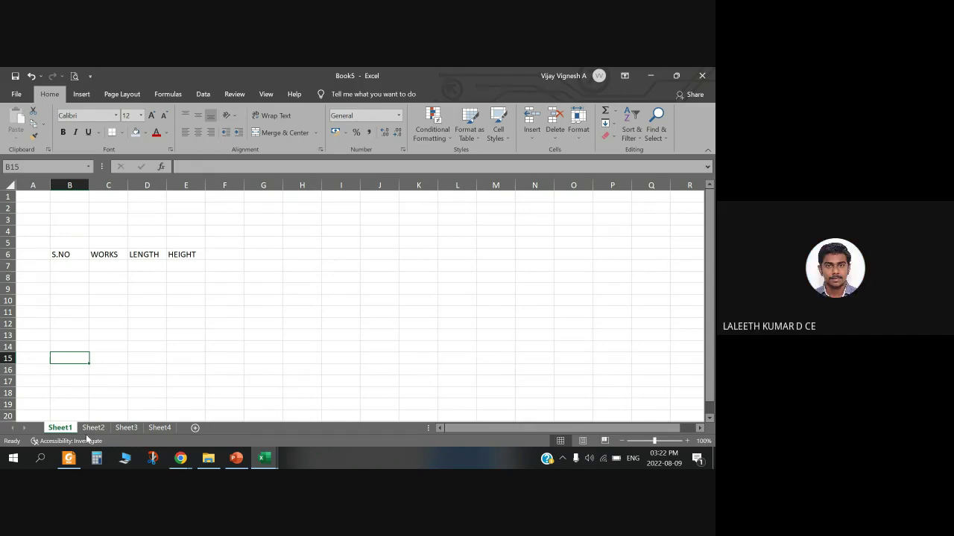
Step: Add a new Sheet5 after Sheet4 and rename Sheet1 to QUANITY
{"action": "left_click", "coordinate": [193, 429]}
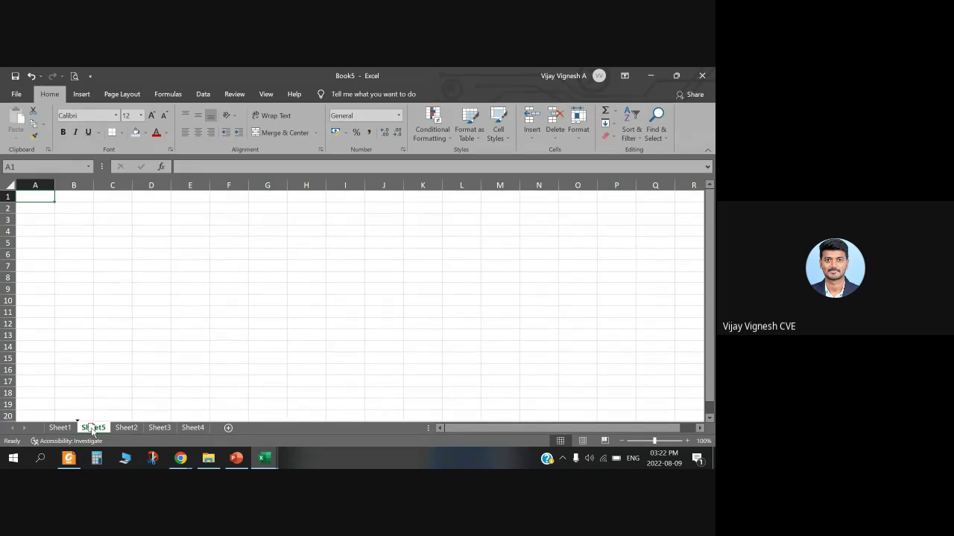
{"action": "left_click_drag", "start_coordinate": [92, 431], "coordinate": [218, 427]}
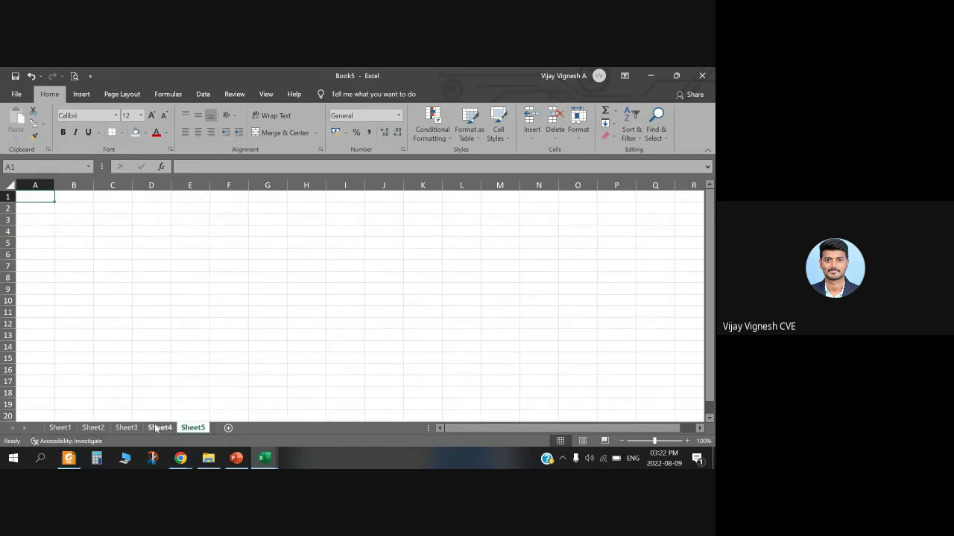
{"action": "left_click", "coordinate": [60, 430]}
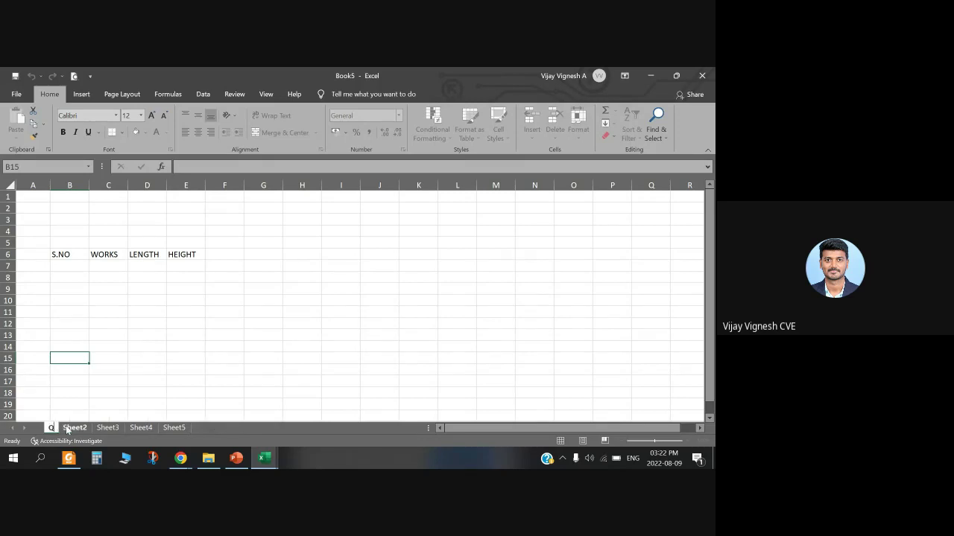
{"action": "type", "text": "QUANT"}
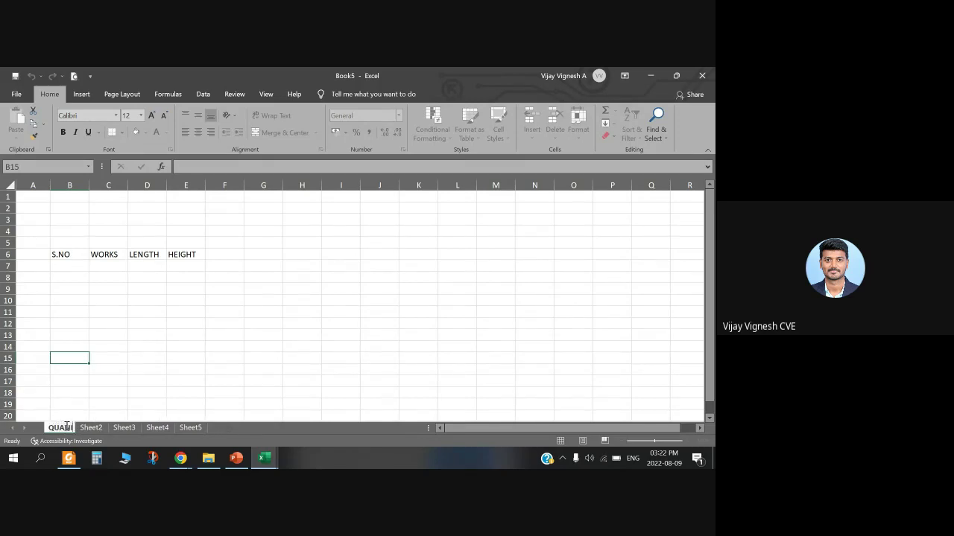
{"action": "type", "text": "ITY"}
{"action": "key", "text": "BackSpace"}
{"action": "key", "text": "BackSpace"}
{"action": "key", "text": "BackSpace"}
{"action": "key", "text": "BackSpace"}
{"action": "type", "text": "TITY"}
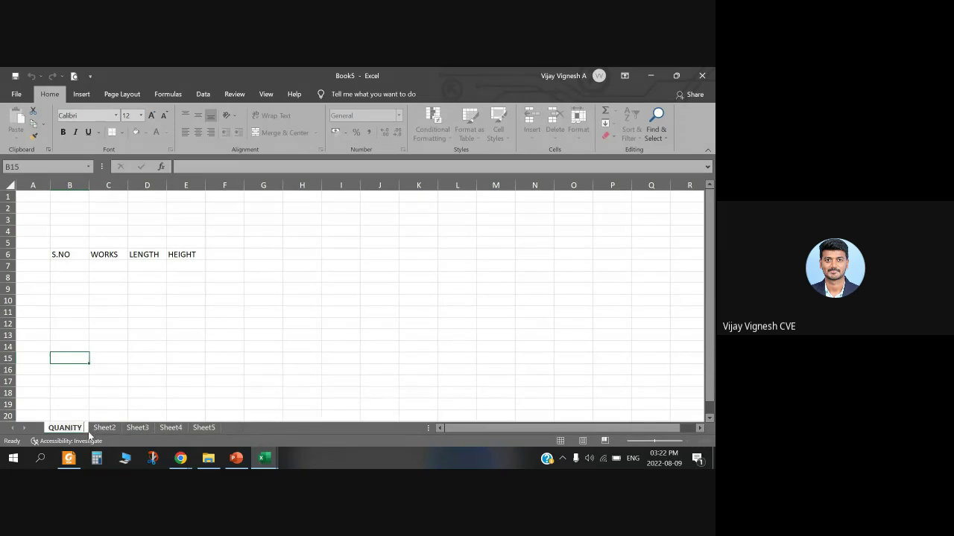
Step: Rename Sheet2 to DETAILED ESTIMATE and begin renaming Sheet3
{"action": "double_click", "coordinate": [104, 428]}
{"action": "type", "text": "DETAILE"}
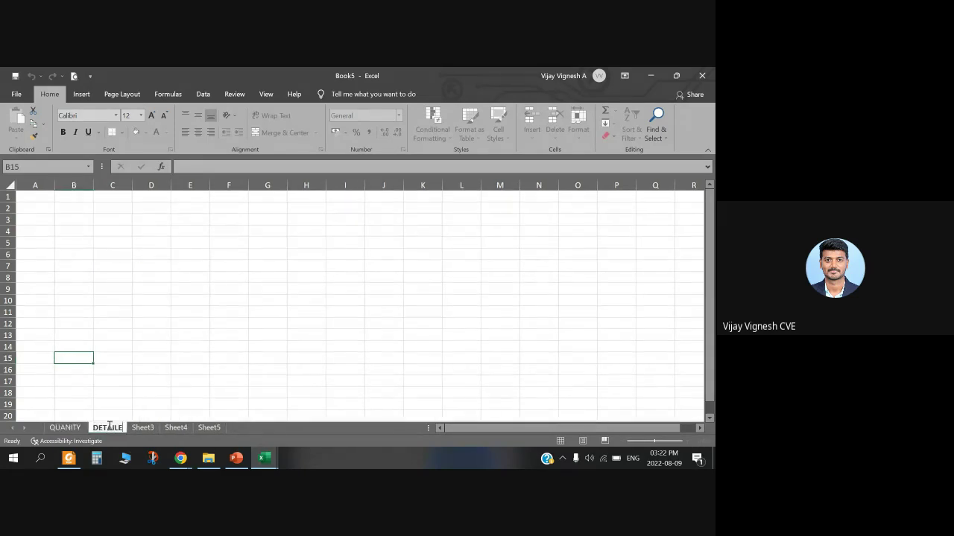
{"action": "type", "text": "D ESTIMATE"}
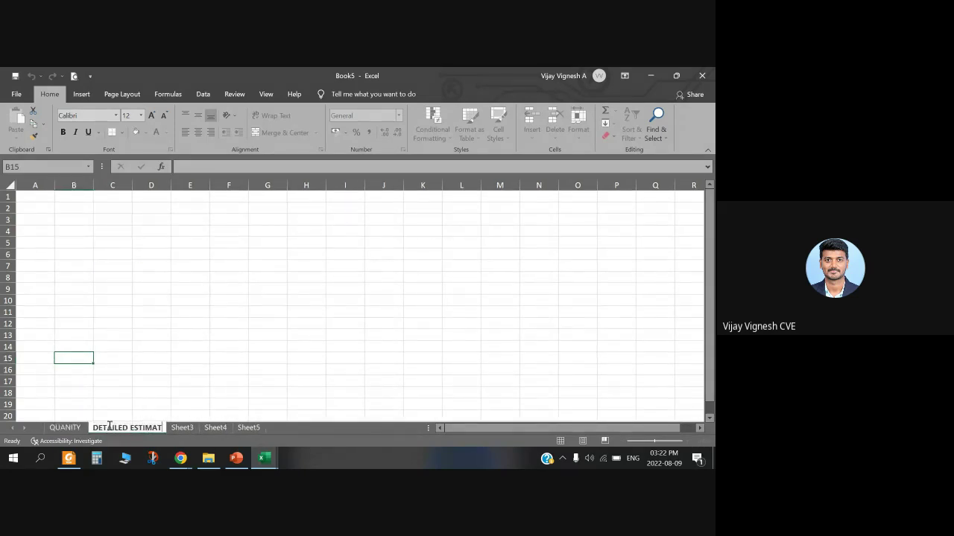
{"action": "key", "text": "Return"}
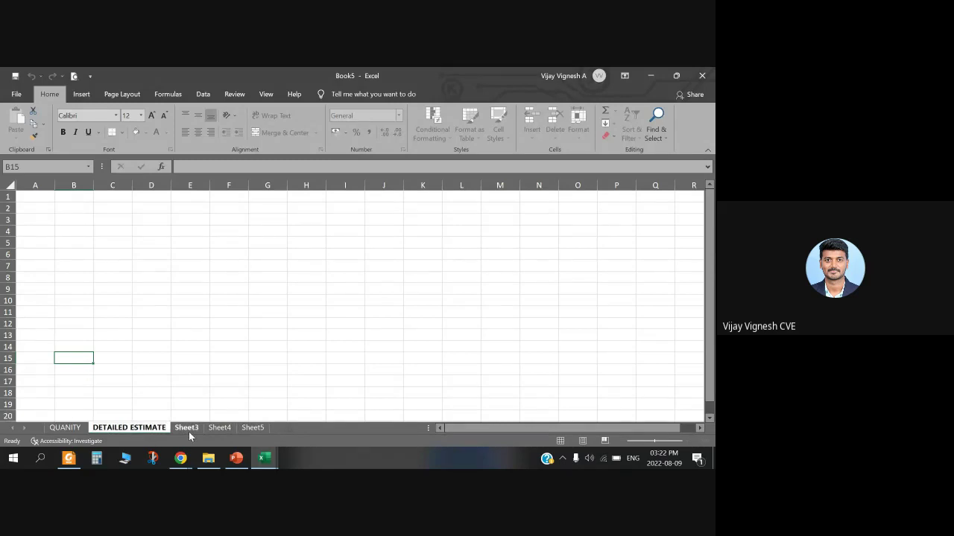
{"action": "left_click", "coordinate": [187, 429]}
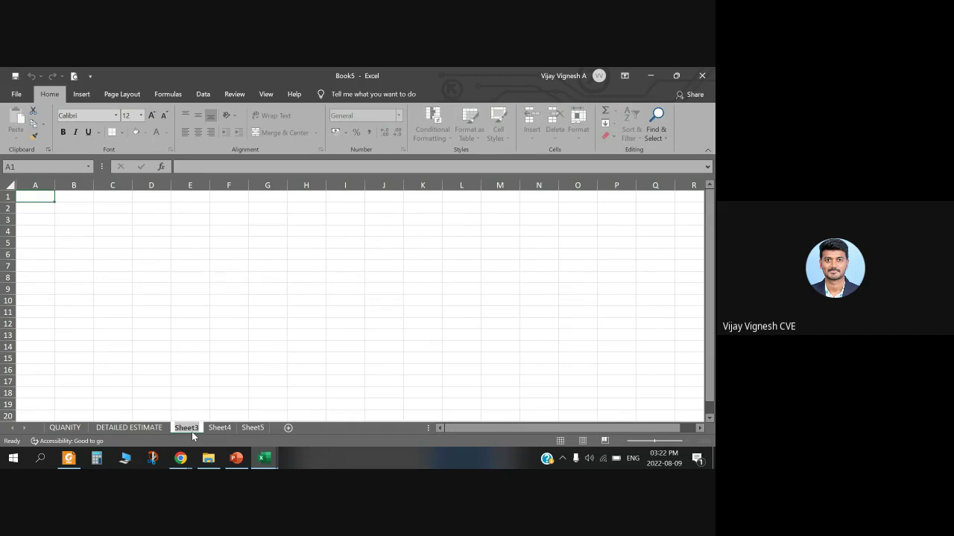
{"action": "double_click", "coordinate": [186, 428]}
Step: Name the third sheet ABSTRACT and colour the QUANITY tab orange
{"action": "type", "text": "ABSTRACT"}
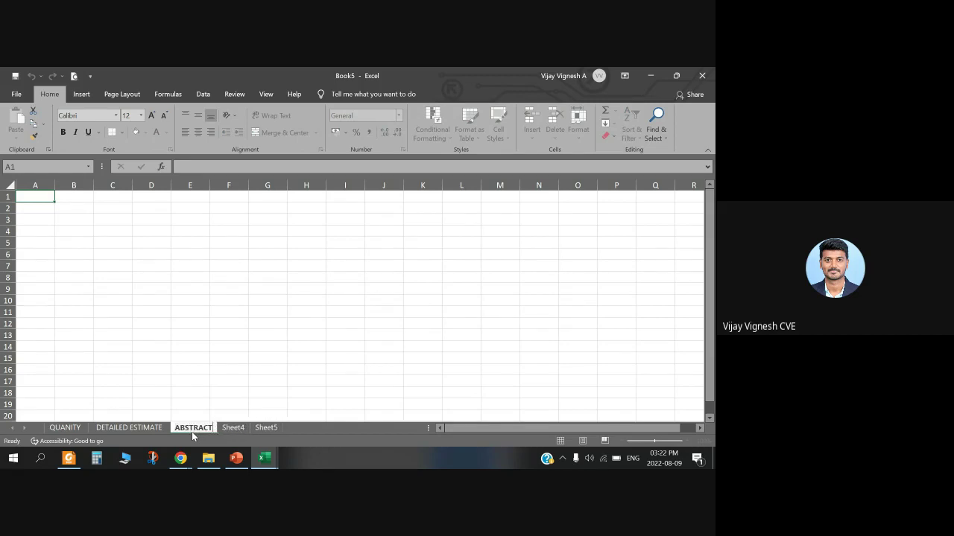
{"action": "left_click", "coordinate": [229, 370]}
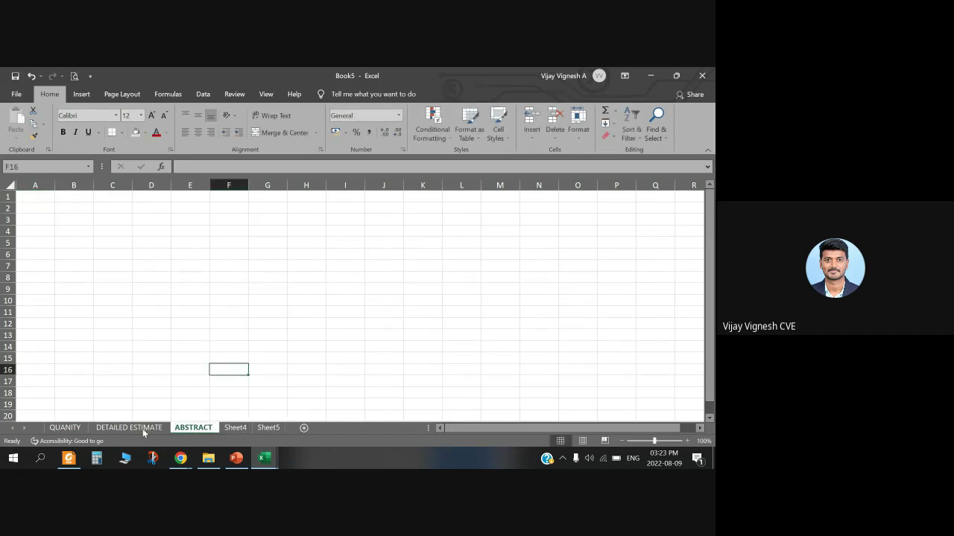
{"action": "left_click", "coordinate": [61, 428]}
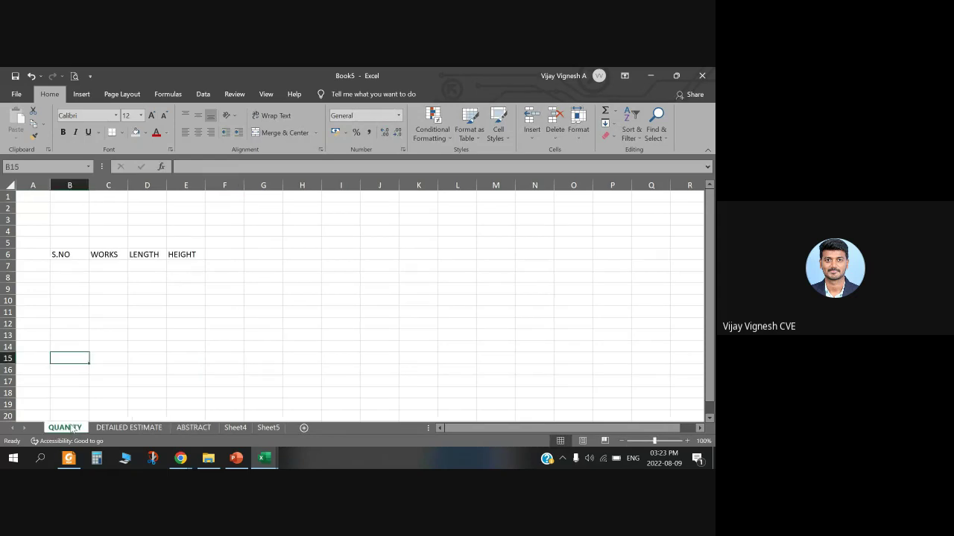
{"action": "right_click", "coordinate": [72, 429]}
{"action": "mouse_move", "coordinate": [123, 379]}
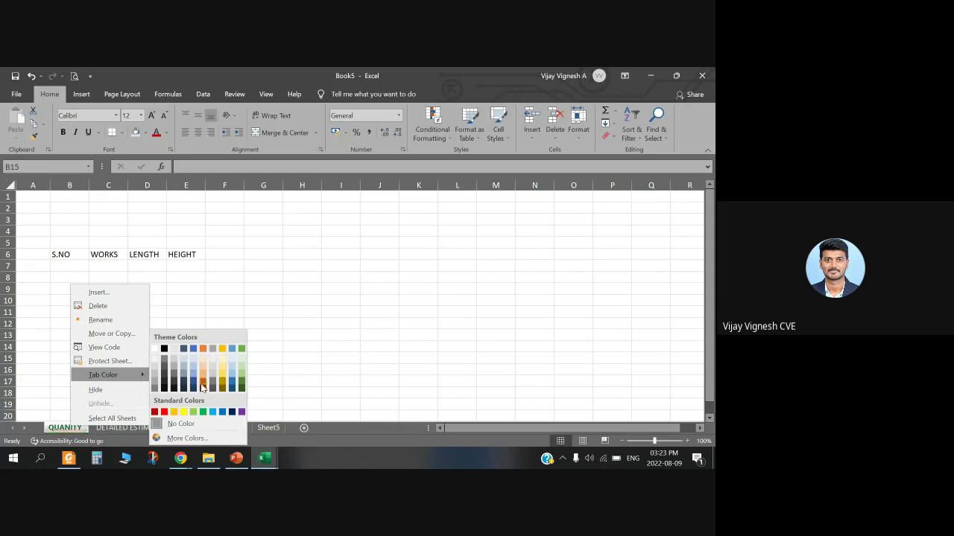
{"action": "left_click", "coordinate": [202, 387]}
Step: Colour the DETAILED ESTIMATE and ABSTRACT sheet tabs blue
{"action": "right_click", "coordinate": [145, 428]}
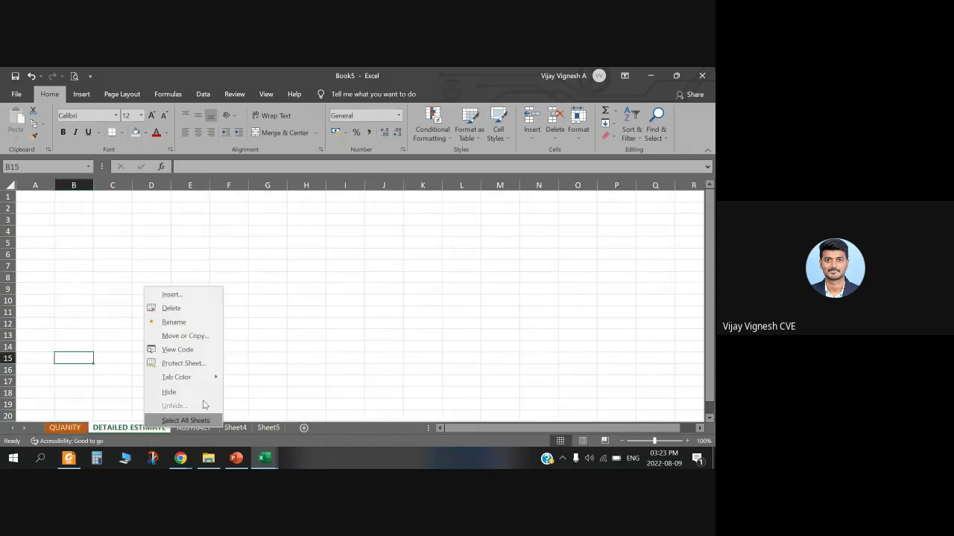
{"action": "mouse_move", "coordinate": [187, 377]}
{"action": "left_click", "coordinate": [267, 381]}
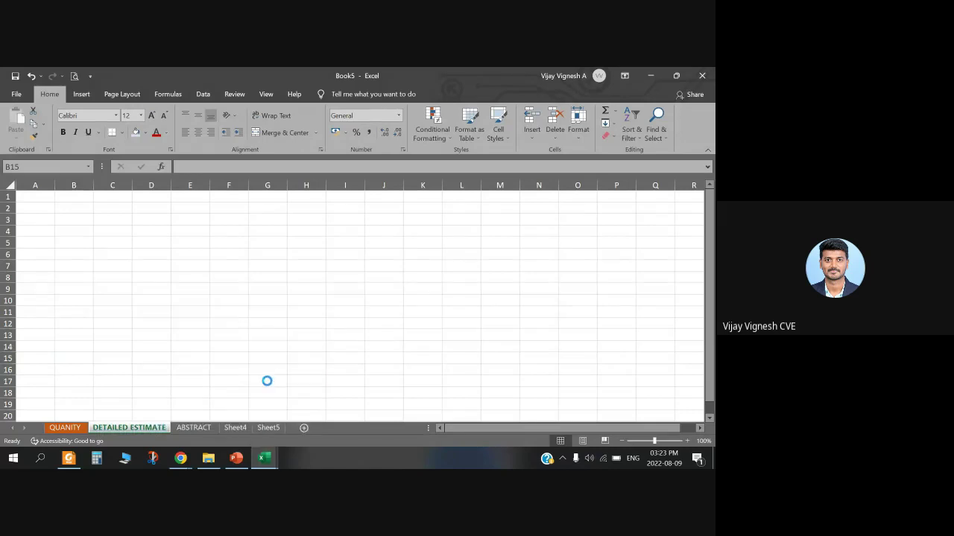
{"action": "left_click", "coordinate": [212, 427]}
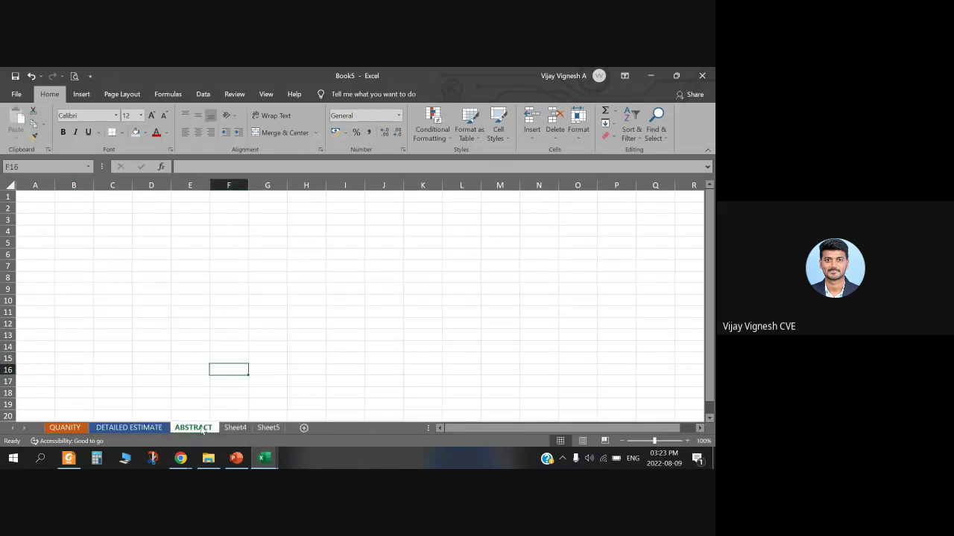
{"action": "right_click", "coordinate": [201, 430]}
{"action": "mouse_move", "coordinate": [254, 376]}
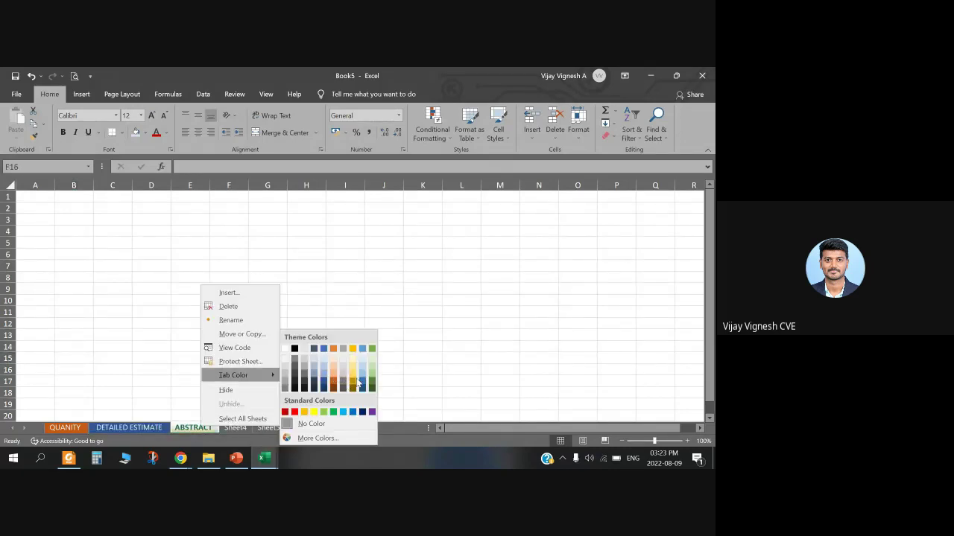
{"action": "left_click", "coordinate": [360, 383]}
Step: Colour the Sheet4 tab green, then return to cell B10 on ABSTRACT
{"action": "left_click", "coordinate": [227, 429]}
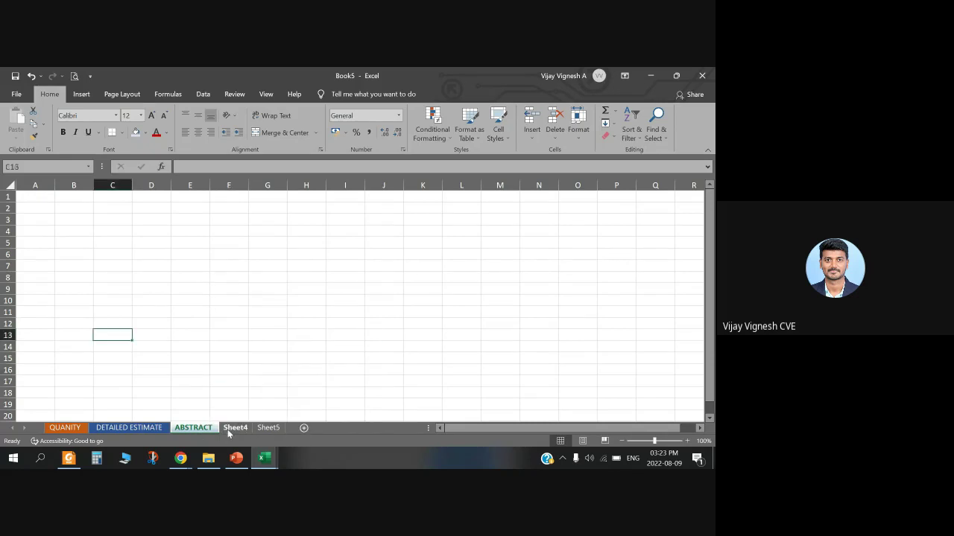
{"action": "right_click", "coordinate": [227, 429]}
{"action": "mouse_move", "coordinate": [268, 379]}
{"action": "left_click", "coordinate": [389, 388]}
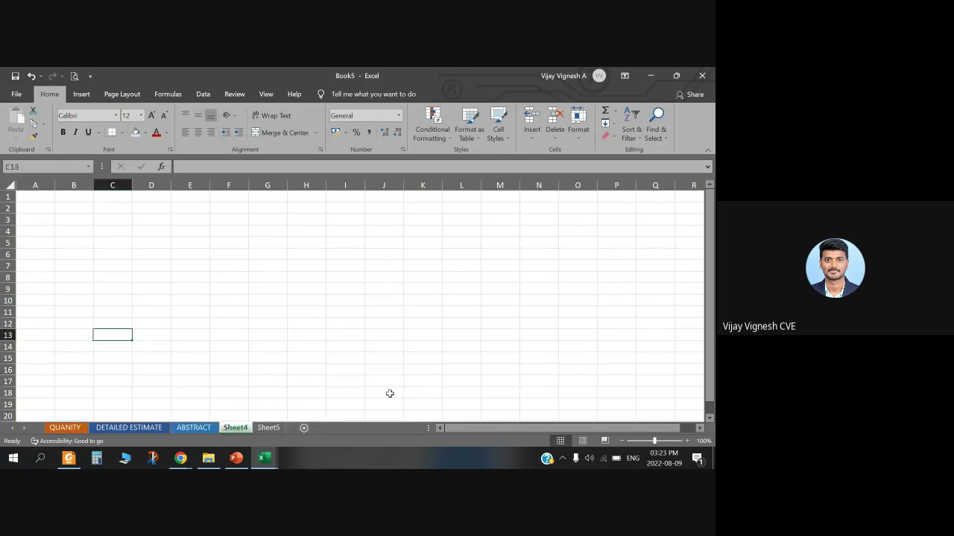
{"action": "left_click", "coordinate": [175, 391]}
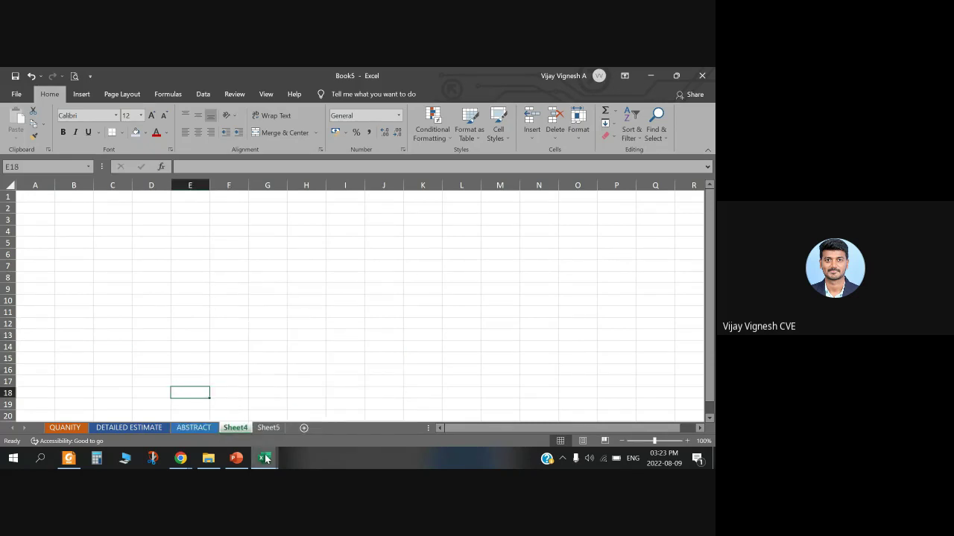
{"action": "left_click", "coordinate": [265, 429]}
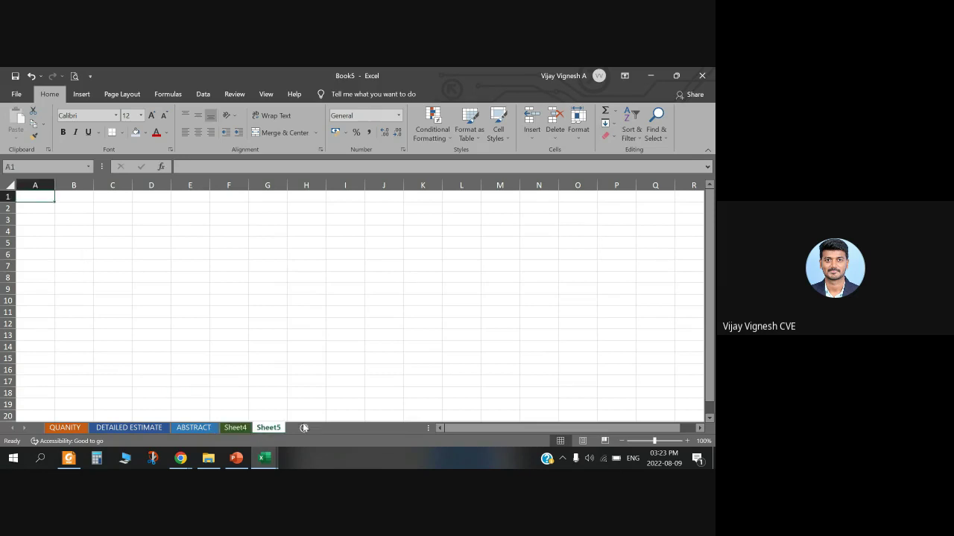
{"action": "left_click", "coordinate": [209, 427]}
{"action": "left_click", "coordinate": [84, 302]}
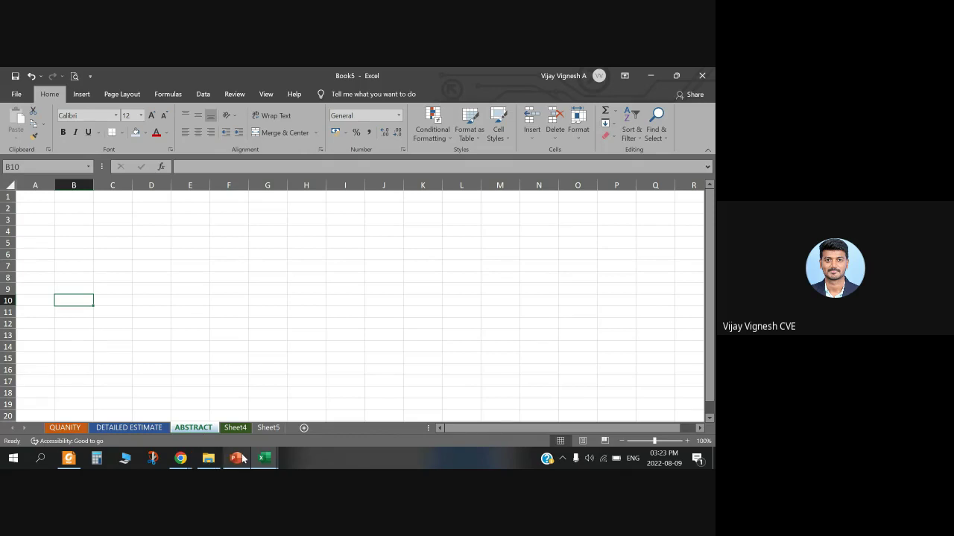
{"action": "left_click", "coordinate": [264, 458]}
{"action": "left_click", "coordinate": [346, 406]}
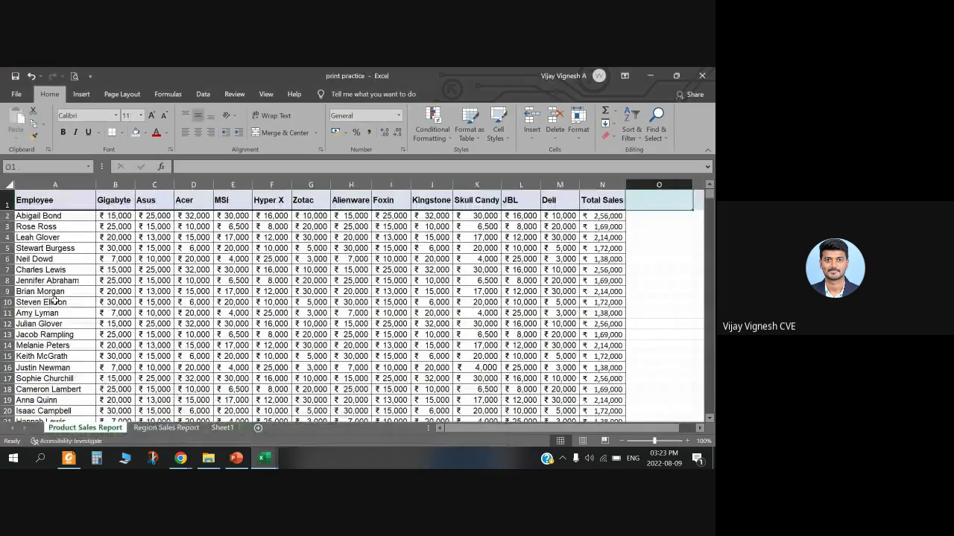
{"action": "left_click_drag", "start_coordinate": [75, 303], "coordinate": [153, 356]}
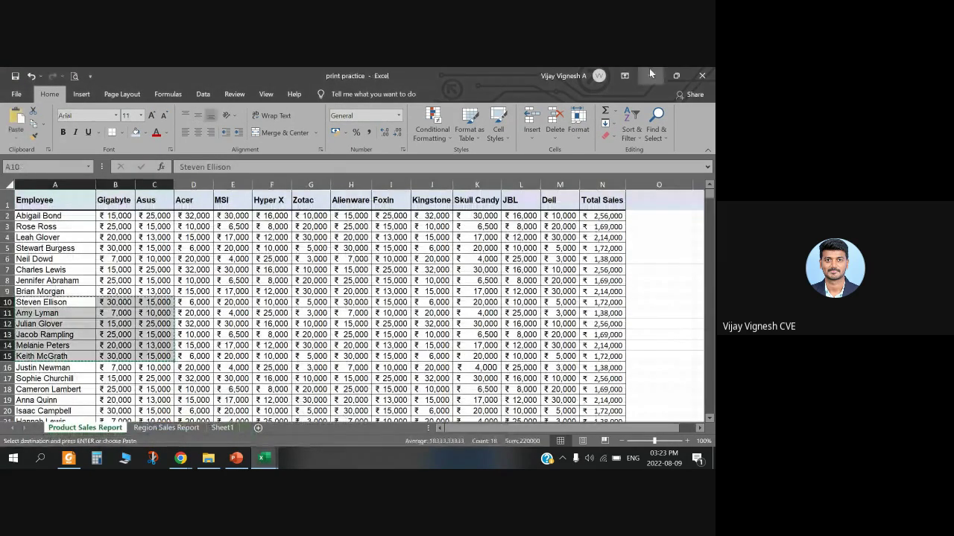
{"action": "key", "text": "ctrl+c"}
Step: Paste the rows into ABSTRACT at A9 and widen column A to show full names
{"action": "key", "text": "ctrl+Tab"}
{"action": "left_click", "coordinate": [32, 289]}
{"action": "key", "text": "ctrl+v"}
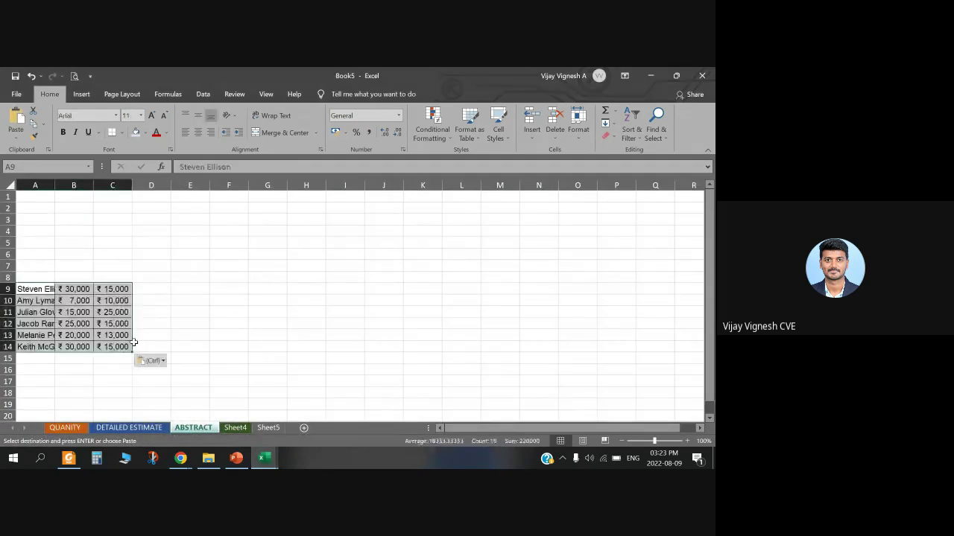
{"action": "left_click", "coordinate": [112, 336]}
{"action": "left_click", "coordinate": [112, 370]}
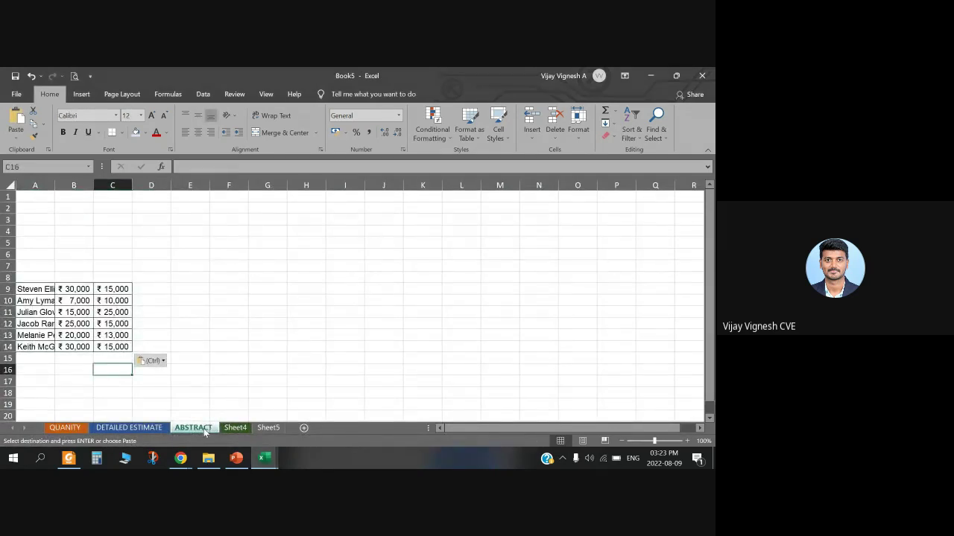
{"action": "left_click", "coordinate": [226, 370]}
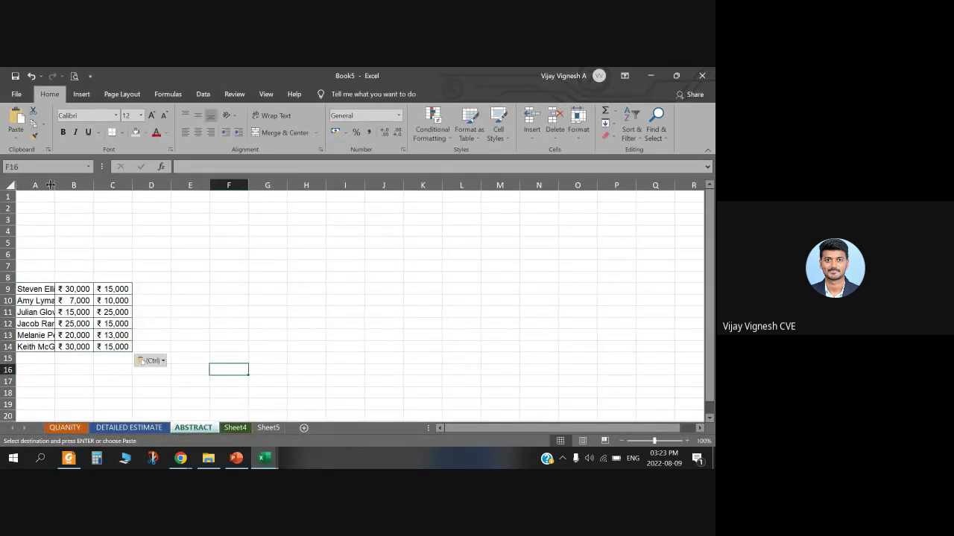
{"action": "left_click_drag", "start_coordinate": [55, 184], "coordinate": [86, 185]}
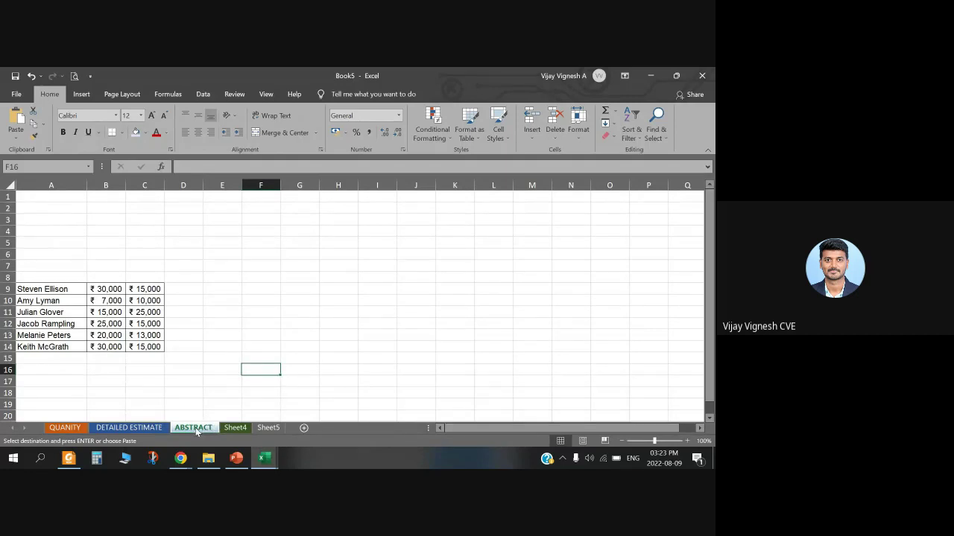
Step: Protect the ABSTRACT sheet with a password, re-entering it to confirm
{"action": "right_click", "coordinate": [195, 428]}
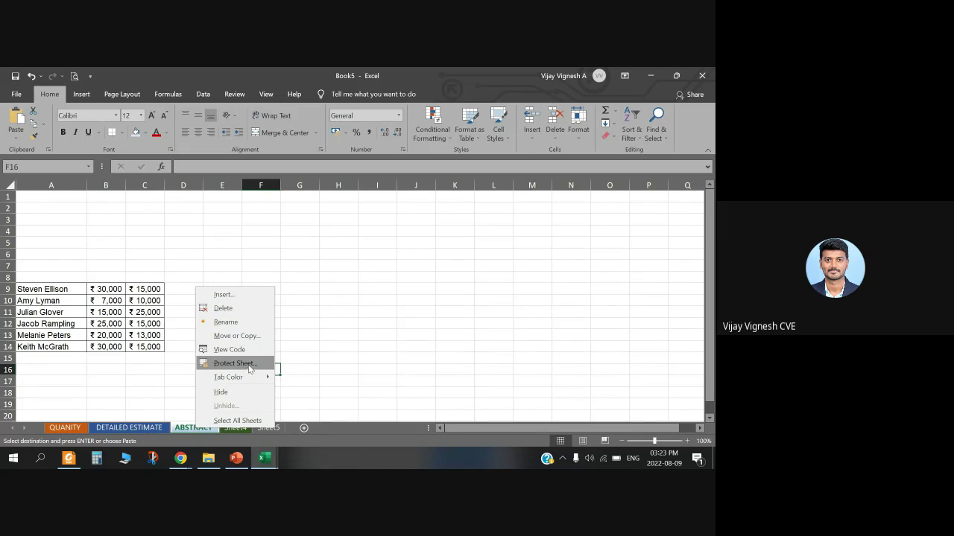
{"action": "left_click", "coordinate": [250, 364]}
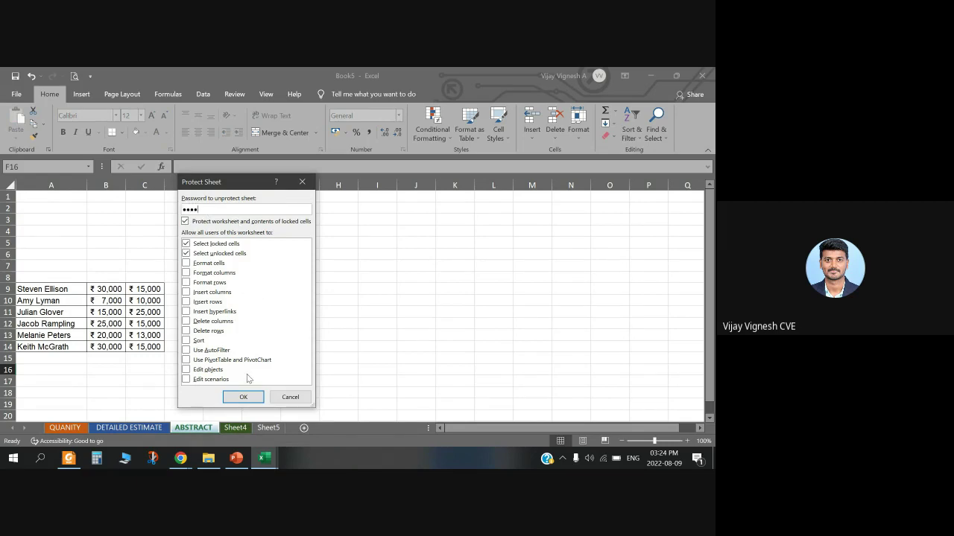
{"action": "left_click", "coordinate": [250, 400]}
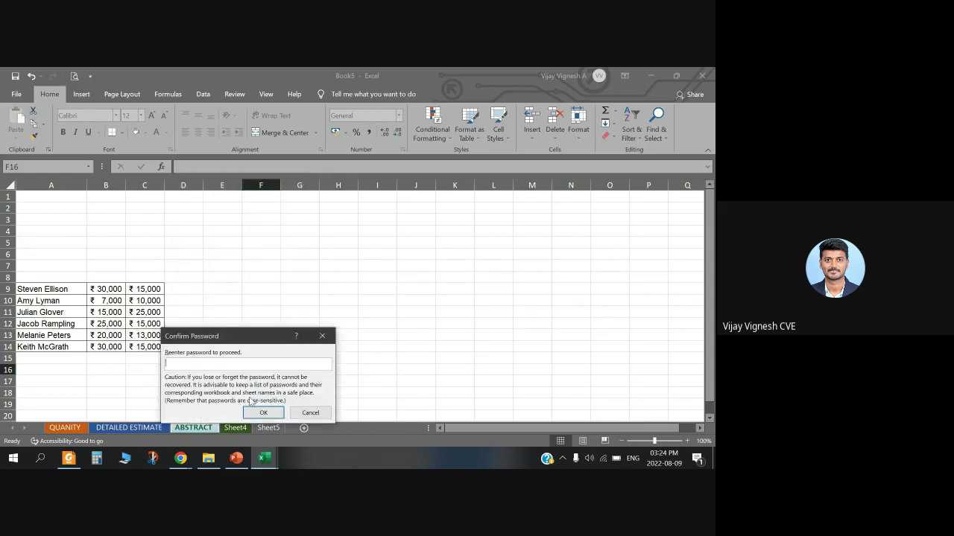
{"action": "left_click_drag", "start_coordinate": [228, 354], "coordinate": [225, 288]}
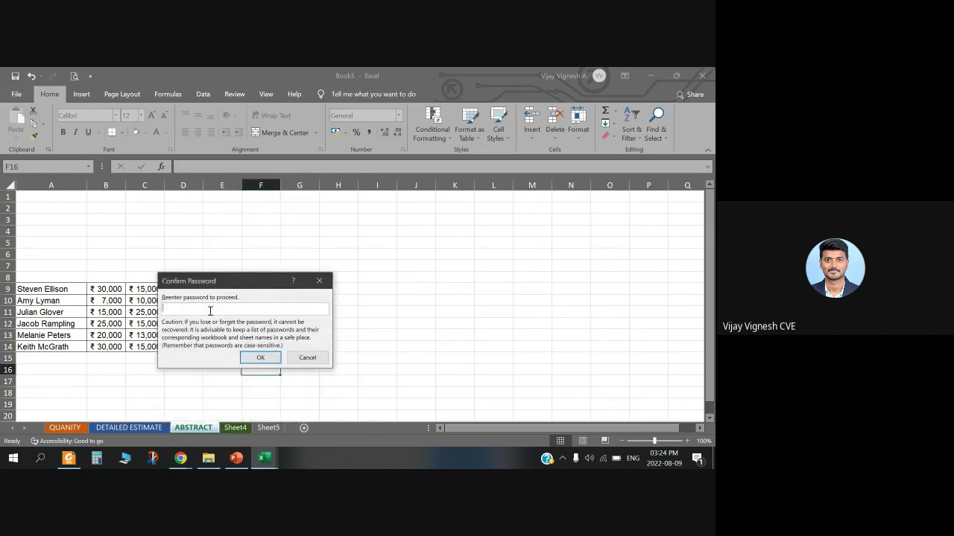
{"action": "type", "text": "1234"}
{"action": "left_click", "coordinate": [260, 358]}
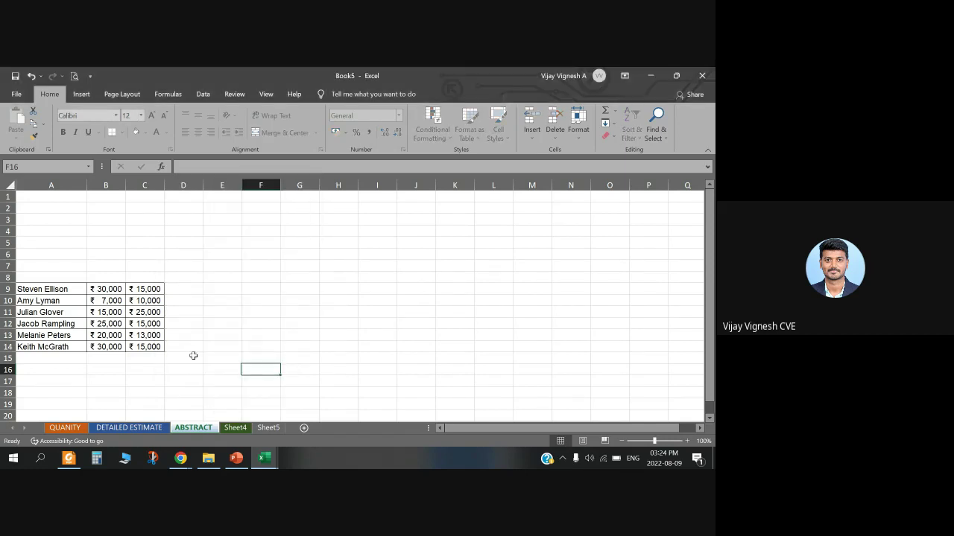
Step: Try editing cell A6 on ABSTRACT and dismiss the protected-sheet warning
{"action": "left_click", "coordinate": [50, 267]}
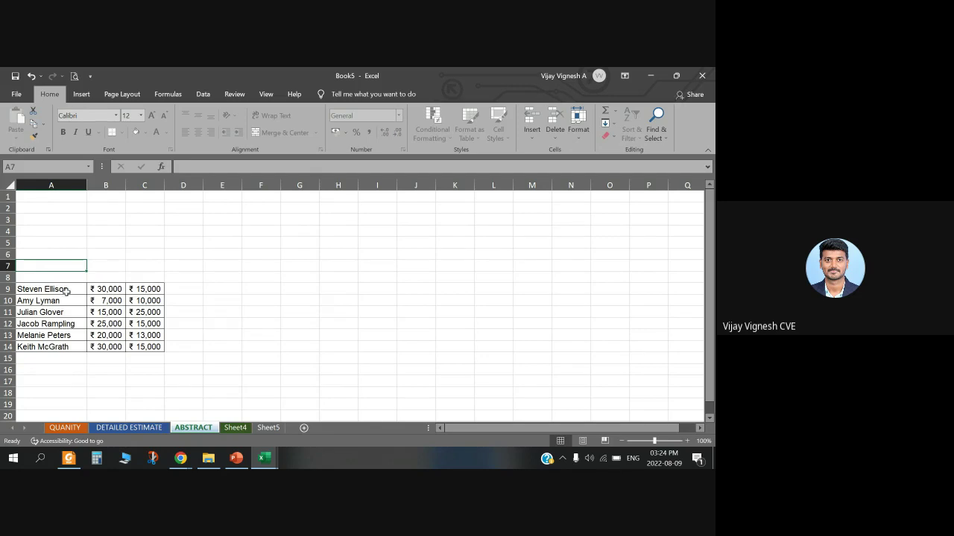
{"action": "left_click", "coordinate": [64, 292]}
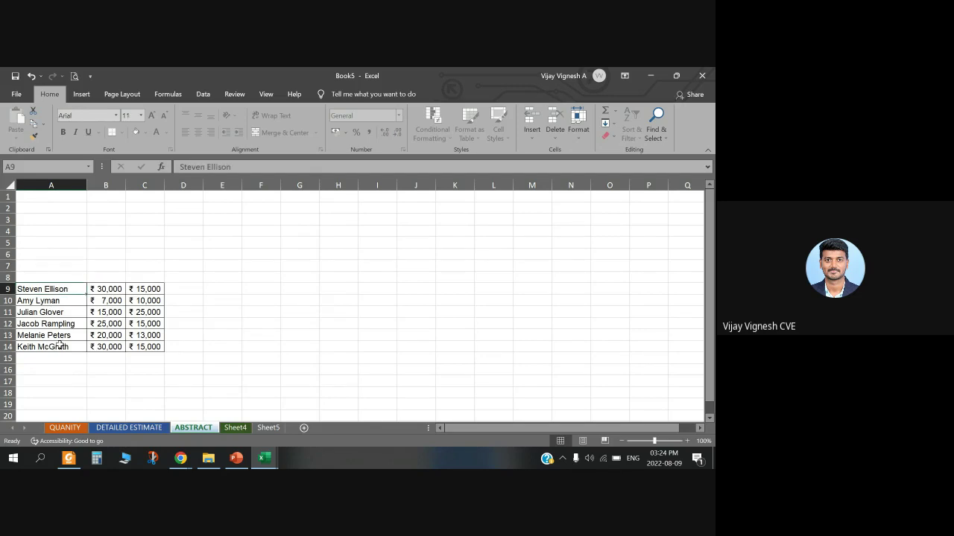
{"action": "left_click", "coordinate": [48, 255]}
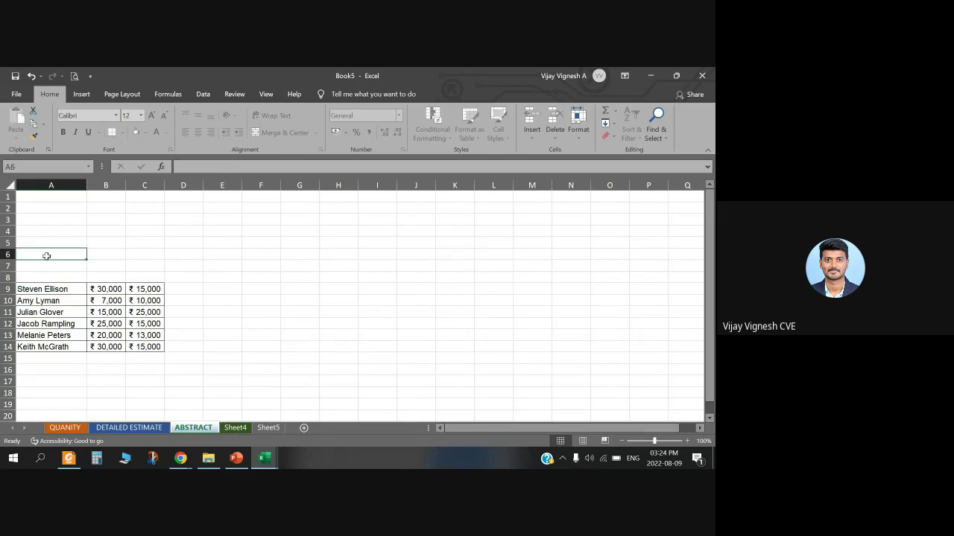
{"action": "double_click", "coordinate": [46, 255]}
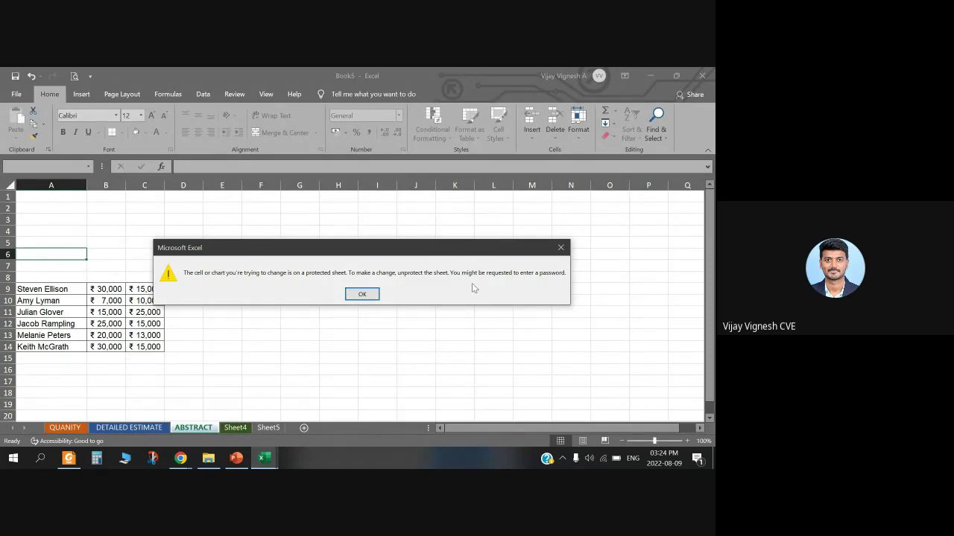
{"action": "left_click", "coordinate": [366, 298]}
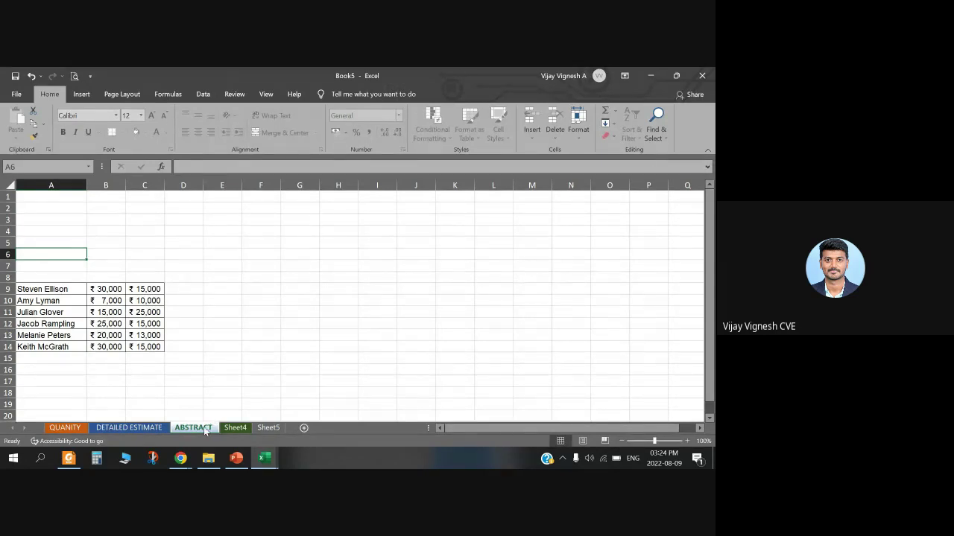
Step: Unprotect the ABSTRACT sheet by entering its password
{"action": "right_click", "coordinate": [206, 432]}
{"action": "left_click", "coordinate": [242, 363]}
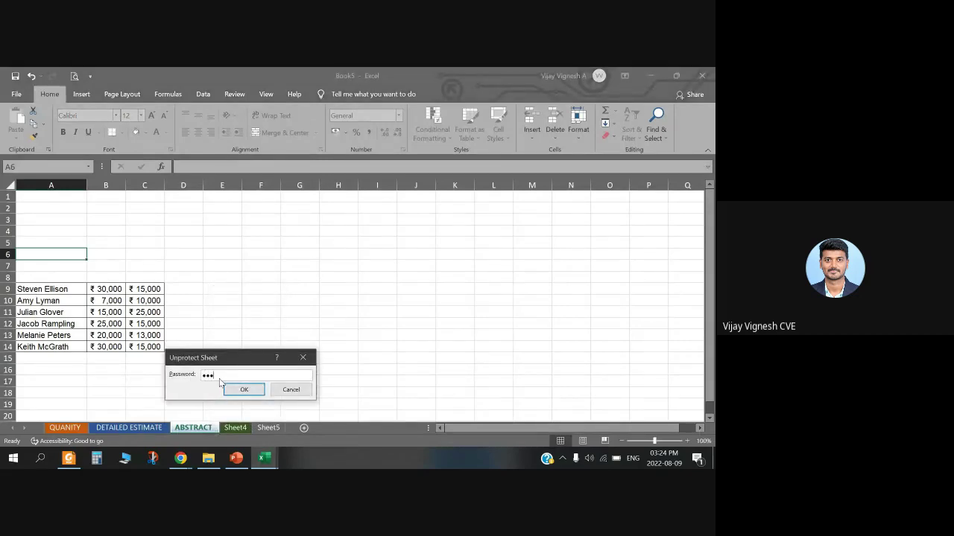
{"action": "type", "text": "1234"}
{"action": "left_click", "coordinate": [227, 391]}
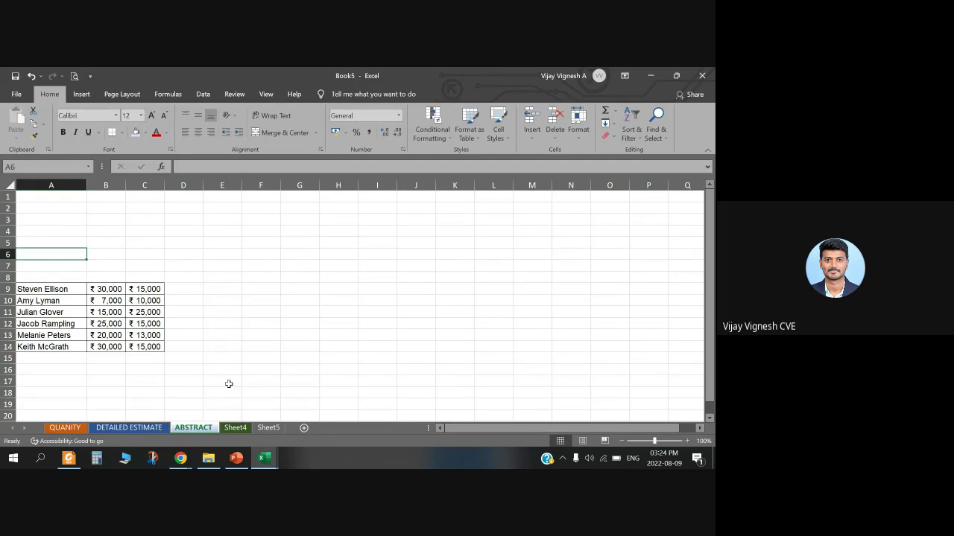
Step: Enter QUANITY ESTIMATION in cell A7 of ABSTRACT and make it bold
{"action": "left_click", "coordinate": [43, 268]}
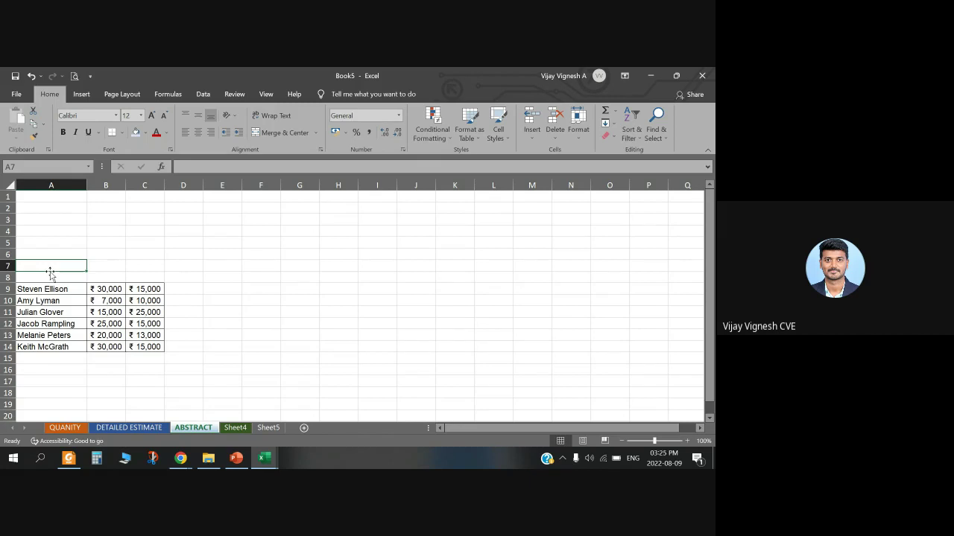
{"action": "type", "text": "QUANI"}
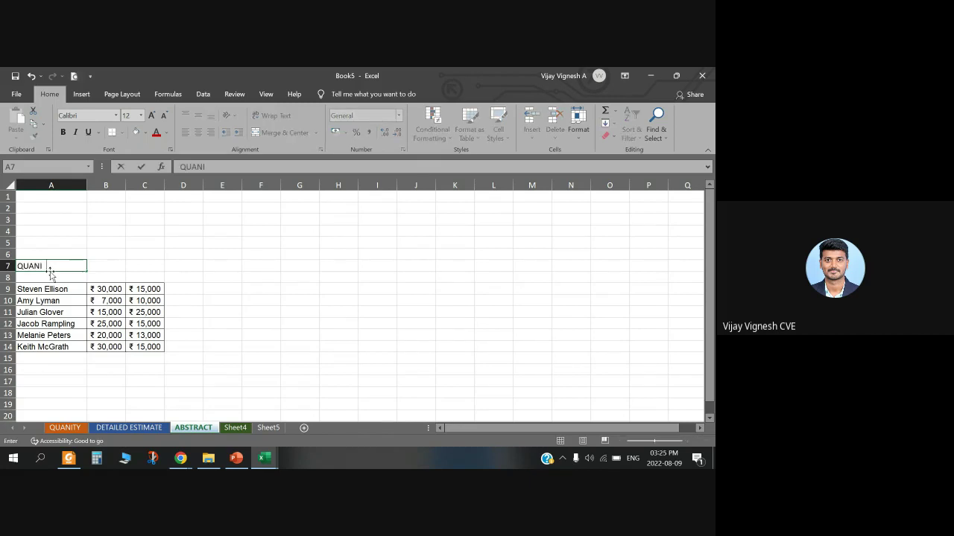
{"action": "type", "text": "TY ESTIMATION"}
{"action": "key", "text": "Return"}
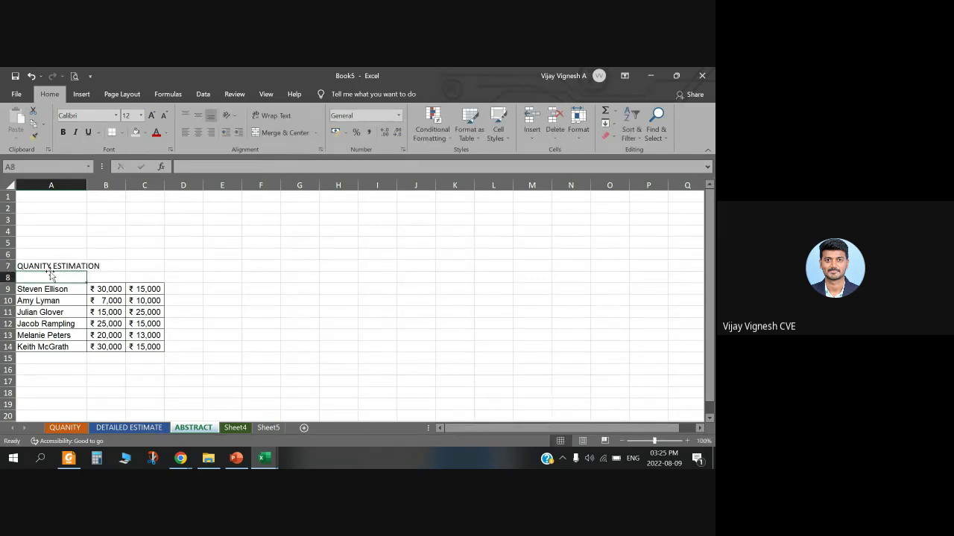
{"action": "mouse_move", "coordinate": [61, 267]}
{"action": "left_mouse_down"}
{"action": "mouse_move", "coordinate": [174, 266]}
{"action": "mouse_move", "coordinate": [66, 273]}
{"action": "left_mouse_up"}
{"action": "key", "text": "ctrl+b"}
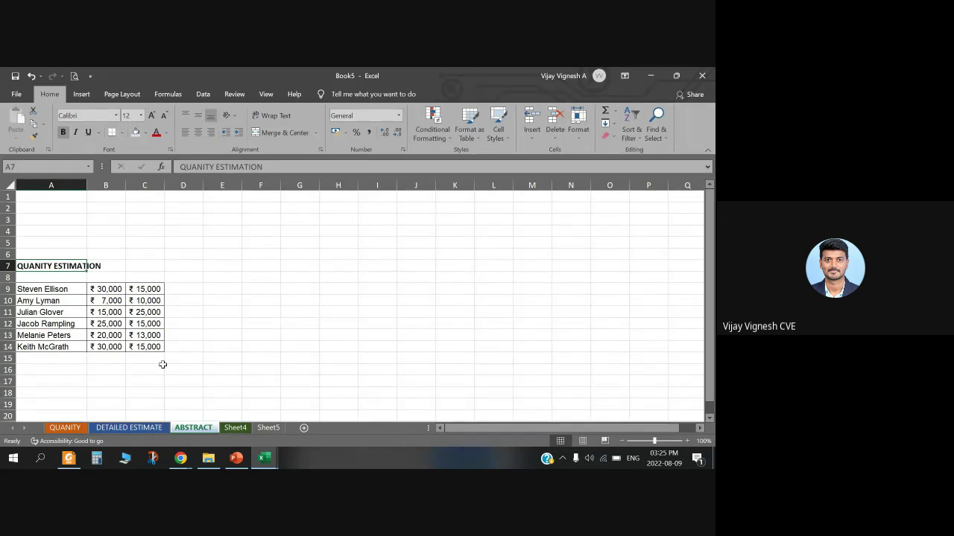
Step: Insert a blank worksheet, Sheet6, and place it between Sheet4 and Sheet5
{"action": "right_click", "coordinate": [202, 427]}
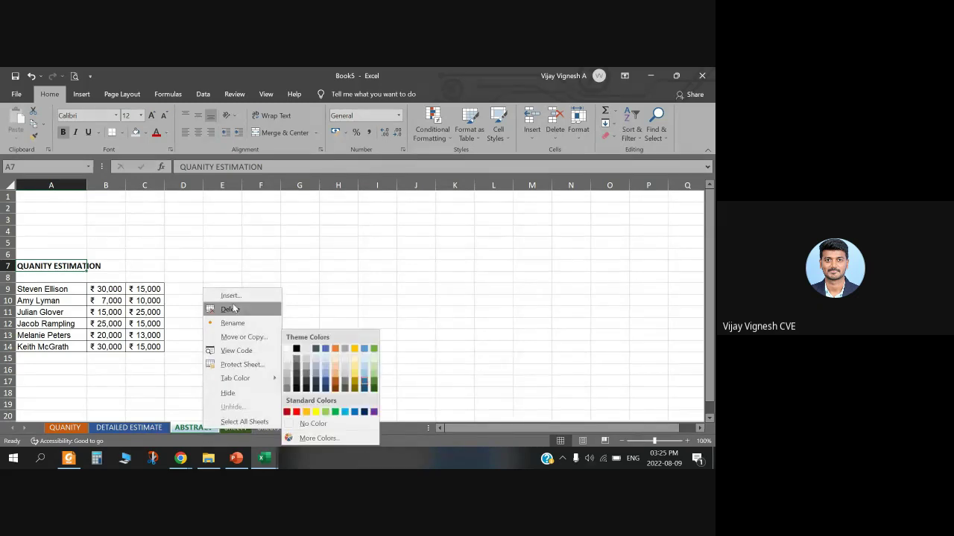
{"action": "left_click", "coordinate": [178, 419]}
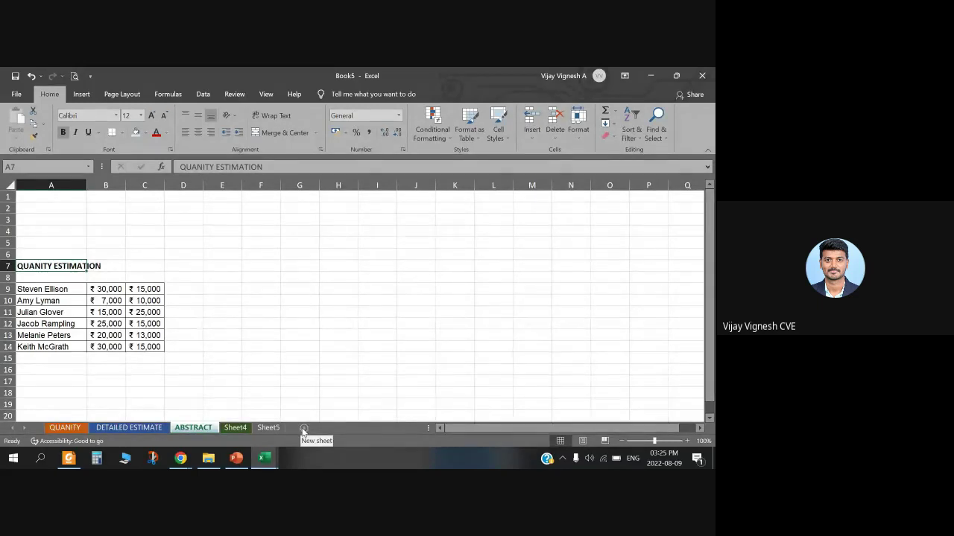
{"action": "right_click", "coordinate": [208, 426]}
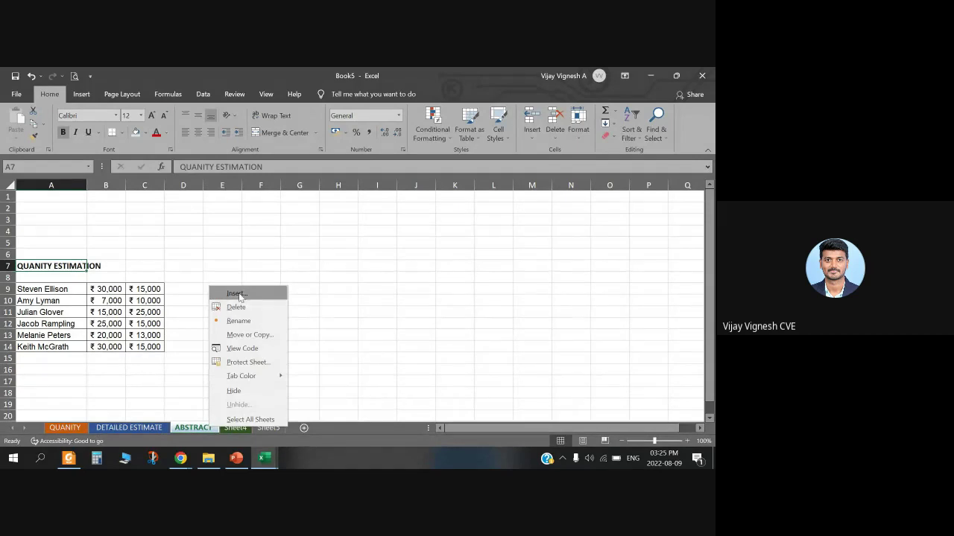
{"action": "left_click", "coordinate": [235, 294]}
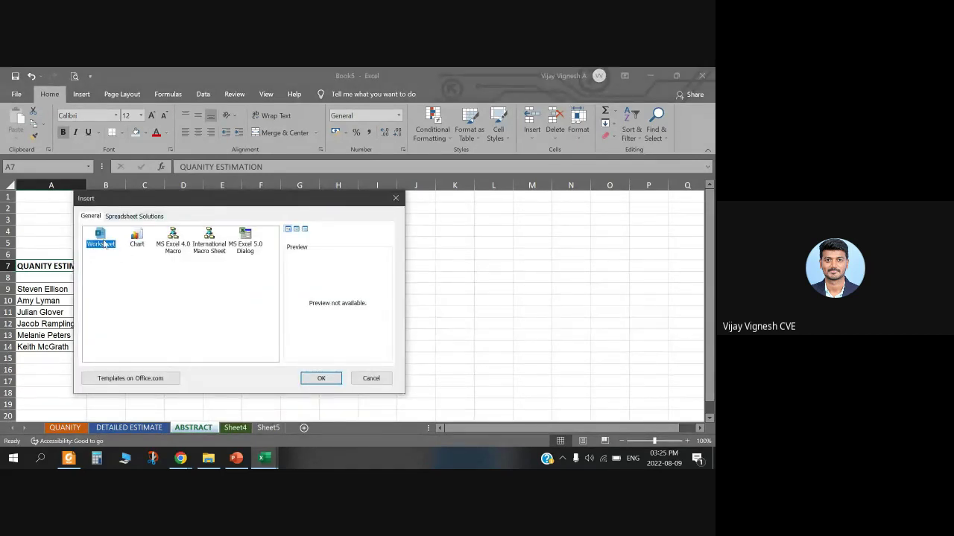
{"action": "left_click", "coordinate": [320, 379]}
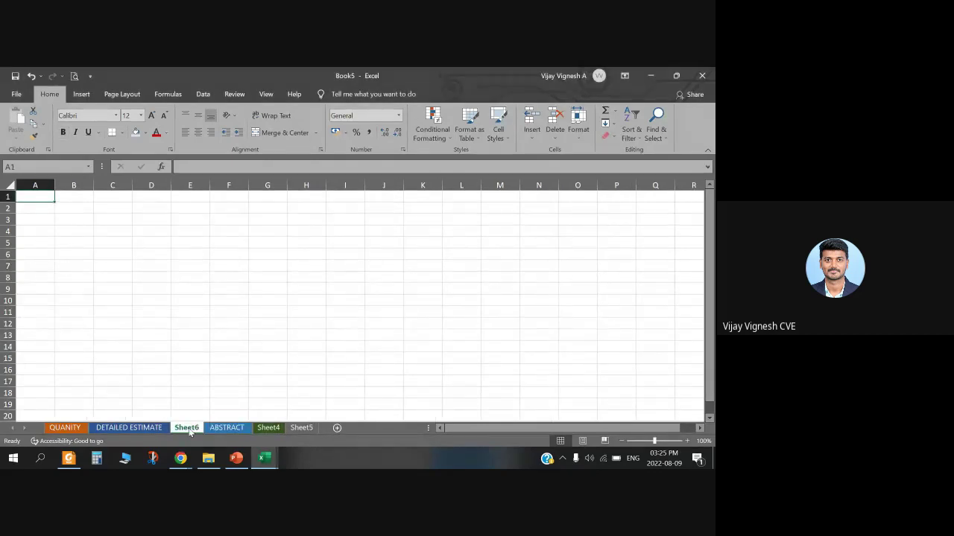
{"action": "left_click_drag", "start_coordinate": [190, 432], "coordinate": [291, 428]}
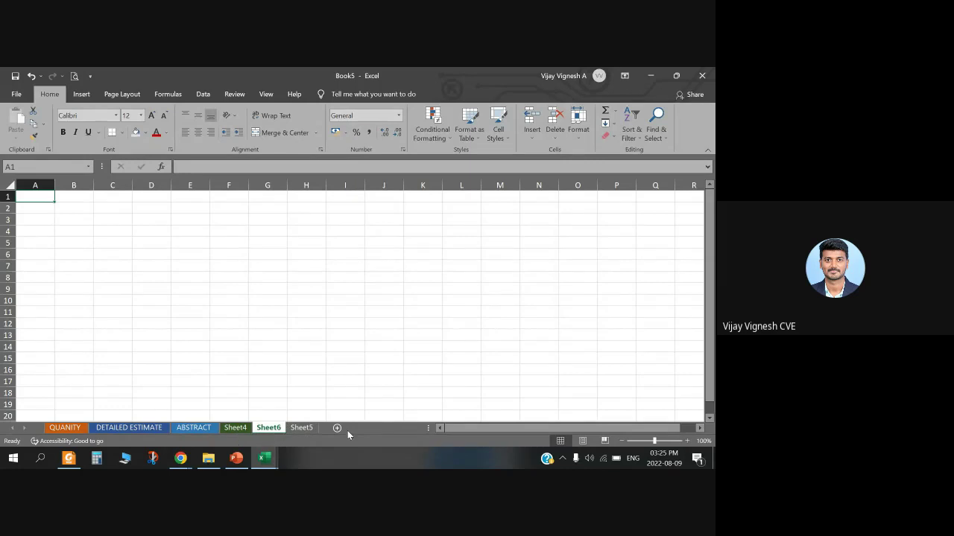
Step: Delete Sheet4 from Book5, leaving five sheets
{"action": "left_click", "coordinate": [233, 431]}
{"action": "right_click", "coordinate": [245, 430]}
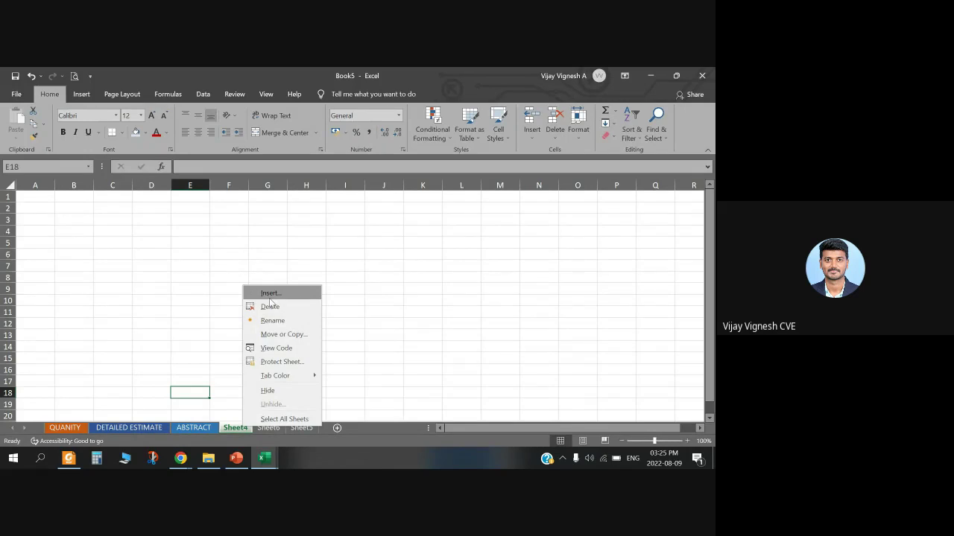
{"action": "key", "text": "Escape"}
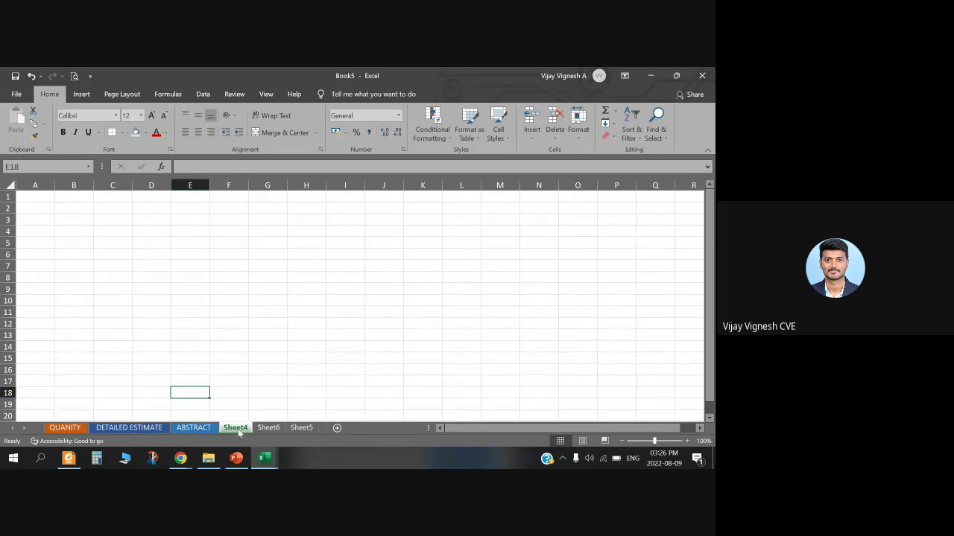
{"action": "right_click", "coordinate": [238, 428]}
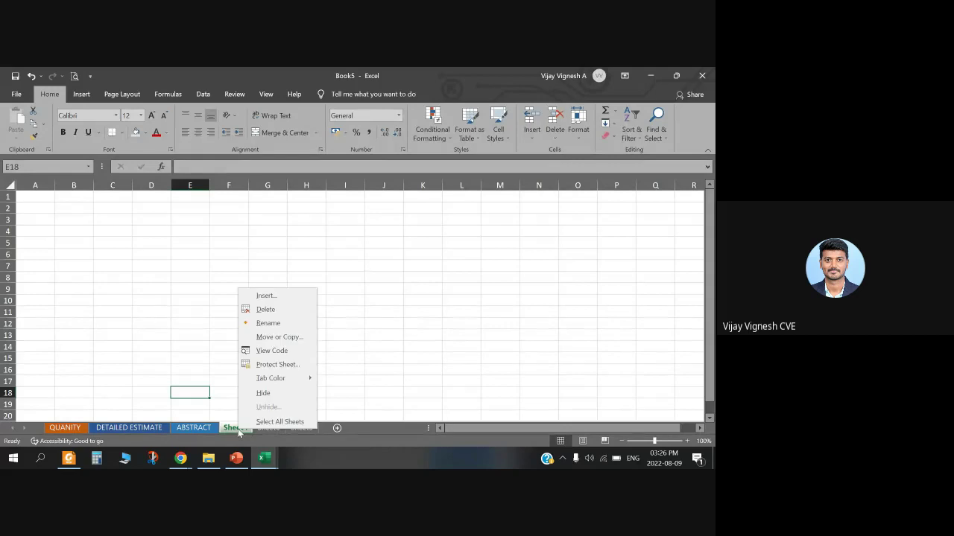
{"action": "left_click", "coordinate": [269, 313]}
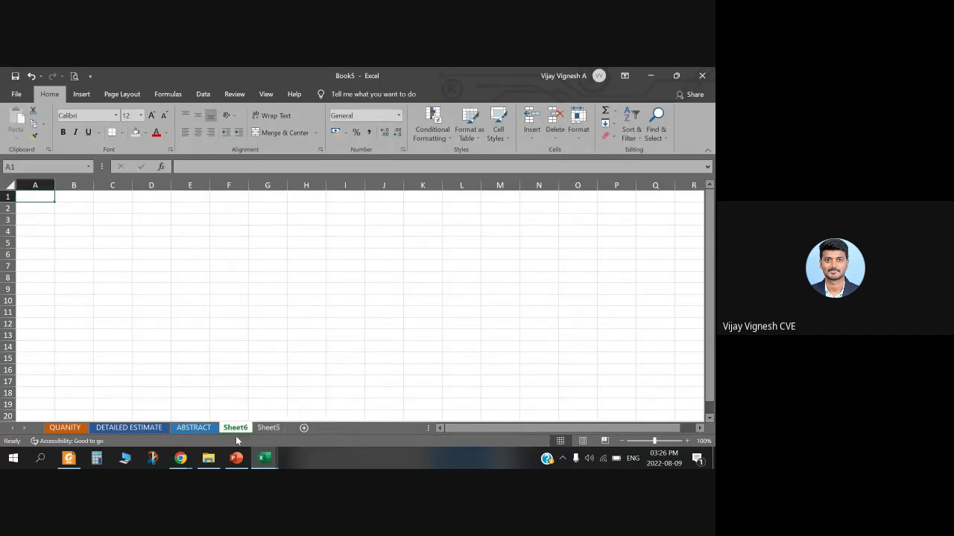
Step: Switch between the open workbooks and return to Sheet6 of Book5
{"action": "left_click", "coordinate": [32, 76]}
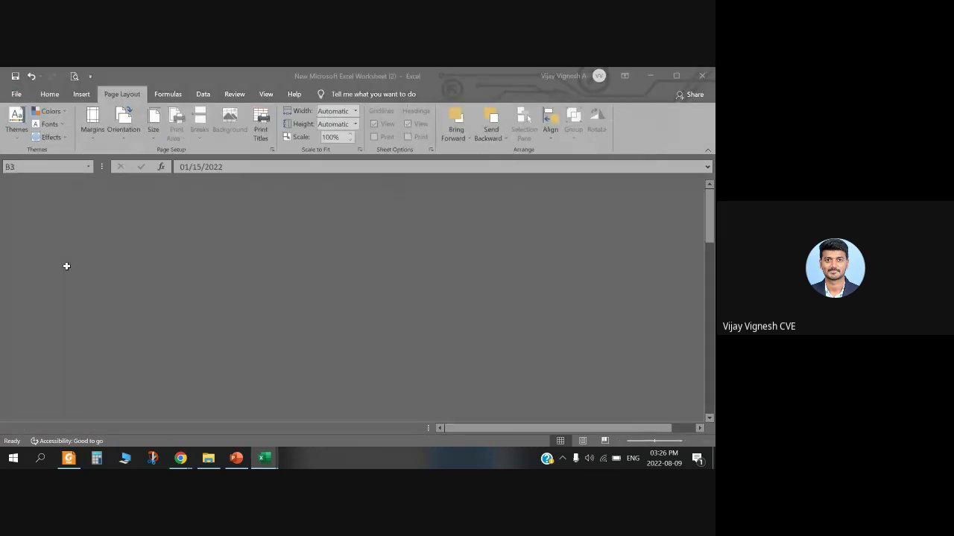
{"action": "left_click", "coordinate": [650, 76]}
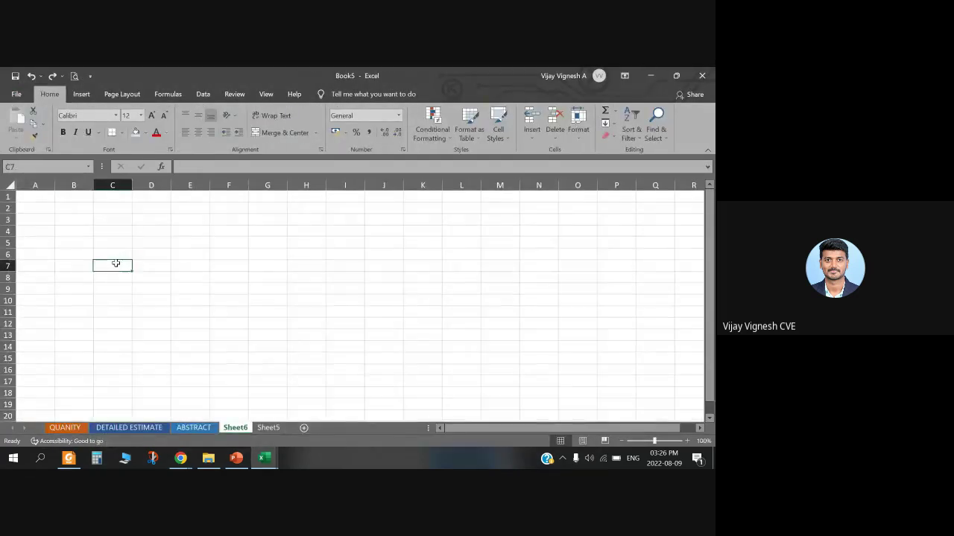
{"action": "left_click", "coordinate": [31, 76]}
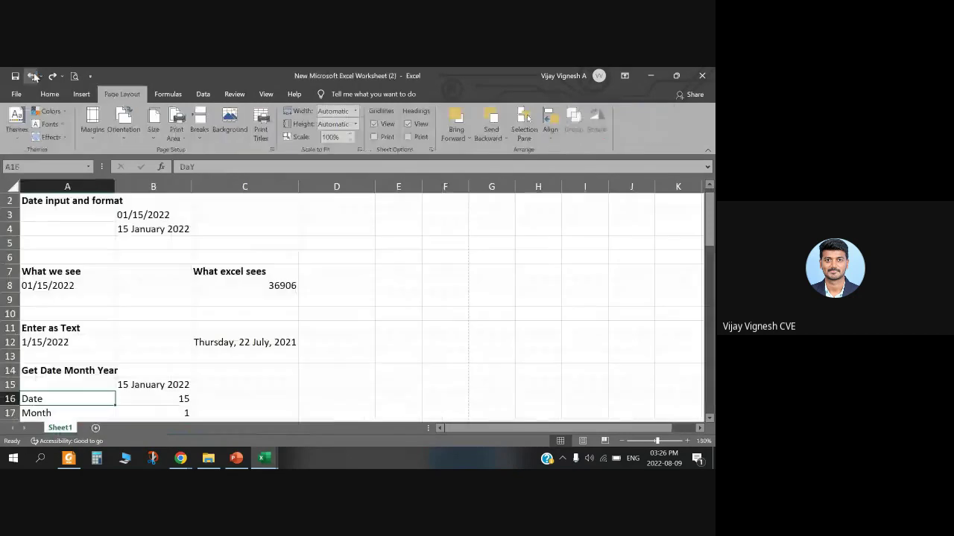
{"action": "left_click", "coordinate": [661, 73]}
{"action": "left_click", "coordinate": [166, 315]}
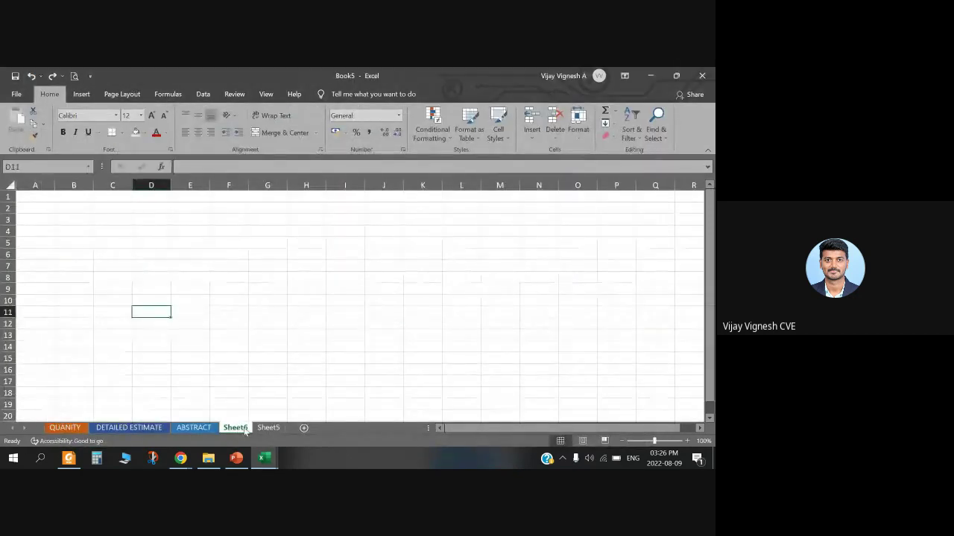
{"action": "left_click", "coordinate": [225, 347]}
Step: Enter REHN in Sheet6 cell A7, clear it, then undo the clearing
{"action": "left_click", "coordinate": [46, 265]}
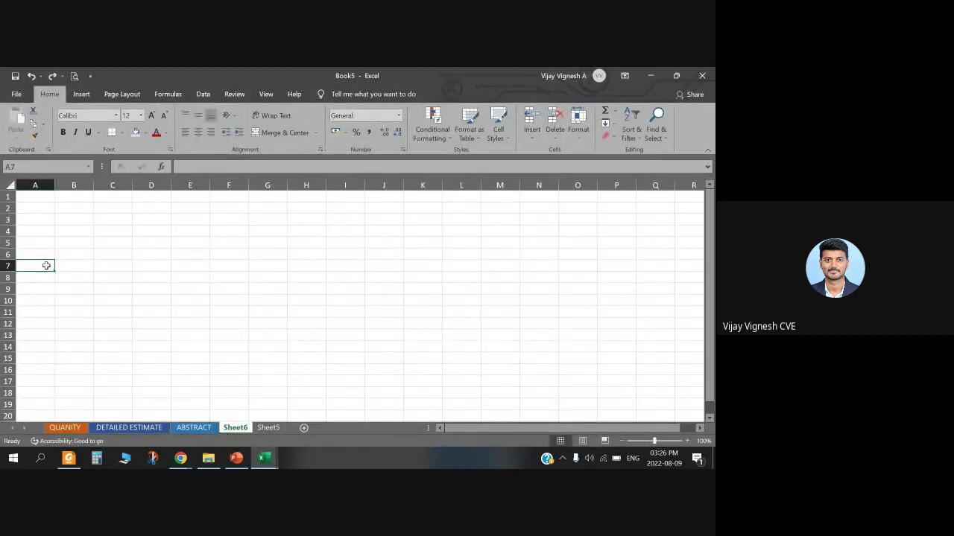
{"action": "double_click", "coordinate": [46, 266]}
{"action": "type", "text": "REHN"}
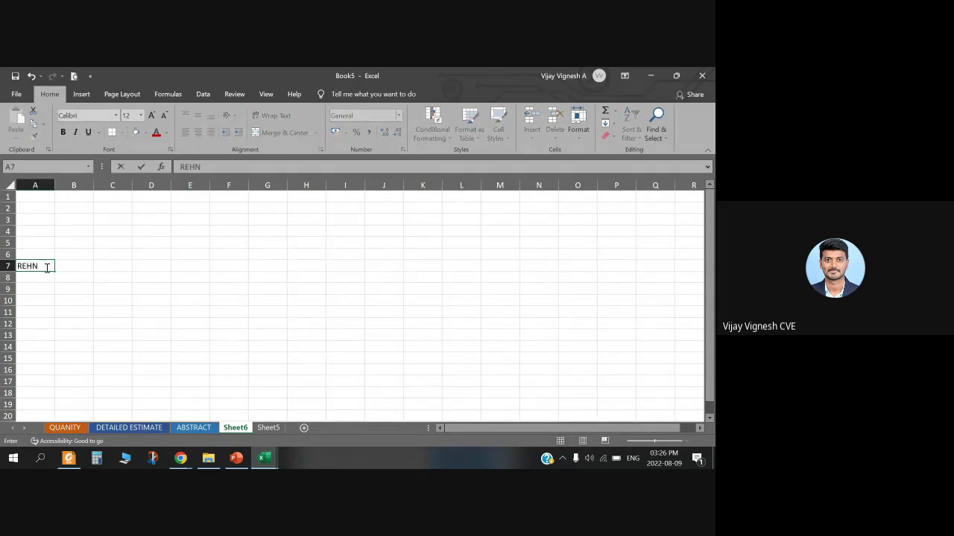
{"action": "key", "text": "Return"}
{"action": "left_click", "coordinate": [41, 269]}
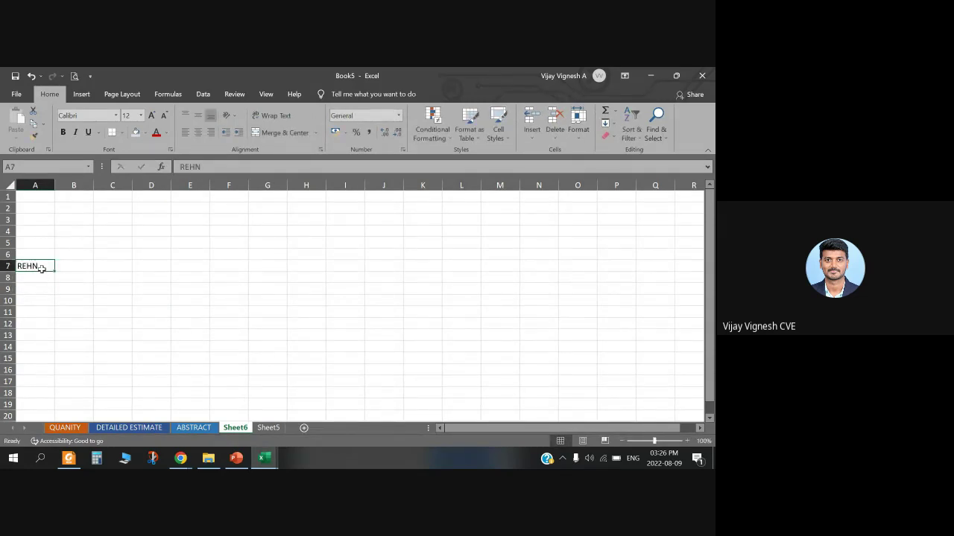
{"action": "key", "text": "Delete"}
{"action": "left_click", "coordinate": [31, 76]}
Step: Clear the REHN entry from cell A7 once more
{"action": "left_click", "coordinate": [53, 298]}
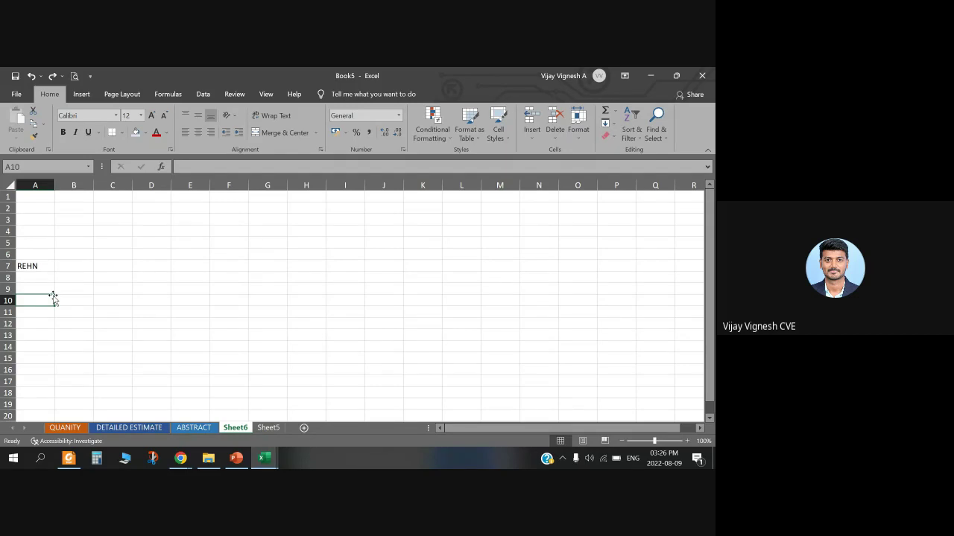
{"action": "left_click", "coordinate": [30, 270]}
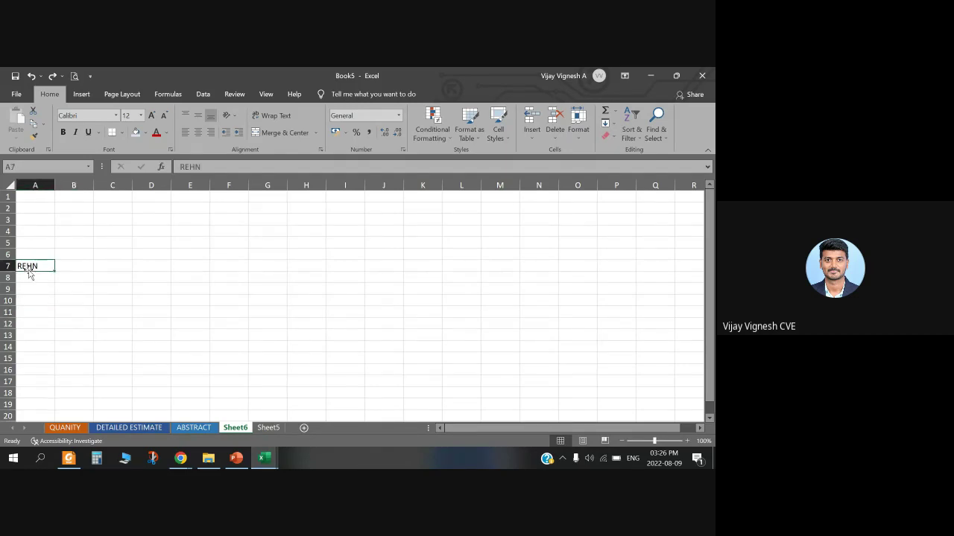
{"action": "key", "text": "BackSpace"}
{"action": "left_click", "coordinate": [29, 346]}
Step: Move through the slides to slide 19, Navigating Workbook, and present it full screen briefly
{"action": "left_click", "coordinate": [236, 458]}
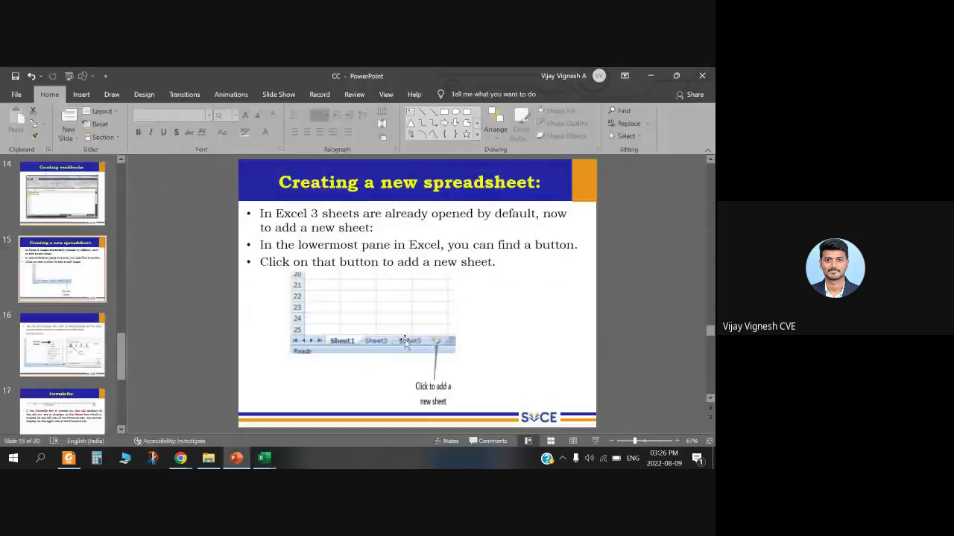
{"action": "left_click", "coordinate": [64, 343]}
{"action": "left_click", "coordinate": [63, 393]}
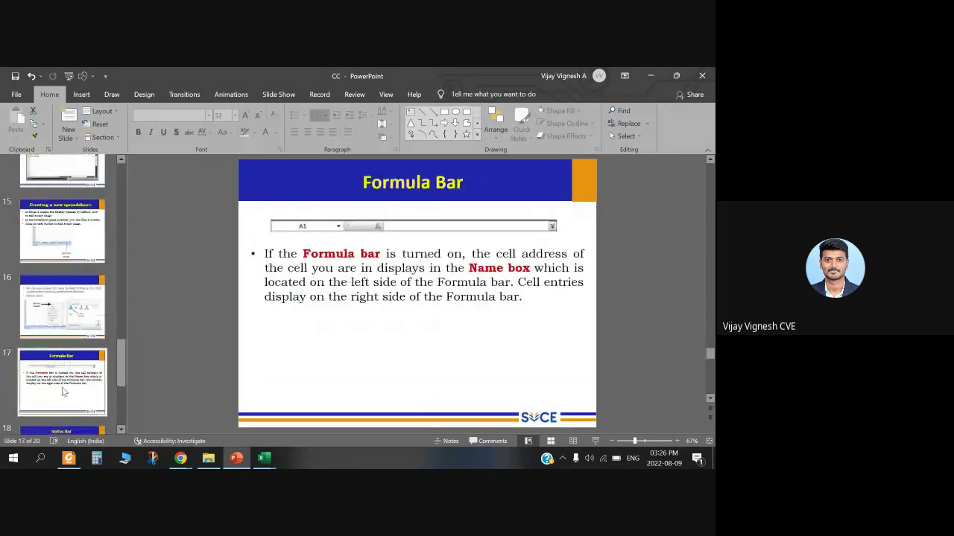
{"action": "key", "text": "Down"}
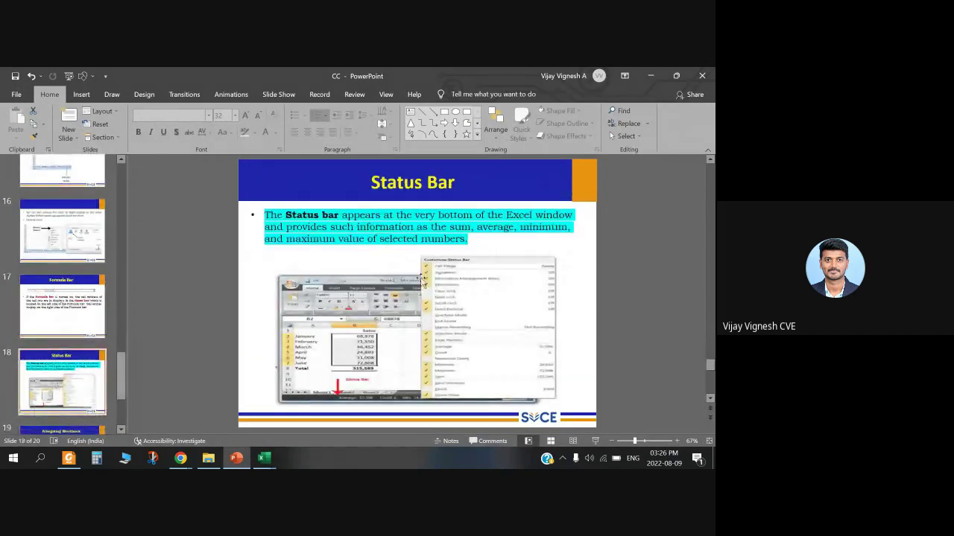
{"action": "scroll", "coordinate": [52, 357], "scroll_direction": "down", "scroll_amount": 2}
{"action": "left_click", "coordinate": [46, 351]}
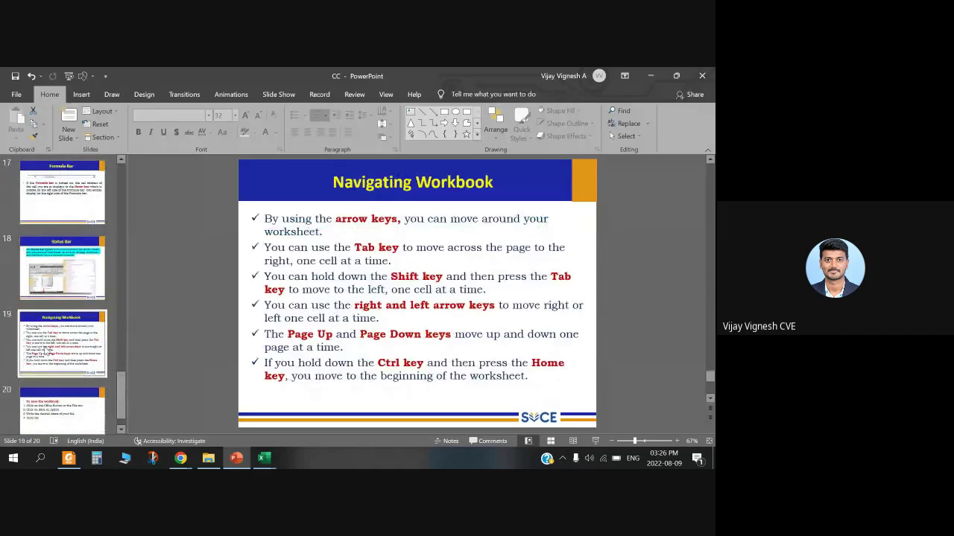
{"action": "left_click", "coordinate": [595, 442]}
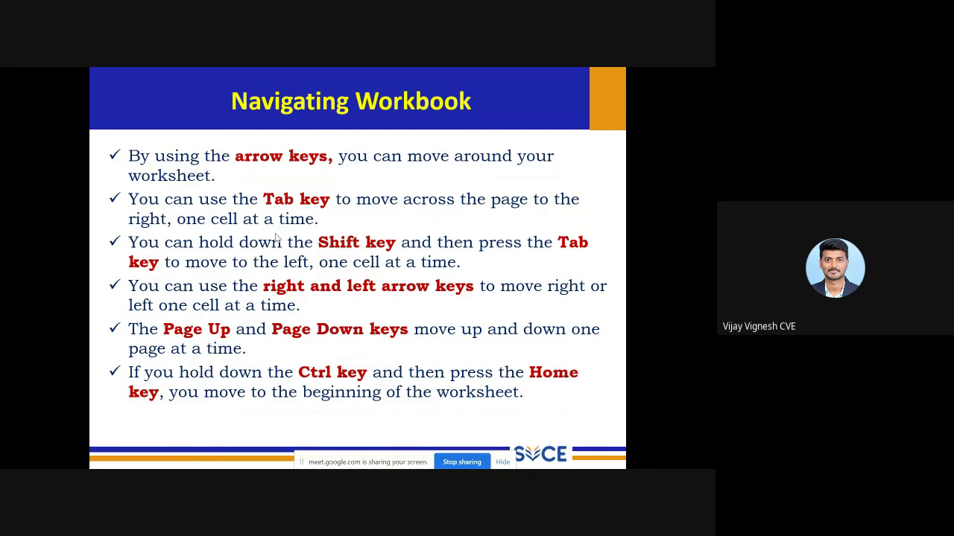
{"action": "key", "text": "Escape"}
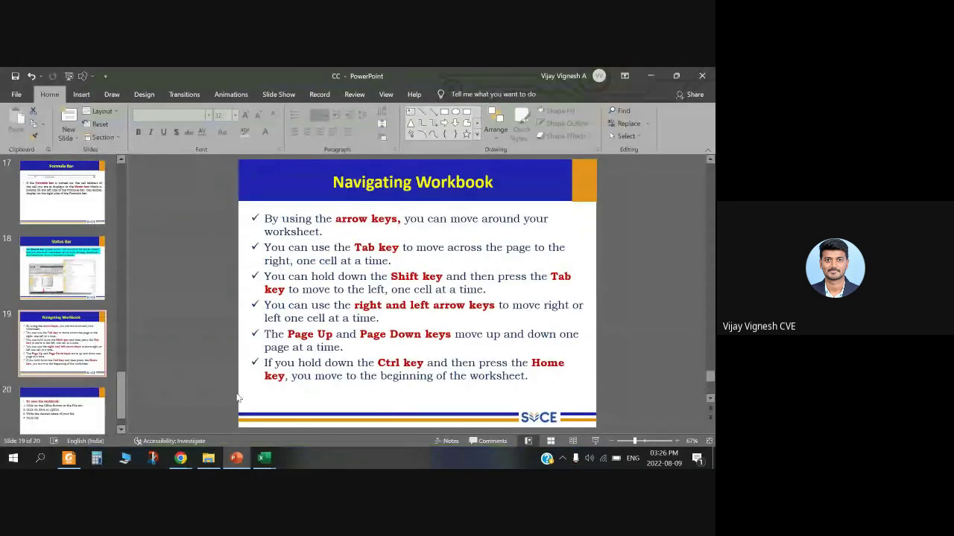
Step: Select H11 and A1 in the print practice workbook, then return to the Navigating Workbook bullet text
{"action": "mouse_move", "coordinate": [266, 462]}
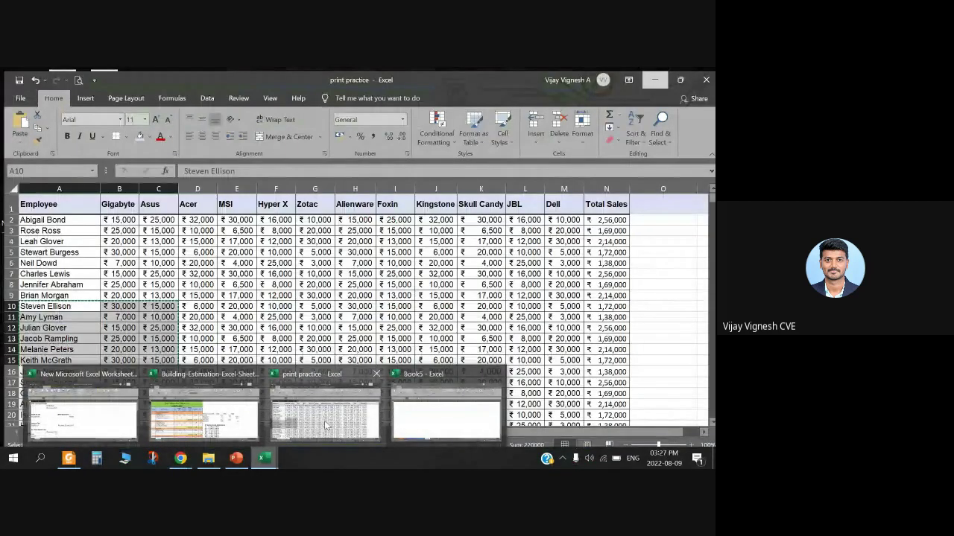
{"action": "left_click", "coordinate": [325, 425]}
{"action": "left_click", "coordinate": [334, 313]}
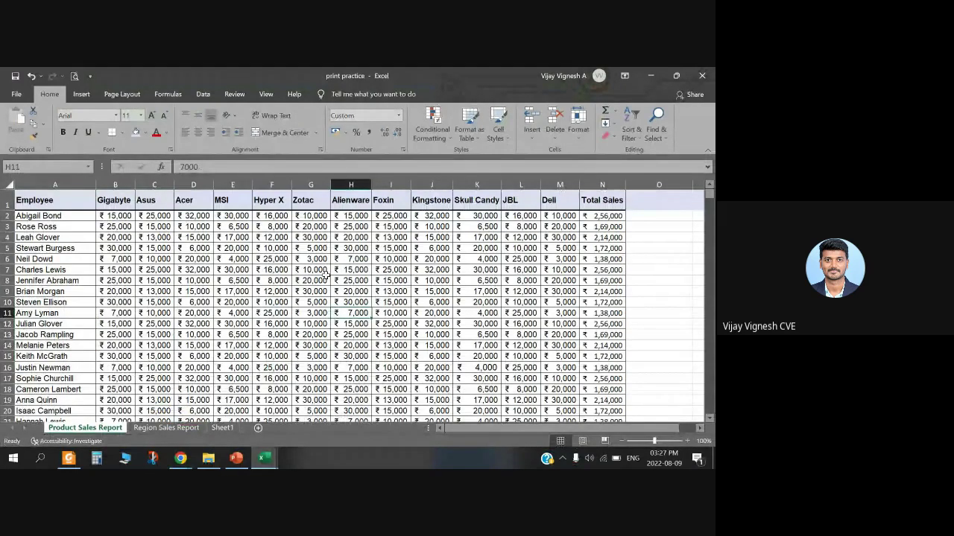
{"action": "left_click", "coordinate": [57, 199]}
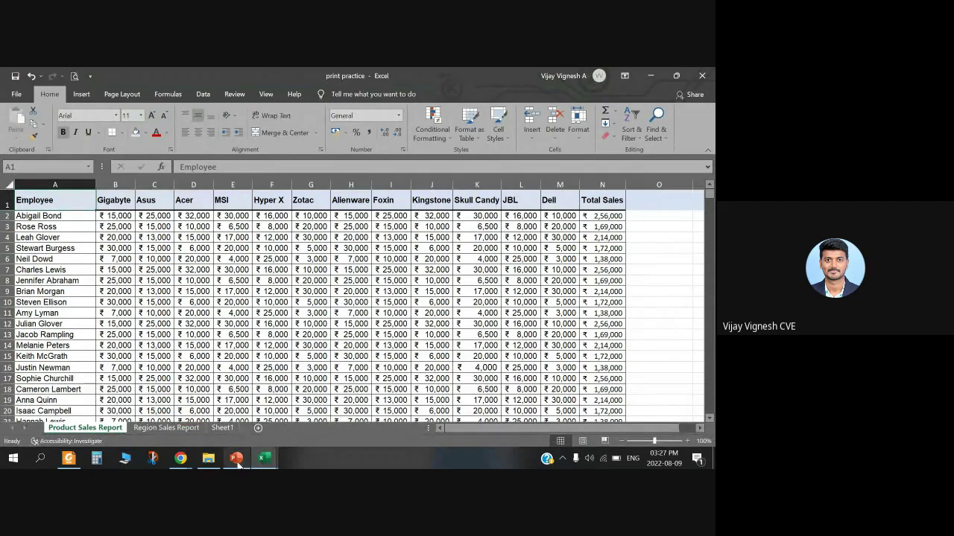
{"action": "left_click", "coordinate": [236, 461]}
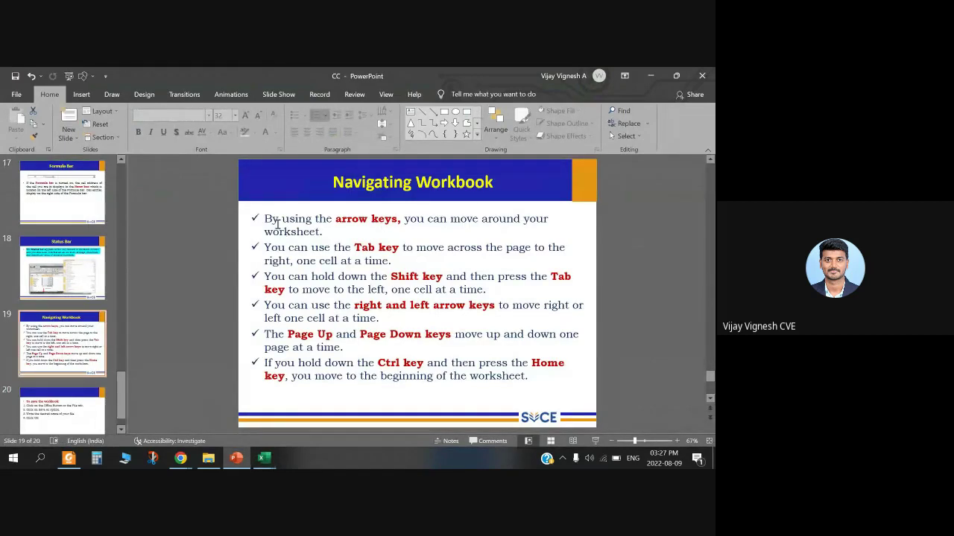
{"action": "left_click", "coordinate": [328, 231]}
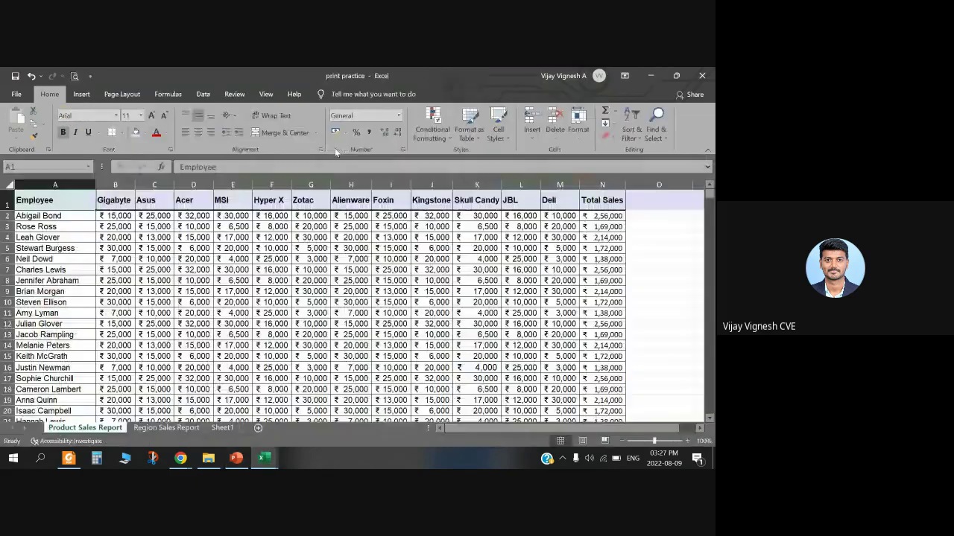
{"action": "key", "text": "alt+Tab"}
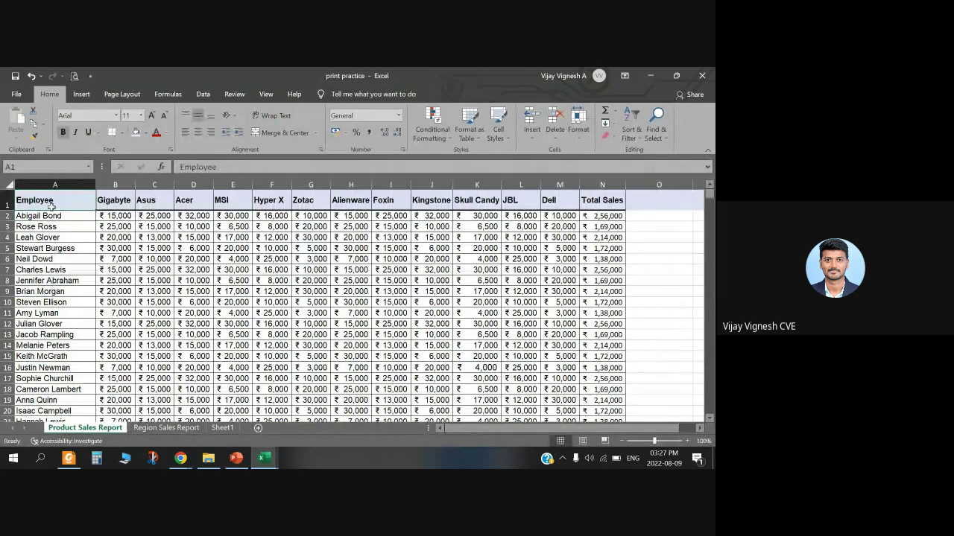
{"action": "key", "text": "Right"}
{"action": "key", "text": "Right"}
{"action": "key", "text": "Right"}
{"action": "key", "text": "Right"}
{"action": "key", "text": "Right"}
{"action": "key", "text": "Right"}
{"action": "key", "text": "Right"}
{"action": "key", "text": "Right"}
{"action": "key", "text": "Right"}
{"action": "key", "text": "Right"}
{"action": "key", "text": "Right"}
{"action": "key", "text": "Right"}
{"action": "key", "text": "Right"}
{"action": "key", "text": "Right"}
{"action": "key", "text": "Right"}
{"action": "key", "text": "Right"}
{"action": "key", "text": "Right"}
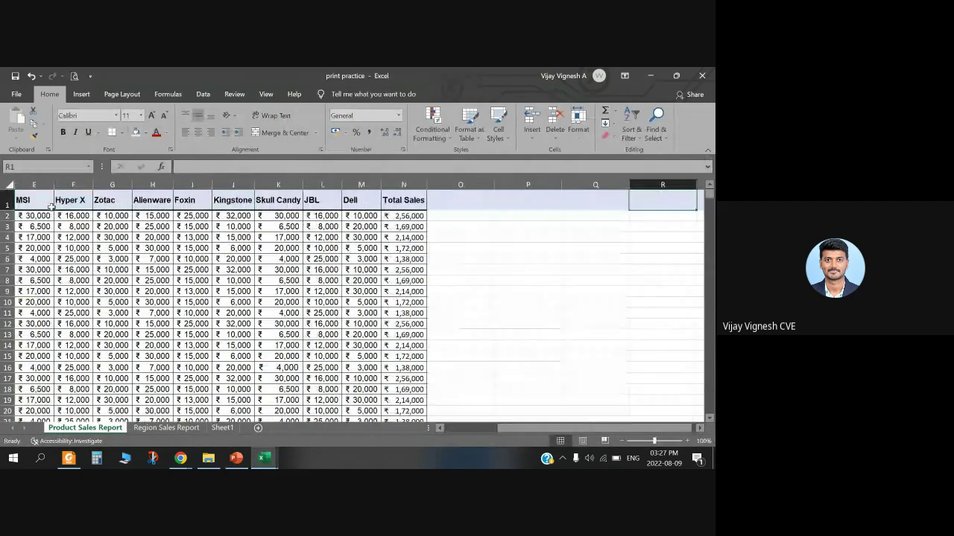
{"action": "key", "text": "Left"}
{"action": "key", "text": "Left"}
{"action": "key", "text": "Left"}
{"action": "key", "text": "Left"}
{"action": "key", "text": "Left"}
{"action": "key", "text": "Left"}
{"action": "key", "text": "Right"}
{"action": "key", "text": "Right"}
{"action": "key", "text": "Right"}
{"action": "key", "text": "Right"}
{"action": "key", "text": "Right"}
{"action": "key", "text": "Right"}
{"action": "key", "text": "Left"}
{"action": "key", "text": "Left"}
{"action": "key", "text": "Left"}
{"action": "key", "text": "Left"}
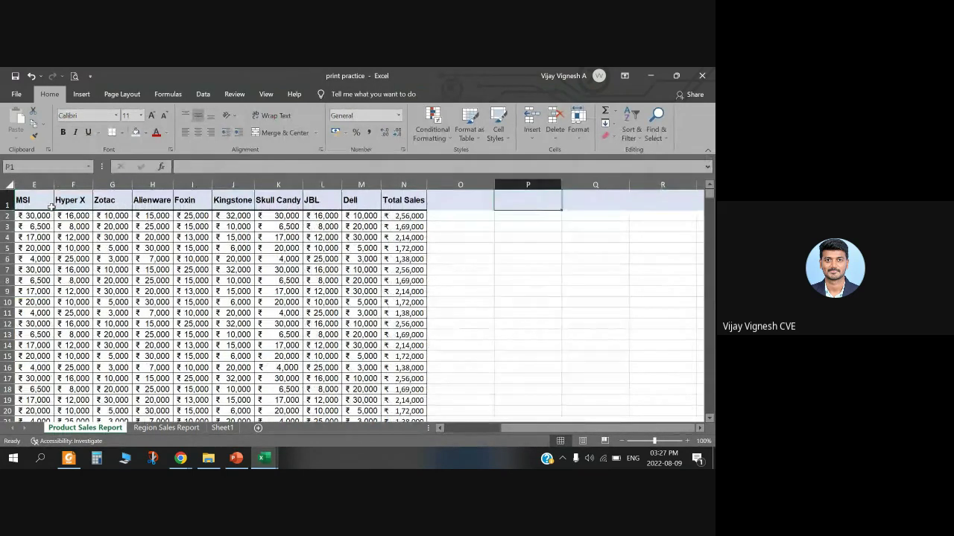
{"action": "key", "text": "Left"}
{"action": "key", "text": "Left"}
{"action": "key", "text": "Left"}
{"action": "key", "text": "Left"}
{"action": "key", "text": "Left"}
{"action": "key", "text": "Left"}
{"action": "key", "text": "Left"}
{"action": "key", "text": "Left"}
{"action": "key", "text": "Left"}
{"action": "key", "text": "Left"}
{"action": "key", "text": "Left"}
{"action": "key", "text": "Left"}
{"action": "key", "text": "Left"}
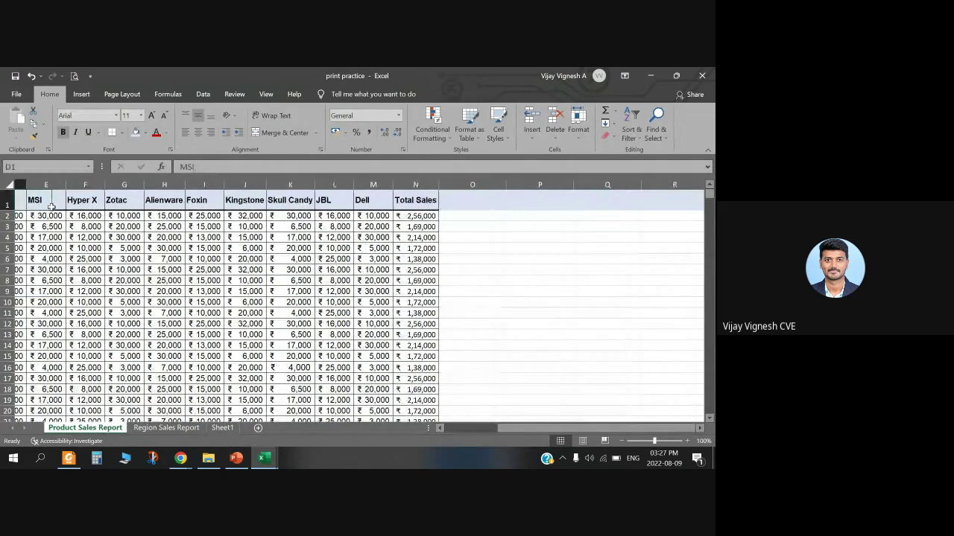
{"action": "key", "text": "Down"}
{"action": "key", "text": "Down"}
{"action": "key", "text": "Down"}
{"action": "key", "text": "Down"}
{"action": "key", "text": "Down"}
{"action": "key", "text": "Down"}
{"action": "key", "text": "Down"}
{"action": "key", "text": "Down"}
{"action": "key", "text": "Down"}
{"action": "key", "text": "Down"}
{"action": "key", "text": "Down"}
{"action": "key", "text": "Down"}
{"action": "key", "text": "Down"}
{"action": "key", "text": "Down"}
{"action": "key", "text": "Down"}
{"action": "key", "text": "Down"}
{"action": "key", "text": "Down"}
{"action": "key", "text": "Down"}
{"action": "key", "text": "Down"}
{"action": "key", "text": "Down"}
{"action": "key", "text": "Down"}
{"action": "key", "text": "Down"}
{"action": "key", "text": "Down"}
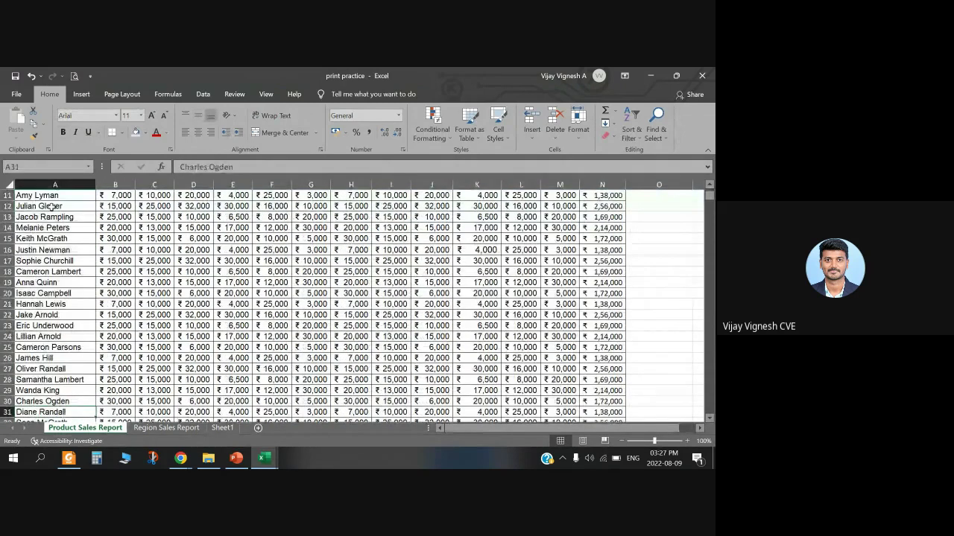
{"action": "key", "text": "Up"}
{"action": "key", "text": "Up"}
{"action": "key", "text": "Up"}
{"action": "key", "text": "Up"}
{"action": "key", "text": "Up"}
{"action": "key", "text": "Up"}
{"action": "key", "text": "Up"}
{"action": "key", "text": "Up"}
{"action": "key", "text": "Up"}
{"action": "key", "text": "Up"}
{"action": "key", "text": "Up"}
{"action": "key", "text": "Up"}
{"action": "key", "text": "Up"}
{"action": "key", "text": "Up"}
{"action": "key", "text": "Up"}
{"action": "key", "text": "Up"}
{"action": "key", "text": "Up"}
{"action": "key", "text": "Up"}
{"action": "key", "text": "Up"}
{"action": "key", "text": "Up"}
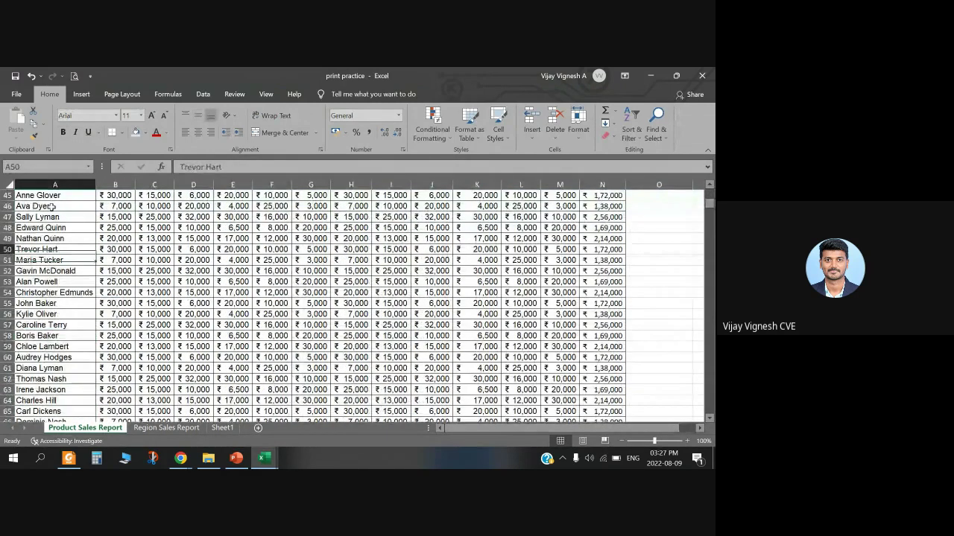
{"action": "key", "text": "ctrl+Home"}
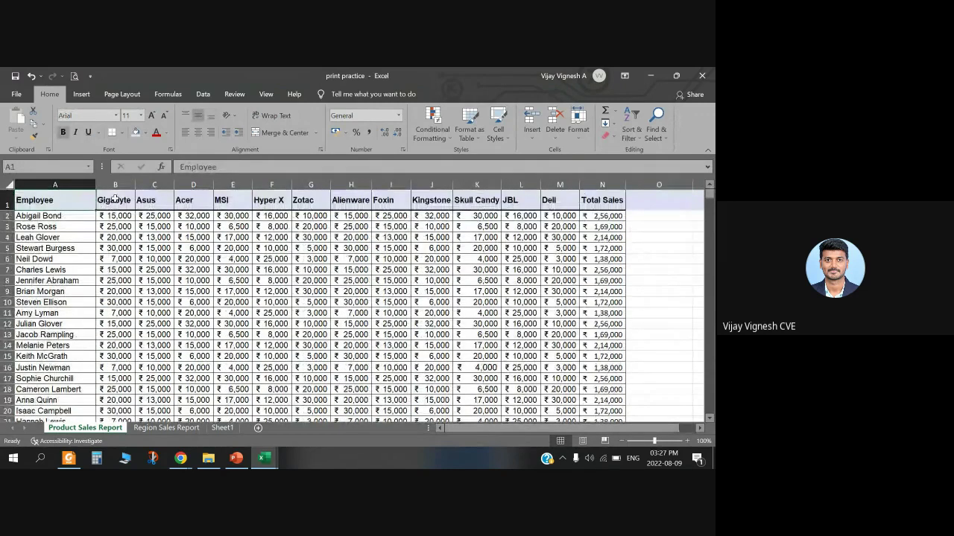
{"action": "left_click", "coordinate": [236, 458]}
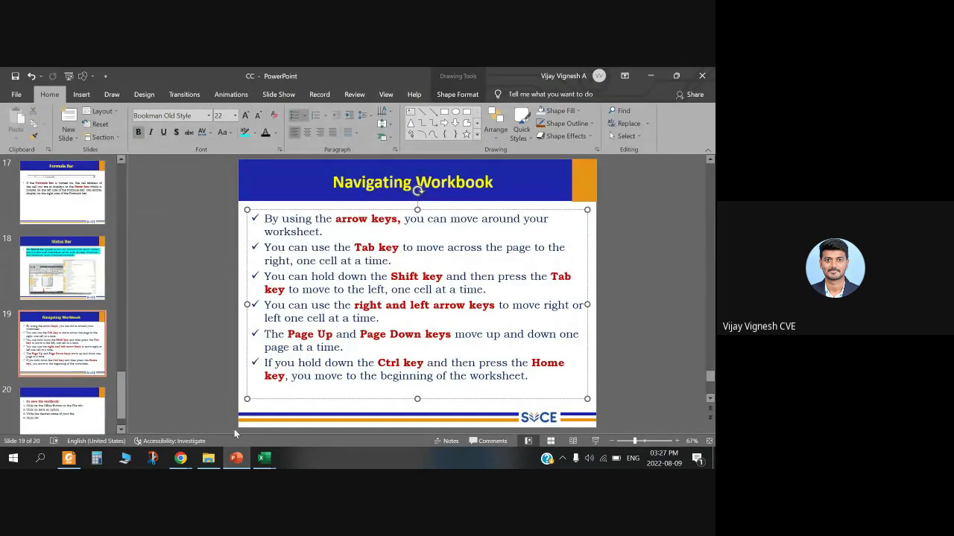
{"action": "left_click", "coordinate": [236, 458]}
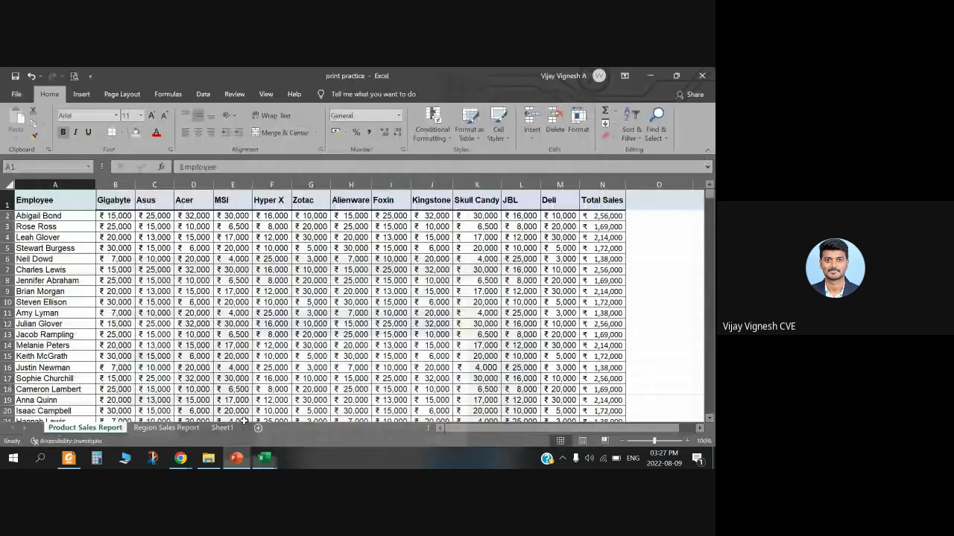
{"action": "left_click", "coordinate": [40, 216]}
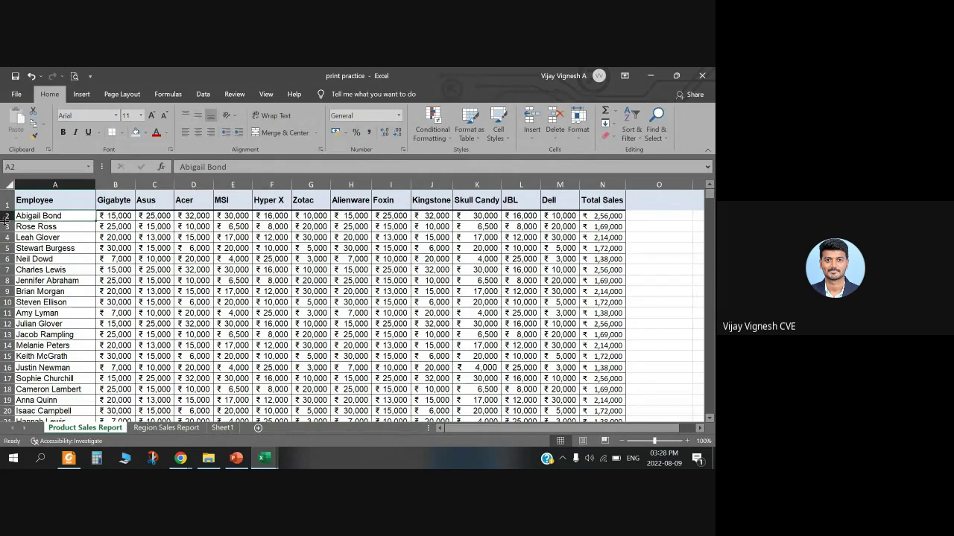
{"action": "left_click", "coordinate": [41, 228]}
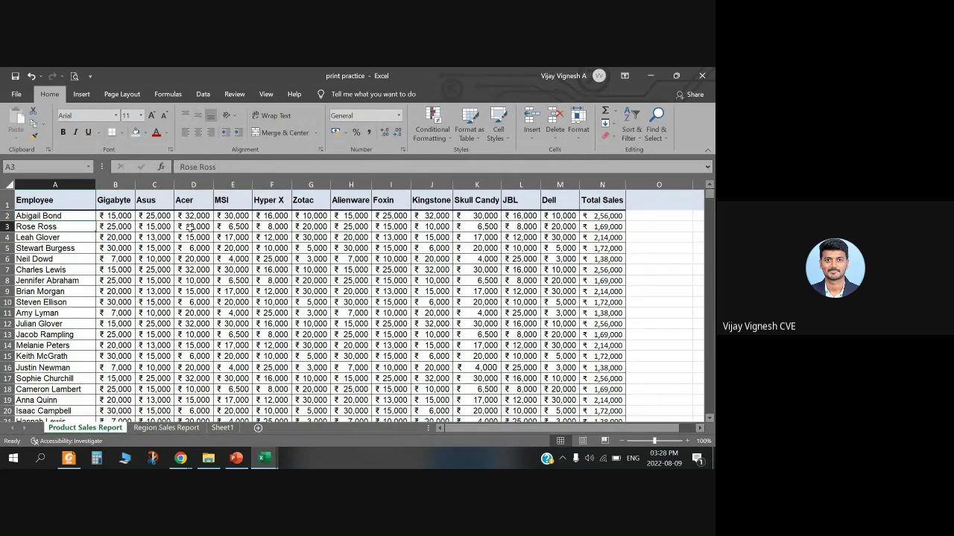
{"action": "key", "text": "Right"}
{"action": "key", "text": "Right"}
{"action": "key", "text": "Right"}
{"action": "key", "text": "Right"}
{"action": "key", "text": "Right"}
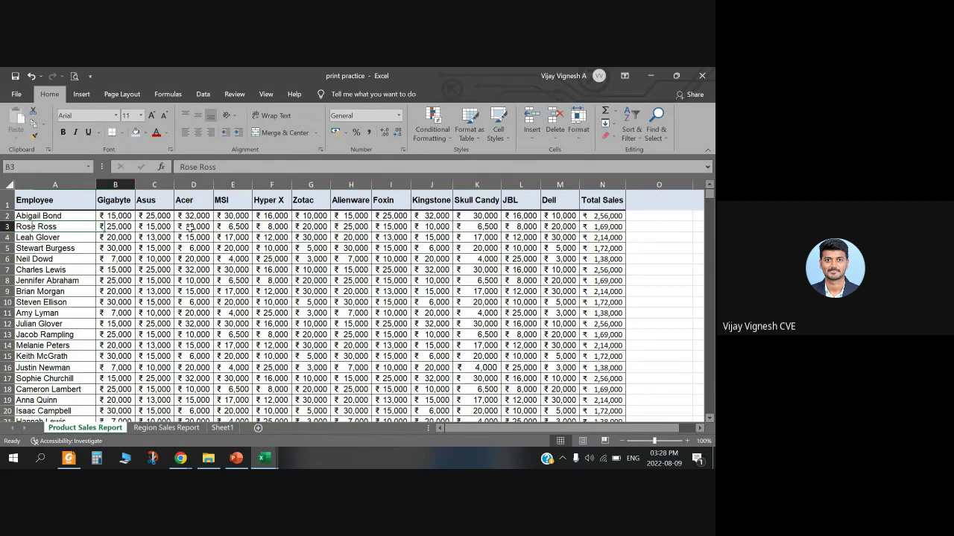
{"action": "key", "text": "Right"}
{"action": "key", "text": "Right"}
{"action": "key", "text": "Right"}
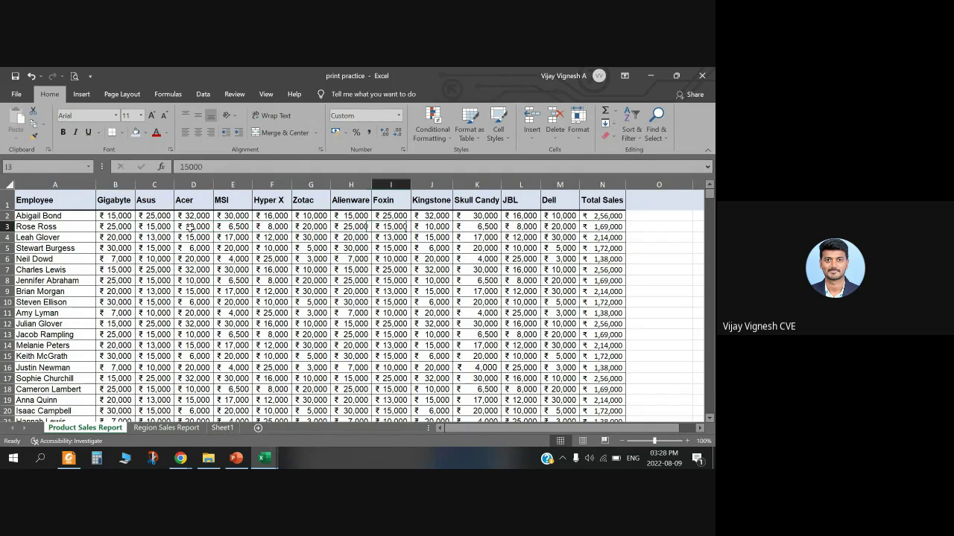
{"action": "key", "text": "Right"}
{"action": "key", "text": "Right"}
{"action": "key", "text": "Right"}
{"action": "key", "text": "Right"}
{"action": "key", "text": "Right"}
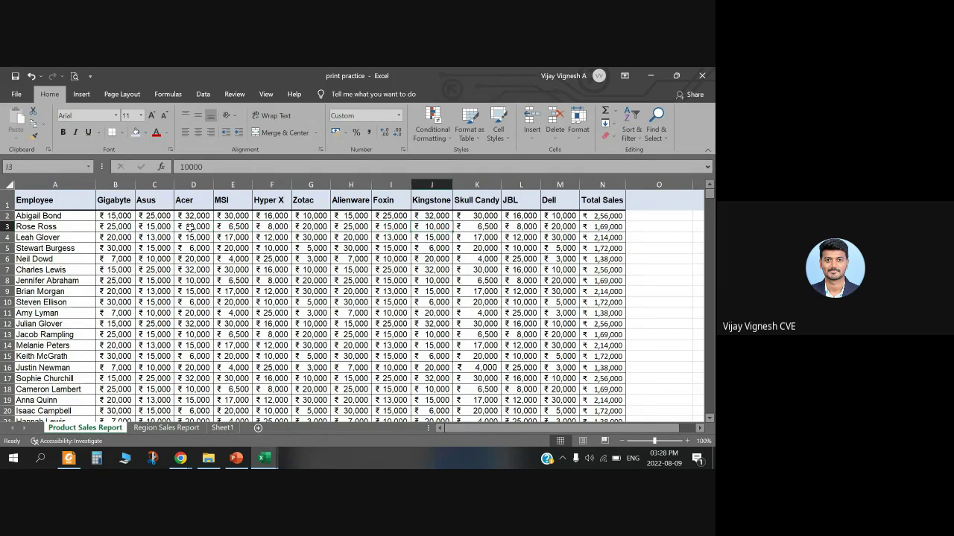
{"action": "key", "text": "Right"}
{"action": "key", "text": "Right"}
{"action": "key", "text": "Right"}
{"action": "key", "text": "Right"}
{"action": "key", "text": "Right"}
{"action": "key", "text": "Right"}
{"action": "key", "text": "Right"}
{"action": "key", "text": "Right"}
{"action": "key", "text": "Right"}
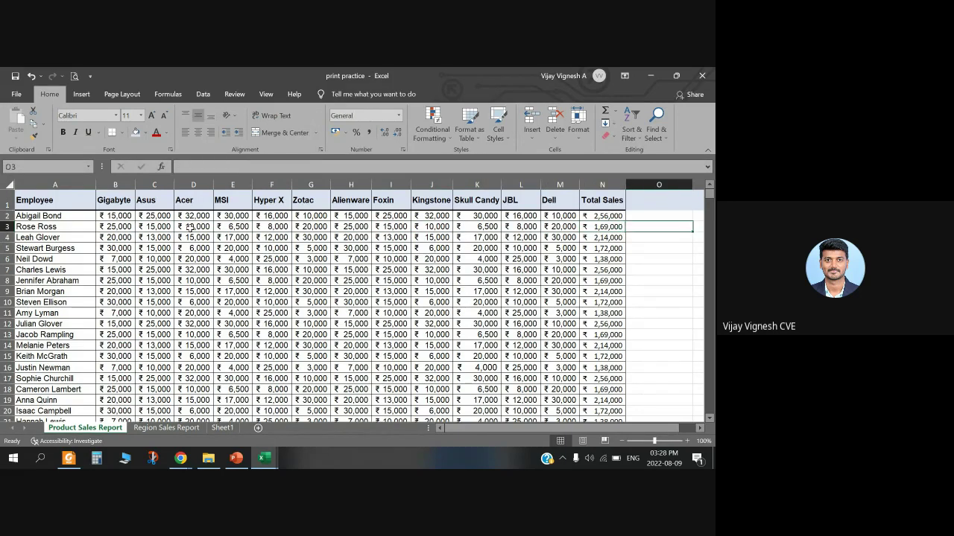
{"action": "key", "text": "Right"}
{"action": "key", "text": "Right"}
{"action": "key", "text": "Right"}
{"action": "key", "text": "Right"}
{"action": "key", "text": "Right"}
{"action": "key", "text": "Right"}
{"action": "key", "text": "Right"}
{"action": "key", "text": "Right"}
{"action": "key", "text": "Right"}
{"action": "key", "text": "Right"}
{"action": "key", "text": "Right"}
{"action": "key", "text": "Right"}
{"action": "key", "text": "Right"}
{"action": "key", "text": "Right"}
{"action": "key", "text": "Right"}
{"action": "key", "text": "Right"}
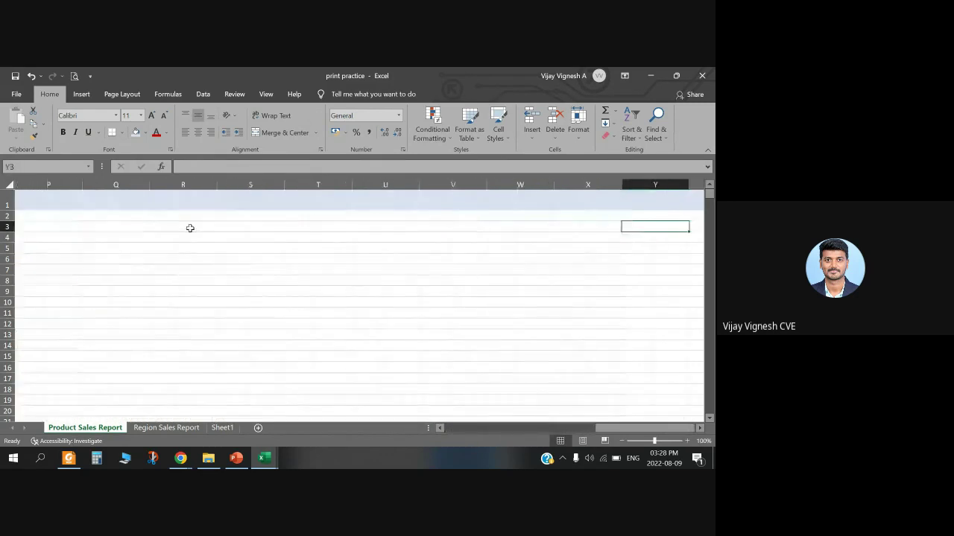
{"action": "key", "text": "Left"}
{"action": "key", "text": "Left"}
{"action": "key", "text": "Left"}
{"action": "key", "text": "Left"}
{"action": "key", "text": "Left"}
{"action": "key", "text": "Left"}
{"action": "key", "text": "Left"}
{"action": "key", "text": "Left"}
{"action": "key", "text": "Left"}
{"action": "key", "text": "Left"}
{"action": "key", "text": "Left"}
{"action": "key", "text": "Left"}
{"action": "key", "text": "Left"}
{"action": "key", "text": "Left"}
{"action": "key", "text": "Left"}
{"action": "key", "text": "Left"}
{"action": "key", "text": "Left"}
{"action": "key", "text": "Left"}
{"action": "key", "text": "Left"}
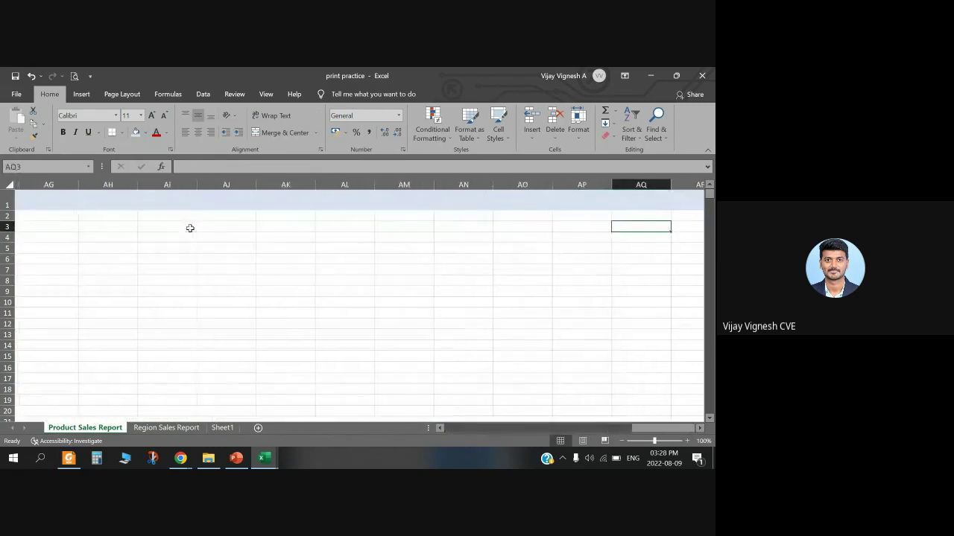
{"action": "key", "text": "Left"}
{"action": "key", "text": "Left"}
{"action": "key", "text": "Left"}
{"action": "key", "text": "Left"}
{"action": "key", "text": "Left"}
{"action": "key", "text": "Left"}
{"action": "key", "text": "Left"}
{"action": "key", "text": "Left"}
{"action": "key", "text": "Left"}
{"action": "key", "text": "Left"}
{"action": "key", "text": "Left"}
{"action": "key", "text": "Left"}
{"action": "key", "text": "Left"}
{"action": "key", "text": "Left"}
{"action": "key", "text": "Left"}
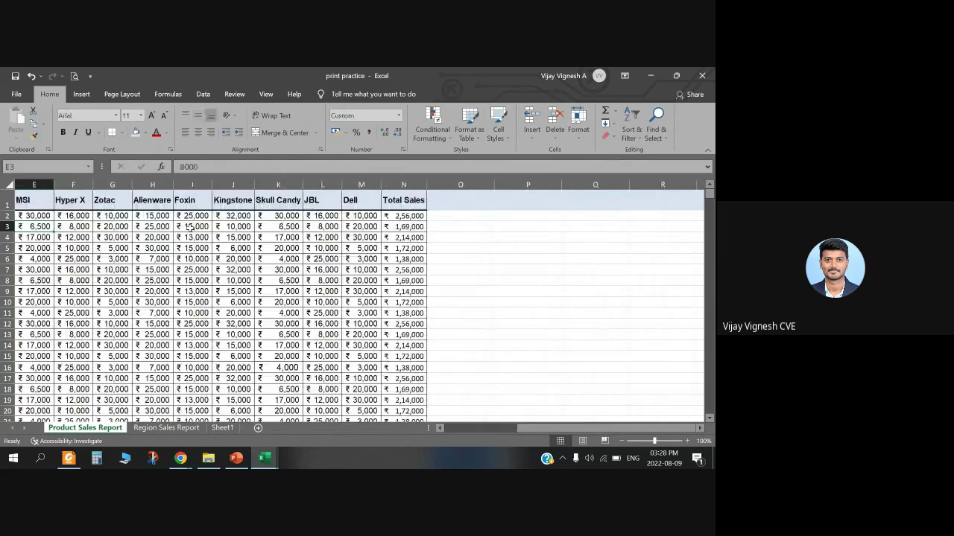
{"action": "key", "text": "Left"}
{"action": "key", "text": "Left"}
{"action": "key", "text": "Left"}
{"action": "key", "text": "Left"}
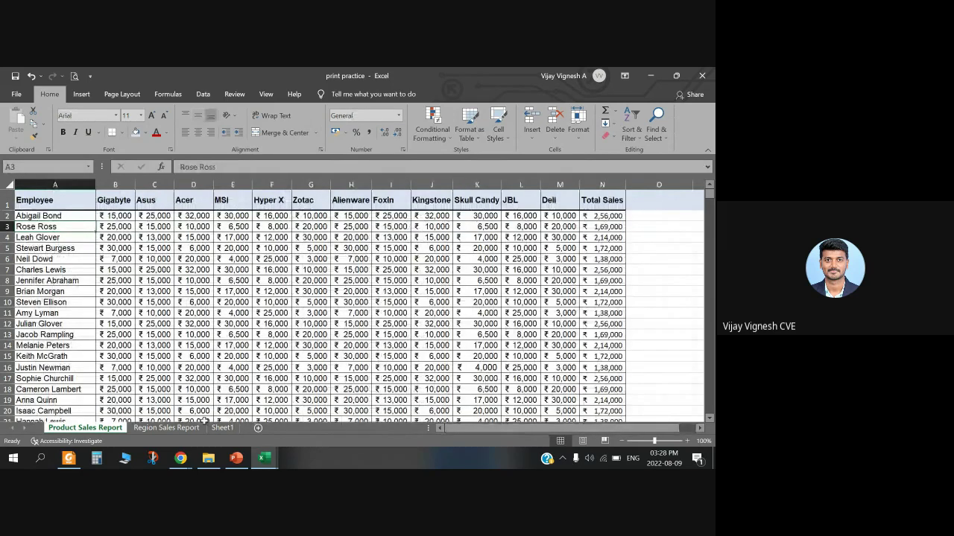
{"action": "mouse_move", "coordinate": [232, 459]}
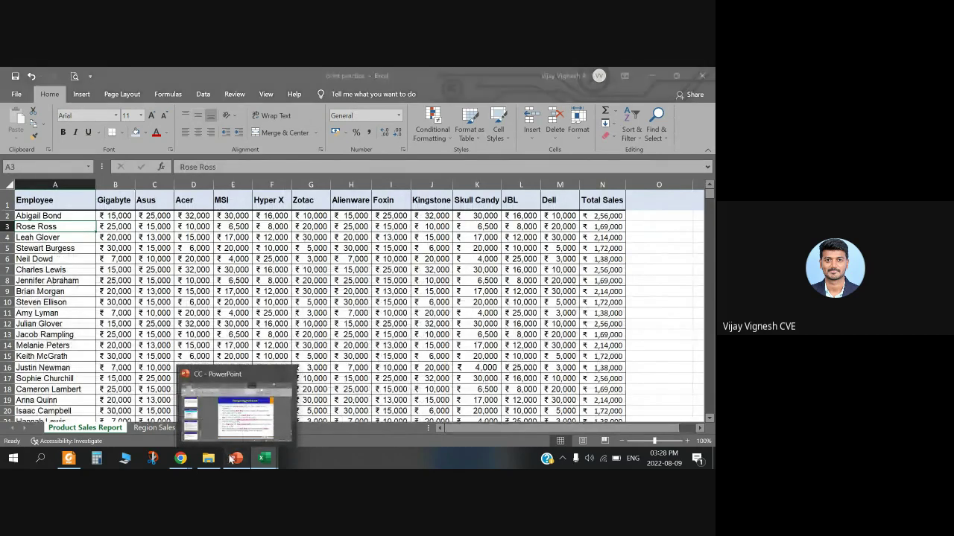
Step: Highlight the 16383 columns and 1048576 rows figures on the Introduction slide, then switch to Book5
{"action": "left_click", "coordinate": [232, 459]}
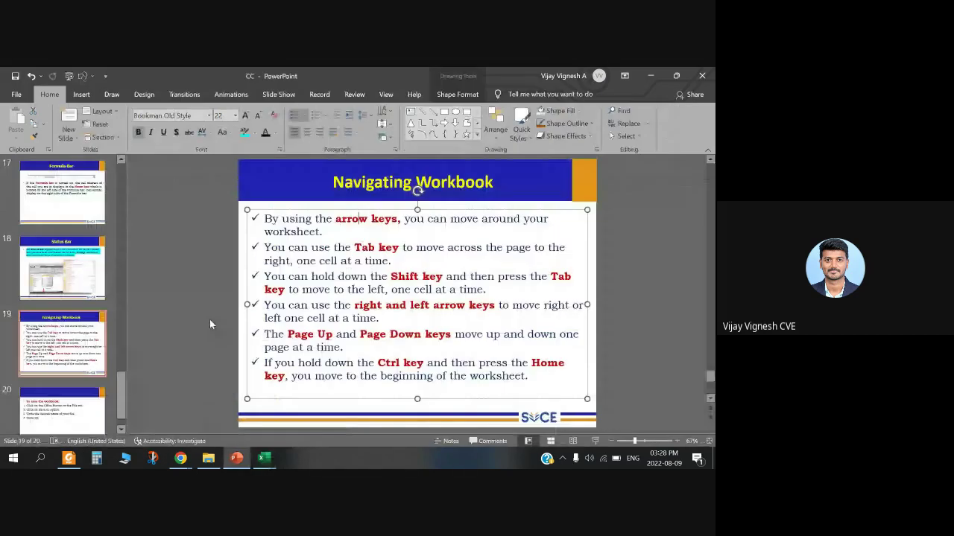
{"action": "scroll", "coordinate": [67, 298], "scroll_direction": "up", "scroll_amount": 15}
{"action": "left_click", "coordinate": [63, 347]}
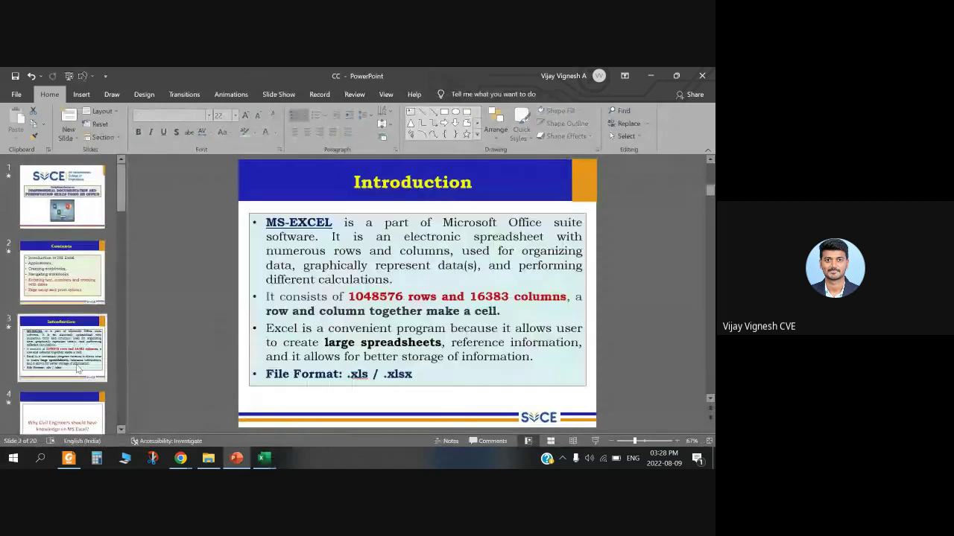
{"action": "left_click_drag", "start_coordinate": [500, 297], "coordinate": [469, 297]}
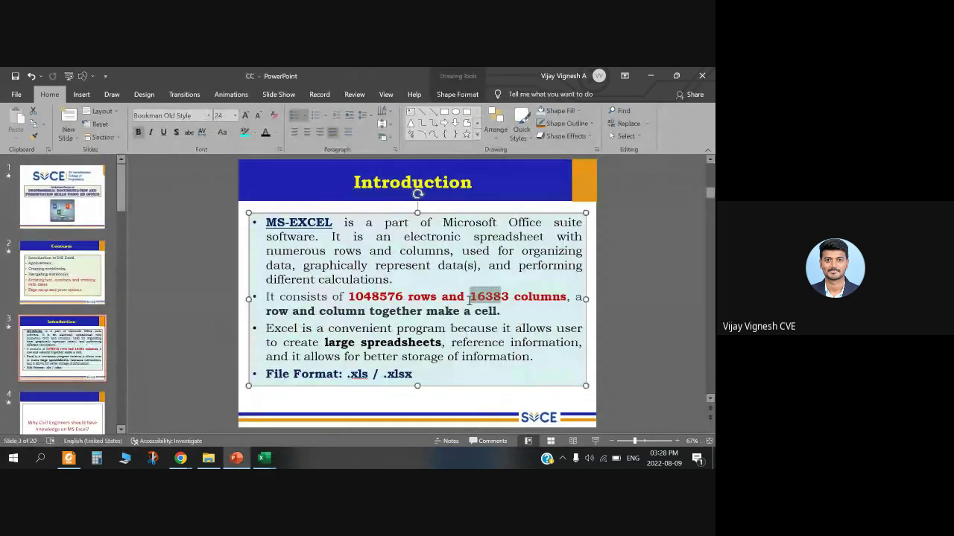
{"action": "left_click_drag", "start_coordinate": [350, 296], "coordinate": [403, 296]}
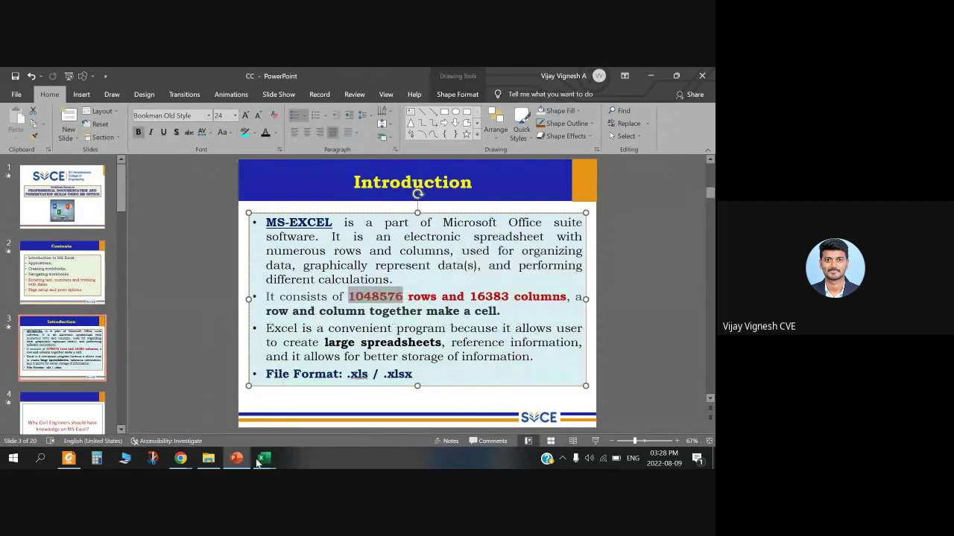
{"action": "left_click", "coordinate": [263, 458]}
{"action": "left_click", "coordinate": [445, 409]}
Step: Arrow from A2 toward column CY and back on Book5's Sheet6, then return to print practice
{"action": "left_click", "coordinate": [8, 266]}
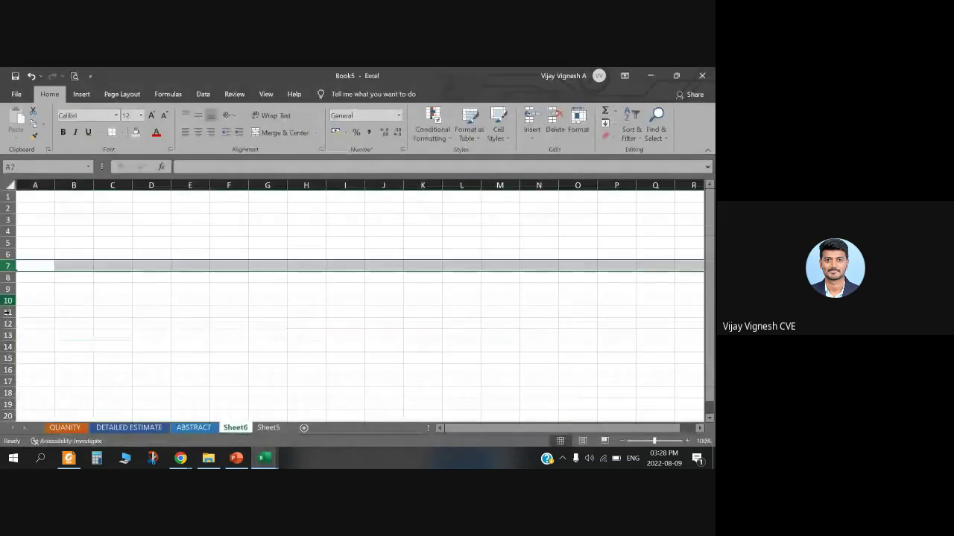
{"action": "left_click", "coordinate": [40, 207]}
{"action": "key", "text": "Right"}
{"action": "key", "text": "Right"}
{"action": "key", "text": "Right"}
{"action": "key", "text": "Right"}
{"action": "key", "text": "Right"}
{"action": "key", "text": "Right"}
{"action": "key", "text": "Right"}
{"action": "key", "text": "Right"}
{"action": "key", "text": "Right"}
{"action": "key", "text": "Right"}
{"action": "key", "text": "Right"}
{"action": "key", "text": "Right"}
{"action": "key", "text": "Right"}
{"action": "key", "text": "Right"}
{"action": "key", "text": "Right"}
{"action": "key", "text": "Right"}
{"action": "key", "text": "Right"}
{"action": "key", "text": "Right"}
{"action": "key", "text": "Right"}
{"action": "key", "text": "Right"}
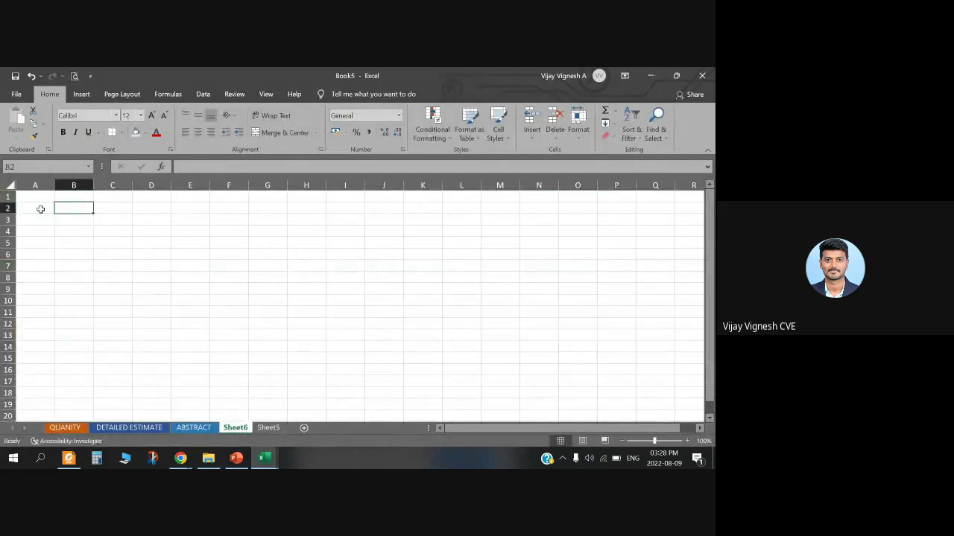
{"action": "key", "text": "Right"}
{"action": "key", "text": "Right"}
{"action": "key", "text": "Right"}
{"action": "key", "text": "Right"}
{"action": "key", "text": "Right"}
{"action": "key", "text": "Right"}
{"action": "key", "text": "Right"}
{"action": "key", "text": "Right"}
{"action": "key", "text": "Right"}
{"action": "key", "text": "Right"}
{"action": "key", "text": "Right"}
{"action": "key", "text": "Right"}
{"action": "key", "text": "Right"}
{"action": "key", "text": "Right"}
{"action": "key", "text": "Right"}
{"action": "key", "text": "Right"}
{"action": "key", "text": "Right"}
{"action": "key", "text": "Right"}
{"action": "key", "text": "Right"}
{"action": "key", "text": "Right"}
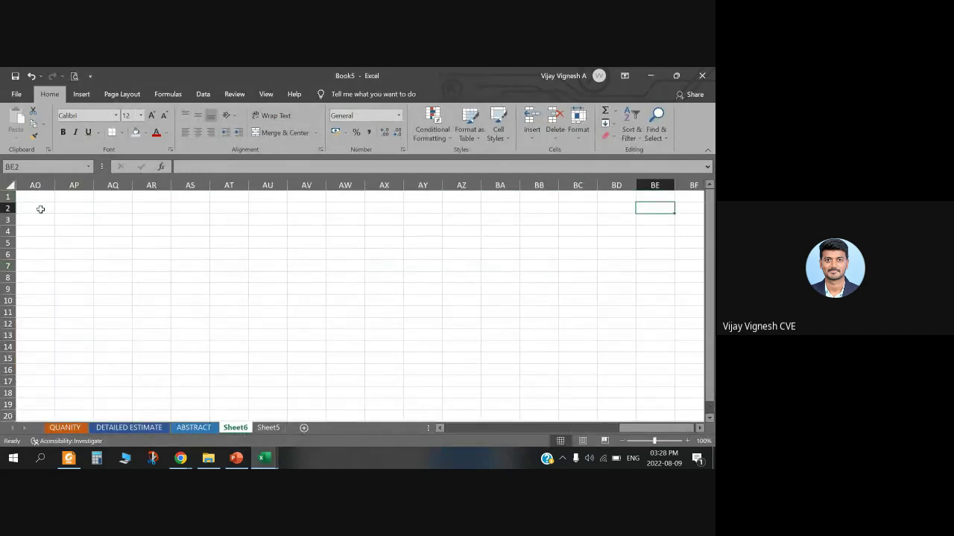
{"action": "key", "text": "Right"}
{"action": "key", "text": "Right"}
{"action": "key", "text": "Right"}
{"action": "key", "text": "Right"}
{"action": "key", "text": "Right"}
{"action": "key", "text": "Right"}
{"action": "key", "text": "Right"}
{"action": "key", "text": "Right"}
{"action": "key", "text": "Right"}
{"action": "key", "text": "Right"}
{"action": "key", "text": "Right"}
{"action": "key", "text": "Right"}
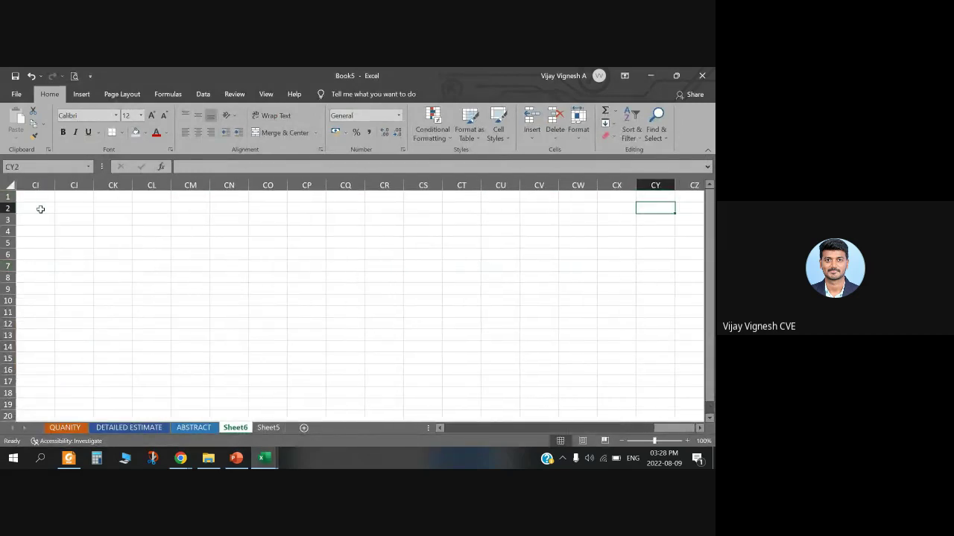
{"action": "key", "text": "Left"}
{"action": "key", "text": "Left"}
{"action": "key", "text": "Left"}
{"action": "key", "text": "Left"}
{"action": "key", "text": "Left"}
{"action": "key", "text": "Left"}
{"action": "key", "text": "Left"}
{"action": "key", "text": "Left"}
{"action": "key", "text": "Left"}
{"action": "key", "text": "Left"}
{"action": "key", "text": "Left"}
{"action": "key", "text": "Left"}
{"action": "key", "text": "Left"}
{"action": "key", "text": "Left"}
{"action": "key", "text": "Left"}
{"action": "key", "text": "Left"}
{"action": "key", "text": "Left"}
{"action": "key", "text": "Left"}
{"action": "key", "text": "Left"}
{"action": "key", "text": "Left"}
{"action": "key", "text": "Left"}
{"action": "key", "text": "Left"}
{"action": "key", "text": "Left"}
{"action": "key", "text": "Left"}
{"action": "key", "text": "Left"}
{"action": "key", "text": "Left"}
{"action": "key", "text": "Left"}
{"action": "key", "text": "Left"}
{"action": "key", "text": "Left"}
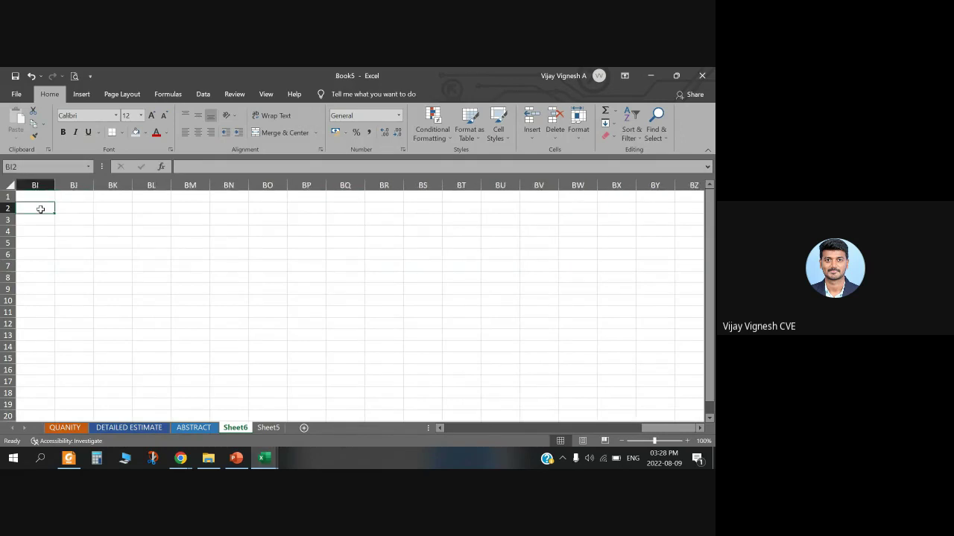
{"action": "key", "text": "Left"}
{"action": "key", "text": "Left"}
{"action": "key", "text": "Left"}
{"action": "key", "text": "Left"}
{"action": "key", "text": "Left"}
{"action": "key", "text": "Left"}
{"action": "key", "text": "Left"}
{"action": "key", "text": "Left"}
{"action": "key", "text": "Left"}
{"action": "key", "text": "Left"}
{"action": "key", "text": "Left"}
{"action": "key", "text": "Left"}
{"action": "key", "text": "Left"}
{"action": "key", "text": "Left"}
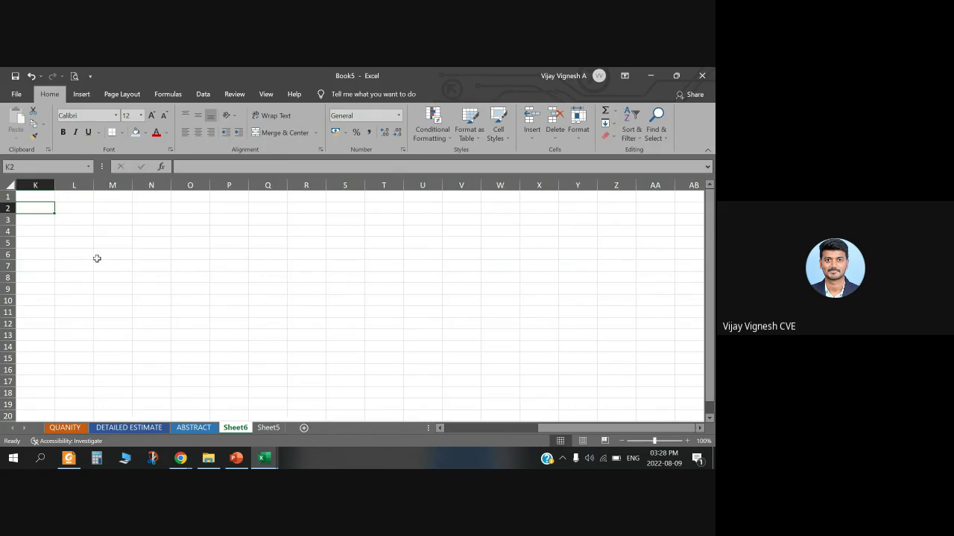
{"action": "key", "text": "Left"}
{"action": "key", "text": "Left"}
{"action": "key", "text": "Left"}
{"action": "key", "text": "Left"}
{"action": "key", "text": "Left"}
{"action": "key", "text": "Left"}
{"action": "key", "text": "Left"}
{"action": "key", "text": "Left"}
{"action": "key", "text": "Left"}
{"action": "key", "text": "Left"}
{"action": "key", "text": "Left"}
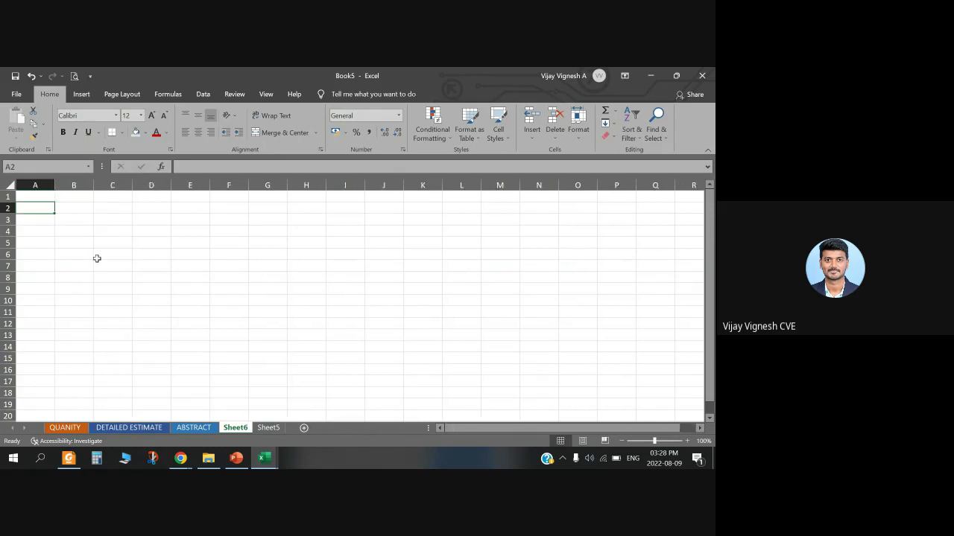
{"action": "left_click", "coordinate": [269, 458]}
{"action": "left_click", "coordinate": [347, 412]}
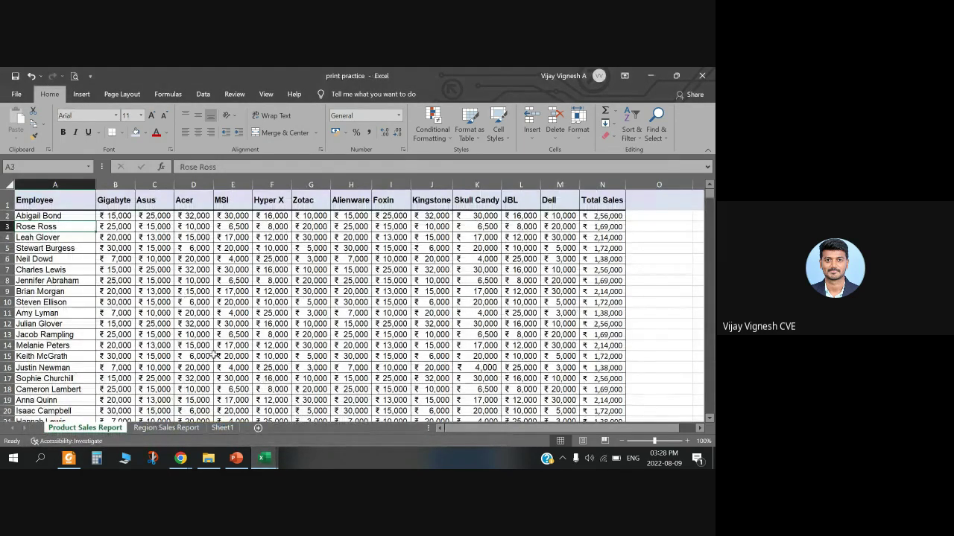
{"action": "left_click", "coordinate": [611, 201]}
{"action": "key", "text": "Right"}
{"action": "key", "text": "Right"}
{"action": "key", "text": "Right"}
{"action": "key", "text": "Right"}
{"action": "key", "text": "Right"}
{"action": "key", "text": "Right"}
{"action": "key", "text": "Right"}
{"action": "key", "text": "Right"}
{"action": "key", "text": "Right"}
{"action": "key", "text": "Right"}
{"action": "key", "text": "Right"}
{"action": "key", "text": "Right"}
{"action": "key", "text": "Right"}
{"action": "key", "text": "Right"}
{"action": "key", "text": "Right"}
{"action": "key", "text": "Right"}
{"action": "key", "text": "Right"}
{"action": "key", "text": "Right"}
{"action": "key", "text": "Right"}
{"action": "key", "text": "Right"}
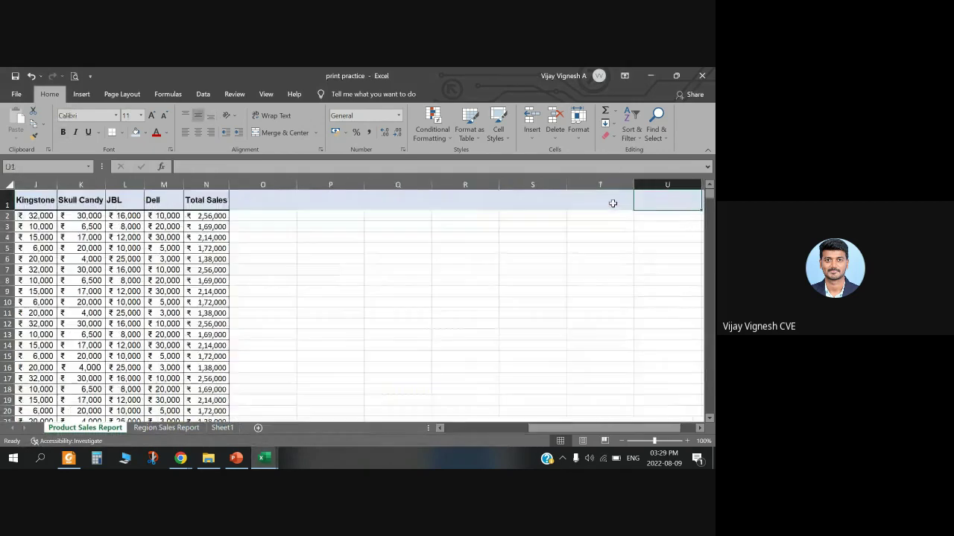
{"action": "key", "text": "Right"}
{"action": "key", "text": "Right"}
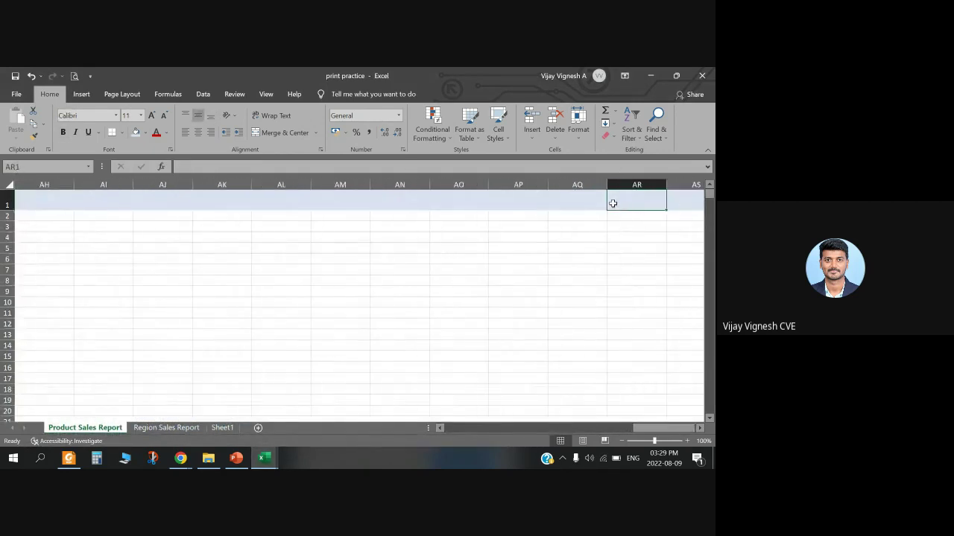
{"action": "key", "text": "Left"}
{"action": "key", "text": "Left"}
{"action": "key", "text": "Left"}
{"action": "key", "text": "Left"}
{"action": "key", "text": "Left"}
{"action": "key", "text": "Left"}
{"action": "key", "text": "Left"}
{"action": "key", "text": "Left"}
{"action": "key", "text": "Left"}
{"action": "key", "text": "Left"}
{"action": "key", "text": "Left"}
{"action": "key", "text": "Left"}
{"action": "key", "text": "Left"}
{"action": "key", "text": "Left"}
{"action": "key", "text": "Left"}
{"action": "key", "text": "Left"}
{"action": "key", "text": "Left"}
{"action": "key", "text": "Left"}
{"action": "key", "text": "Left"}
{"action": "key", "text": "Left"}
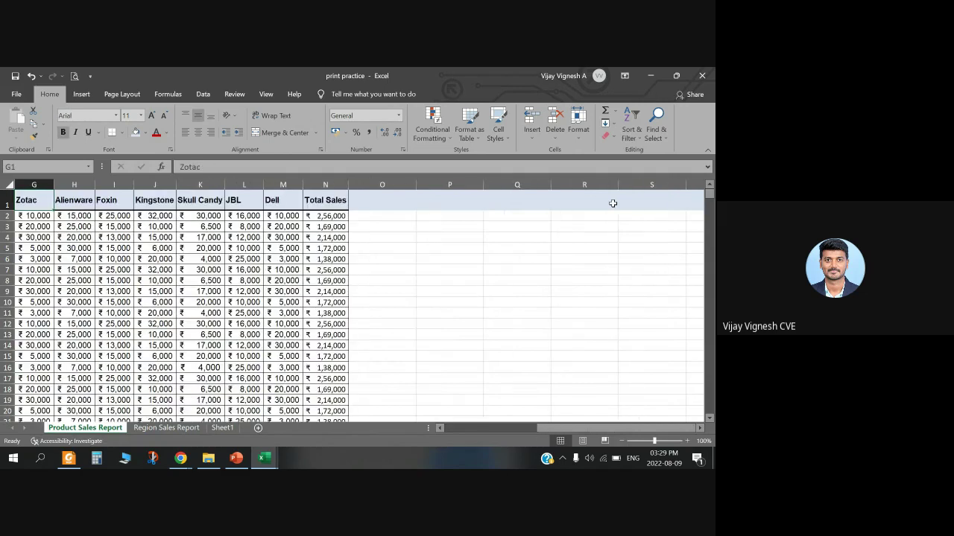
{"action": "key", "text": "Left"}
{"action": "key", "text": "Left"}
{"action": "key", "text": "Left"}
{"action": "key", "text": "Left"}
{"action": "key", "text": "Left"}
{"action": "key", "text": "Left"}
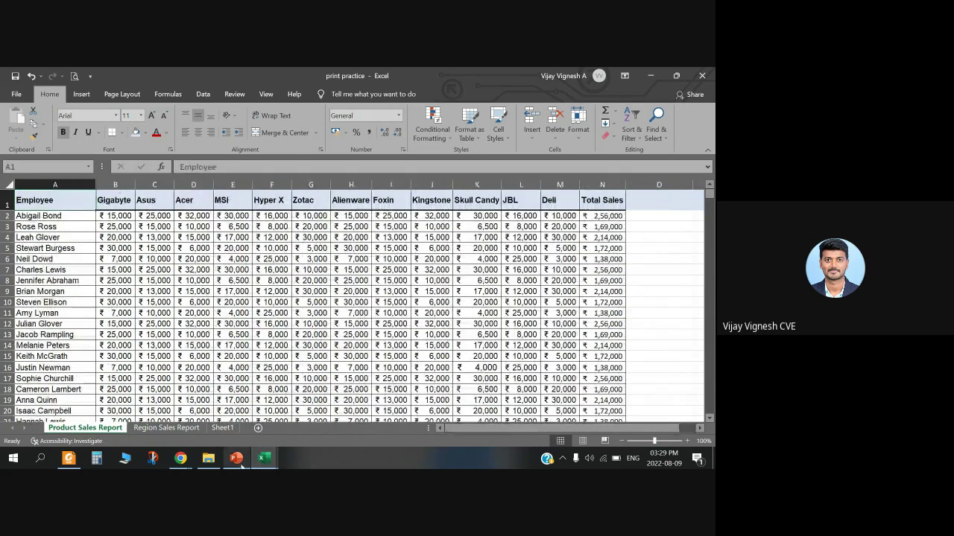
{"action": "left_click", "coordinate": [236, 457]}
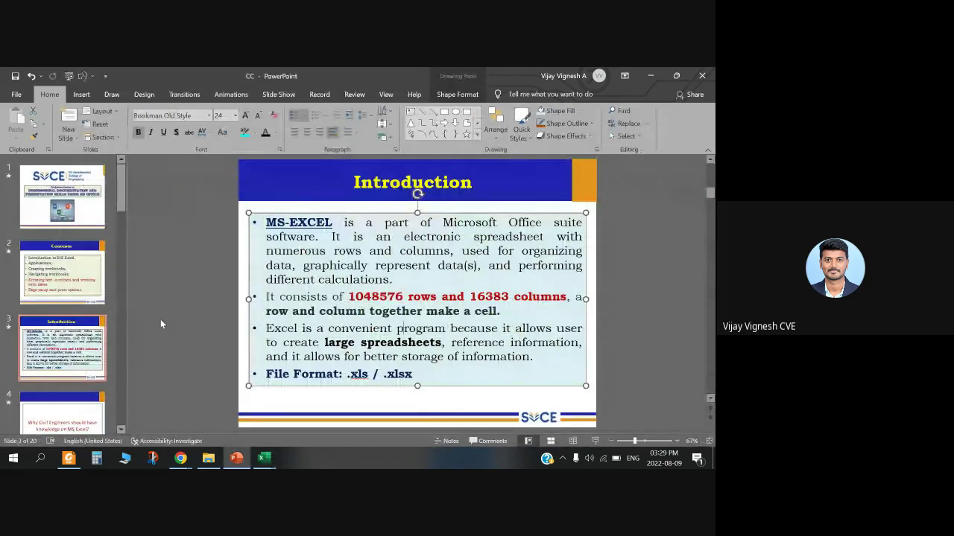
Step: Scroll the slides down to slide 19, Navigating Workbook, then bring back the print practice workbook
{"action": "left_click", "coordinate": [119, 345]}
{"action": "scroll", "coordinate": [144, 345], "scroll_direction": "down", "scroll_amount": 12}
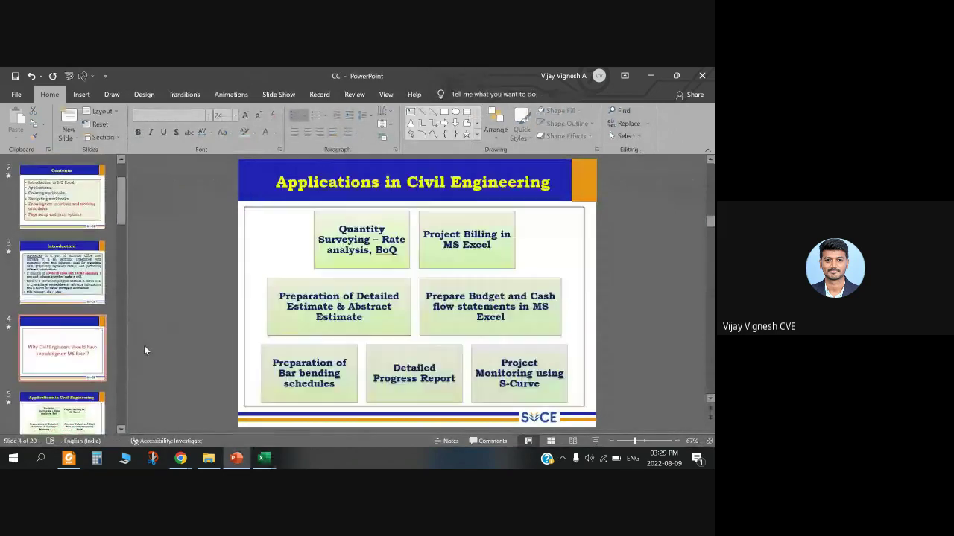
{"action": "scroll", "coordinate": [144, 345], "scroll_direction": "down", "scroll_amount": 4}
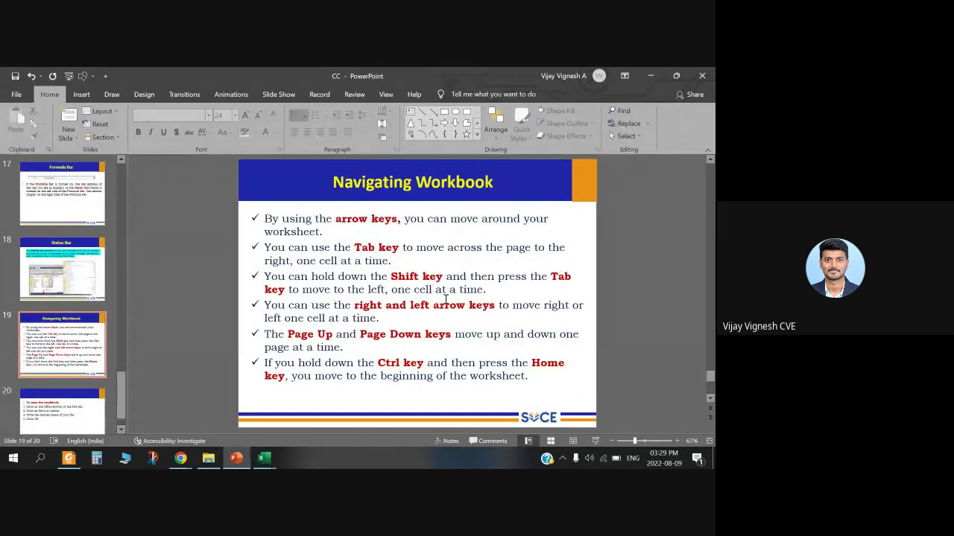
{"action": "mouse_move", "coordinate": [264, 458]}
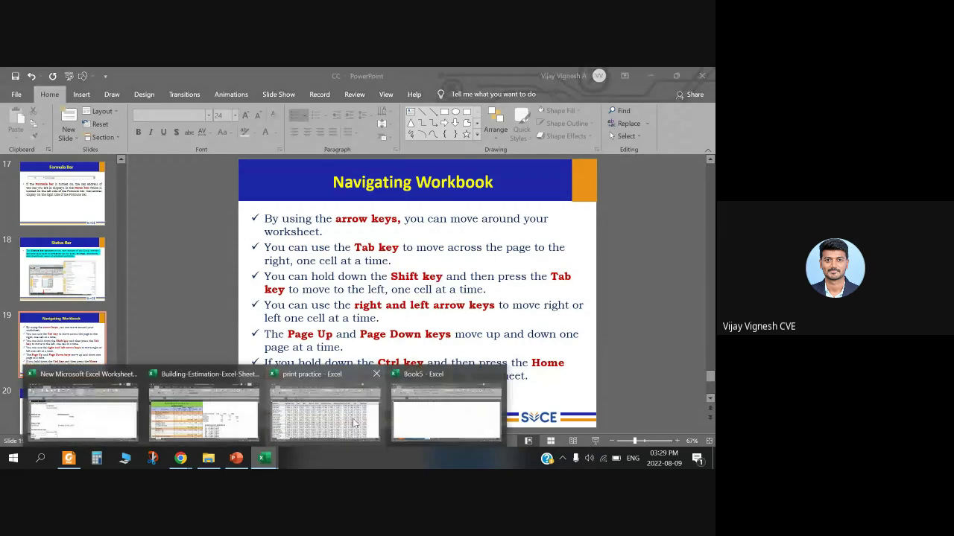
{"action": "left_click", "coordinate": [356, 418]}
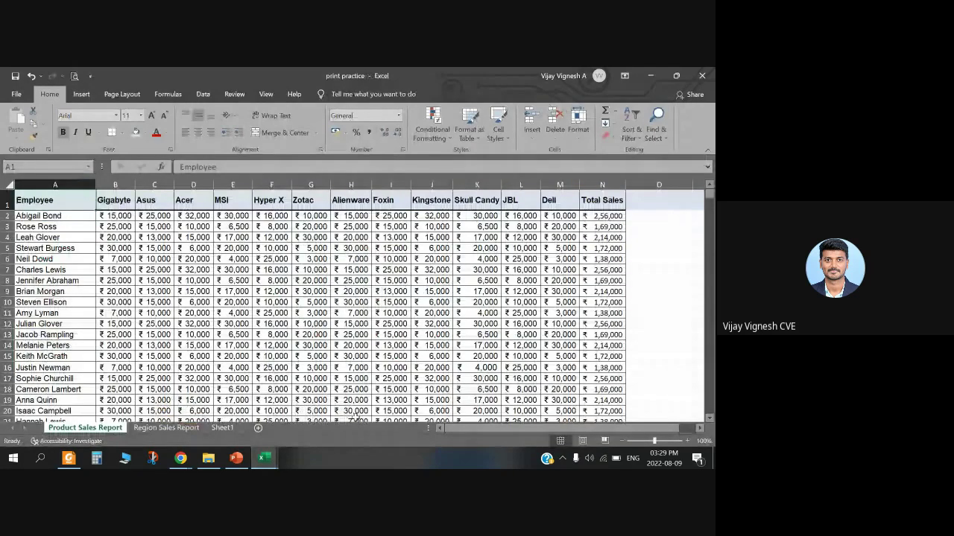
{"action": "left_click", "coordinate": [609, 249]}
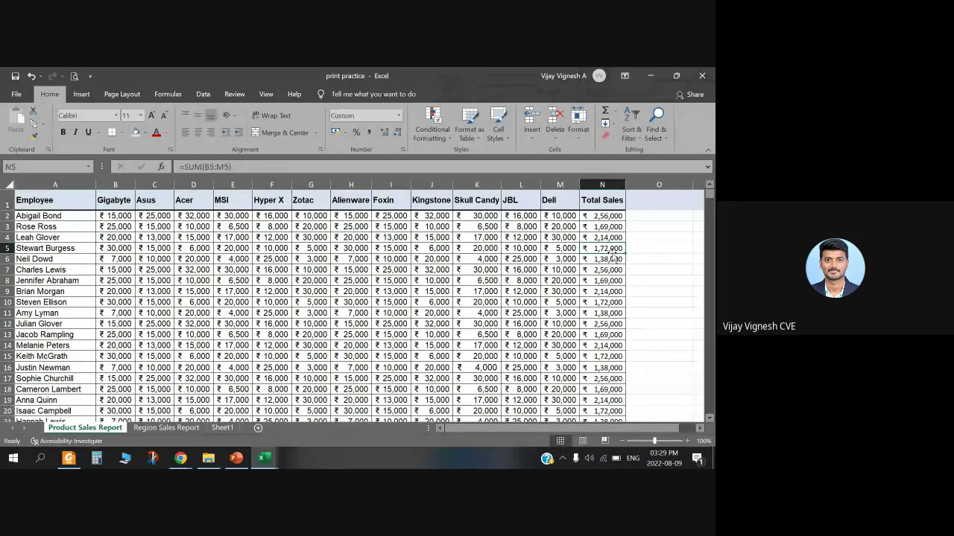
{"action": "key", "text": "Left"}
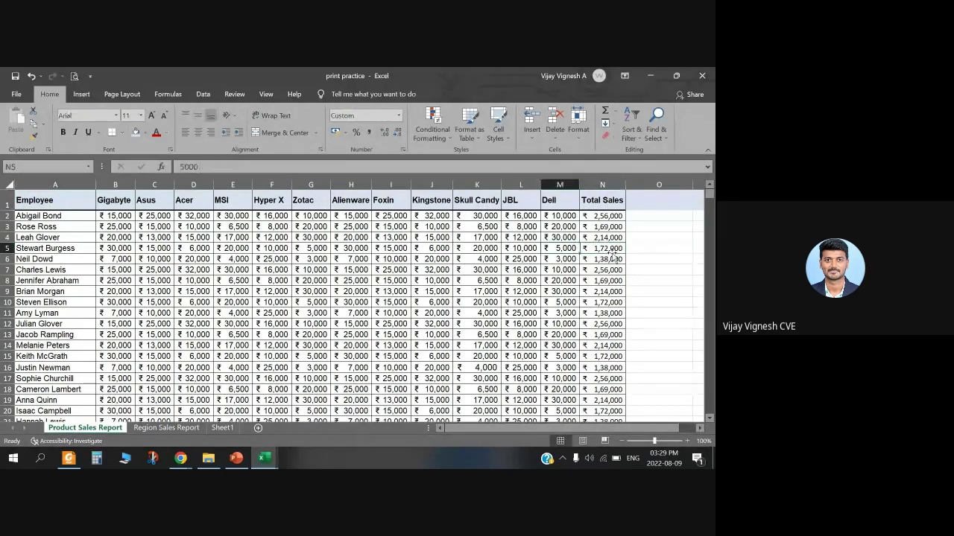
{"action": "key", "text": "Left"}
{"action": "key", "text": "Left"}
{"action": "key", "text": "Left"}
{"action": "key", "text": "Left"}
{"action": "key", "text": "Left"}
{"action": "key", "text": "Left"}
{"action": "key", "text": "Left"}
{"action": "key", "text": "Left"}
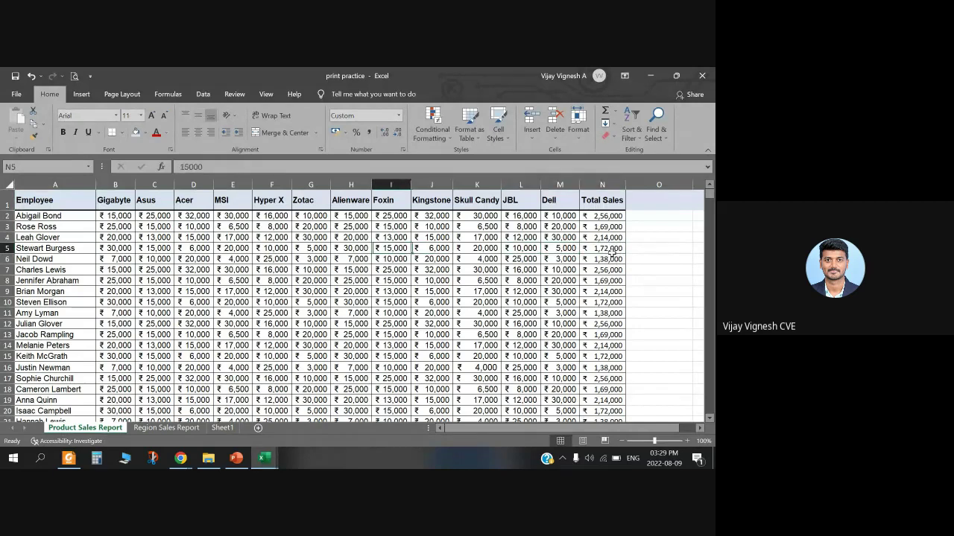
{"action": "key", "text": "Left"}
{"action": "key", "text": "Left"}
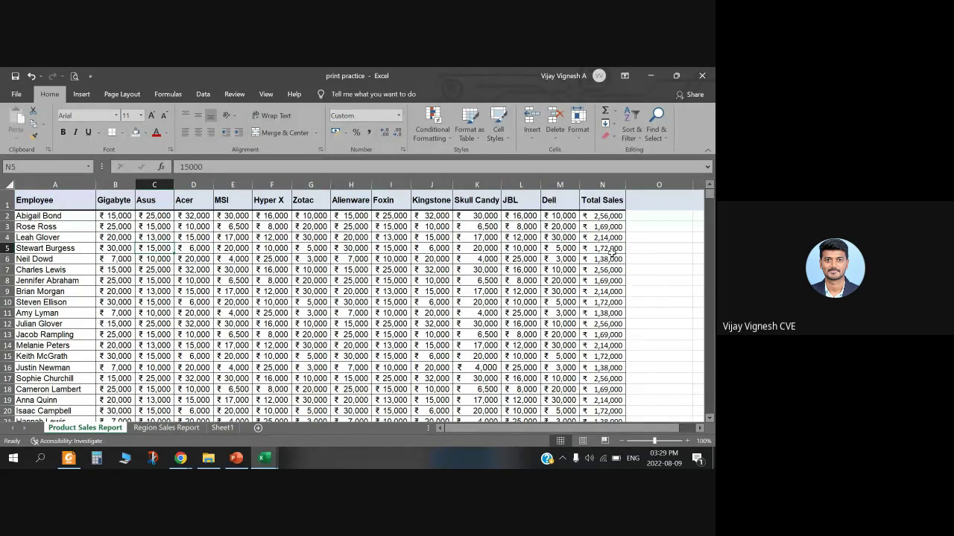
{"action": "key", "text": "Left"}
{"action": "key", "text": "Left"}
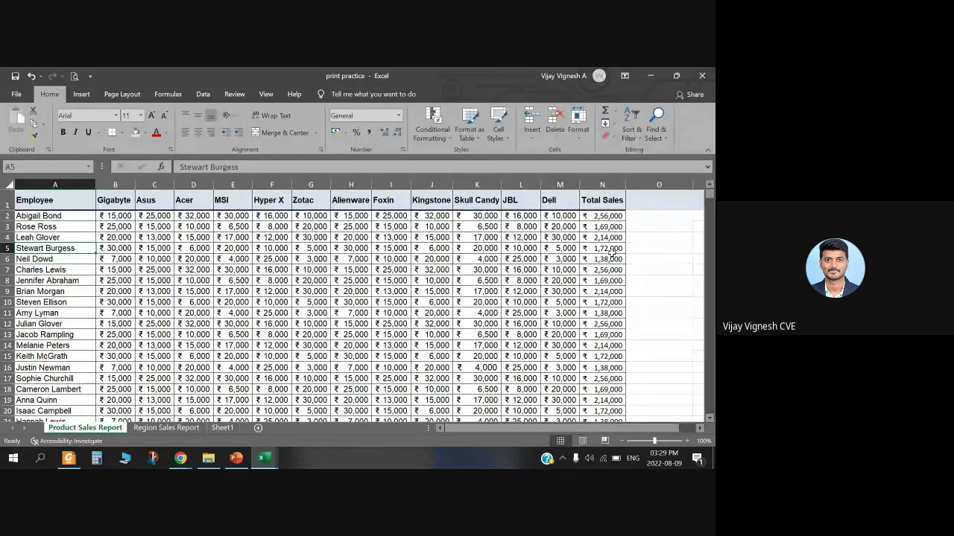
{"action": "key", "text": "Right"}
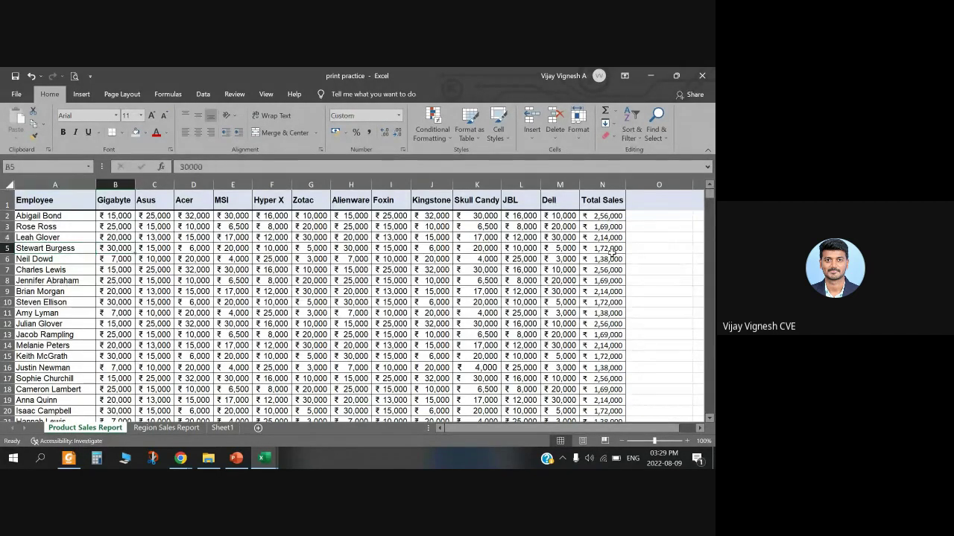
{"action": "key", "text": "Right"}
{"action": "key", "text": "Right"}
{"action": "key", "text": "Right"}
{"action": "key", "text": "Right"}
{"action": "key", "text": "Right"}
{"action": "key", "text": "Right"}
{"action": "key", "text": "Right"}
{"action": "key", "text": "Right"}
{"action": "key", "text": "Right"}
{"action": "key", "text": "Right"}
{"action": "key", "text": "Right"}
{"action": "key", "text": "Right"}
{"action": "key", "text": "Right"}
{"action": "key", "text": "Left"}
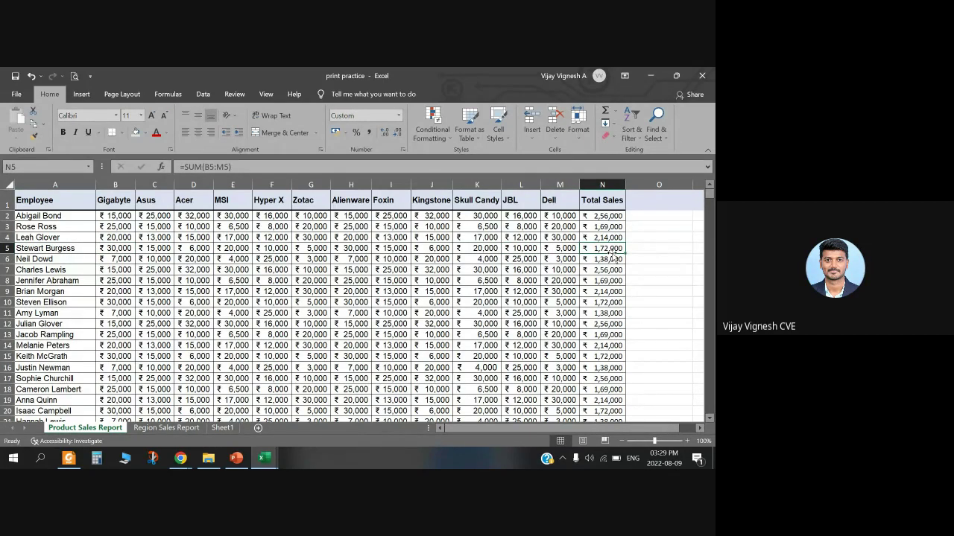
Step: Highlight 'Page Up' on the Navigating Workbook slide, then minimize PowerPoint to reveal Excel
{"action": "left_click", "coordinate": [236, 457]}
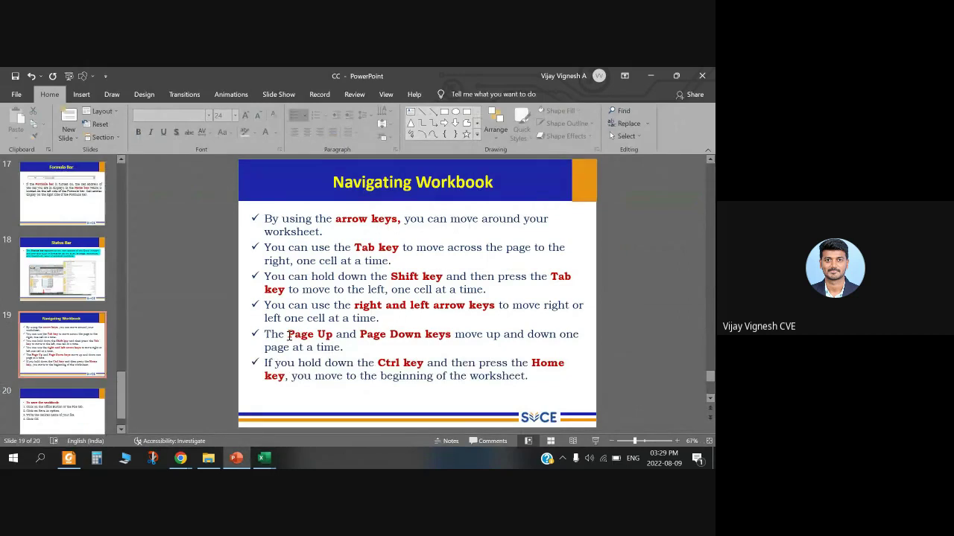
{"action": "left_click_drag", "start_coordinate": [289, 336], "coordinate": [333, 337]}
{"action": "left_click", "coordinate": [377, 363]}
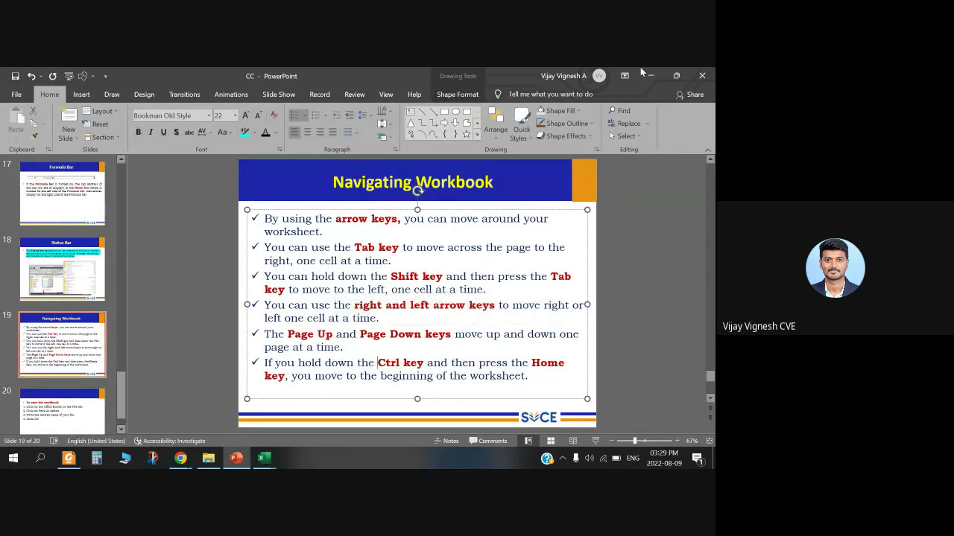
{"action": "left_click", "coordinate": [642, 73]}
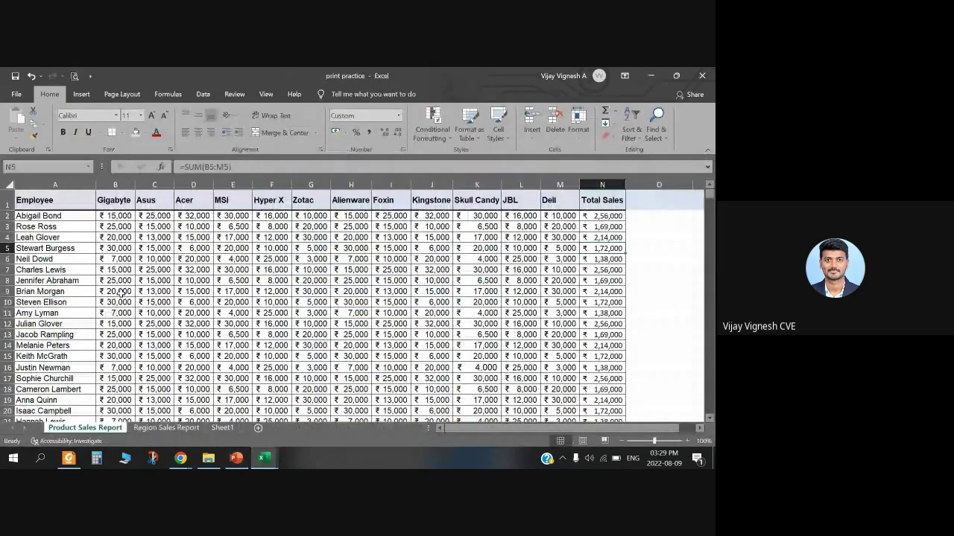
Step: From N101, jump with Home, Page Up and End+Up to the top of the data at A1
{"action": "scroll", "coordinate": [364, 295], "scroll_direction": "down", "scroll_amount": 12}
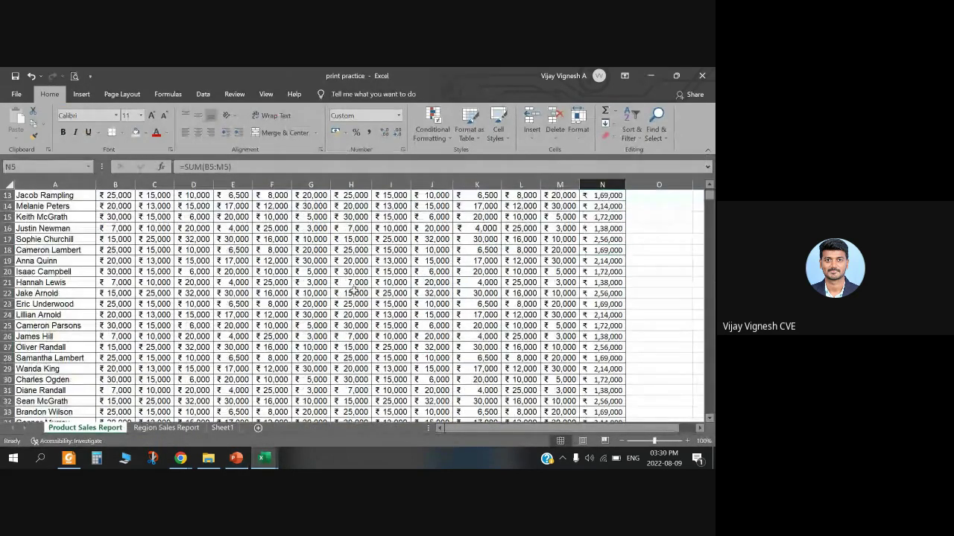
{"action": "scroll", "coordinate": [363, 295], "scroll_direction": "down", "scroll_amount": 17}
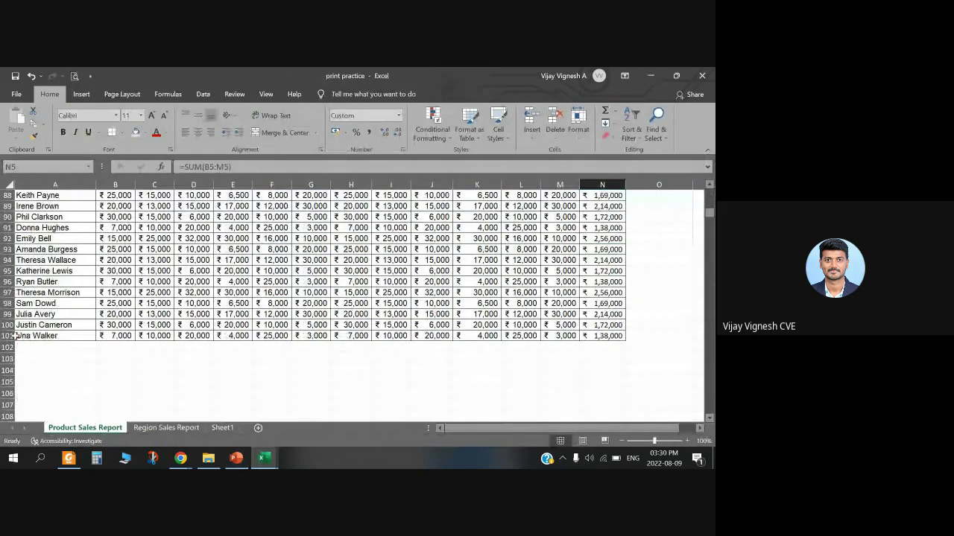
{"action": "left_click", "coordinate": [605, 336]}
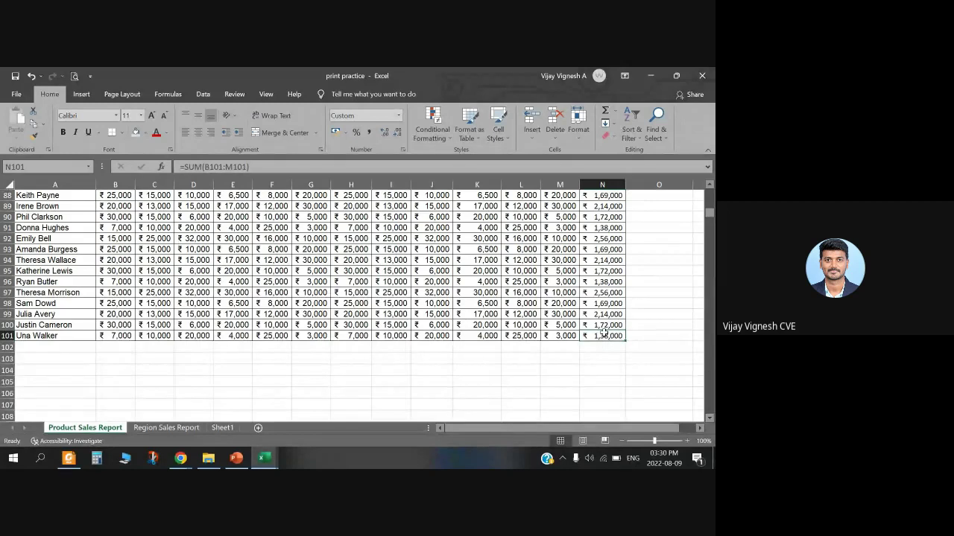
{"action": "key", "text": "Home"}
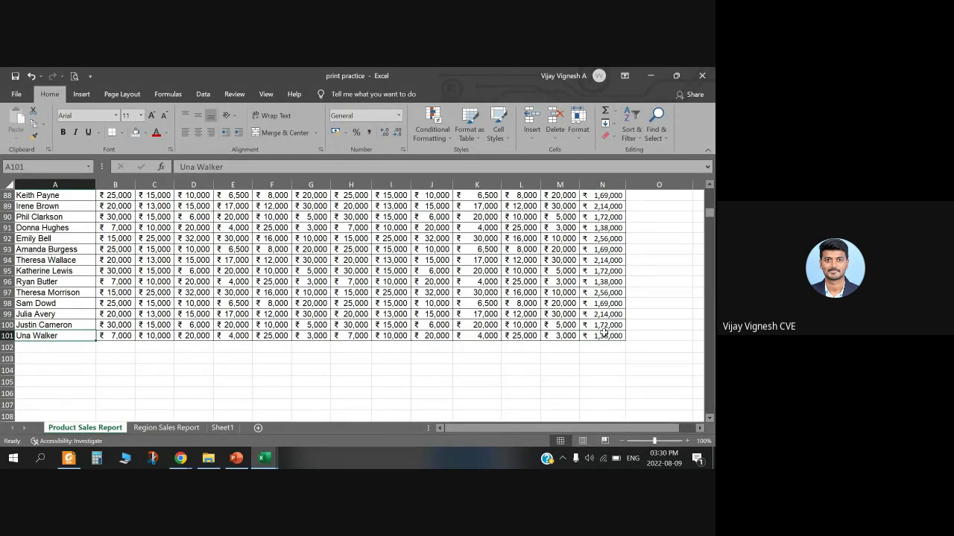
{"action": "key", "text": "Page_Up"}
{"action": "key", "text": "Page_Up"}
{"action": "key", "text": "Page_Up"}
{"action": "key", "text": "Page_Up"}
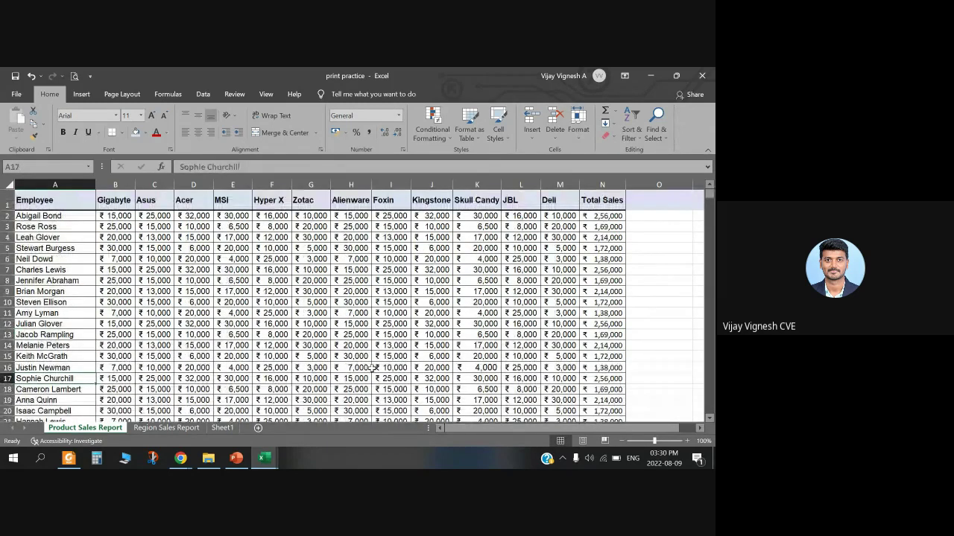
{"action": "key", "text": "End"}
{"action": "key", "text": "End"}
{"action": "key", "text": "End"}
{"action": "key", "text": "Up"}
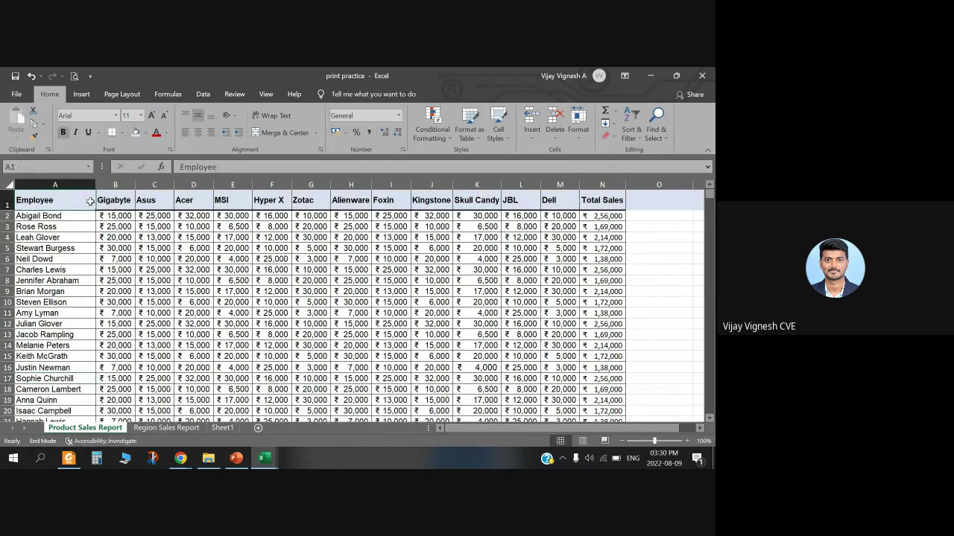
Step: Page down and up through the employee rows, ending at the bottom of the data
{"action": "key", "text": "Page_Down"}
{"action": "key", "text": "Page_Down"}
{"action": "key", "text": "Page_Down"}
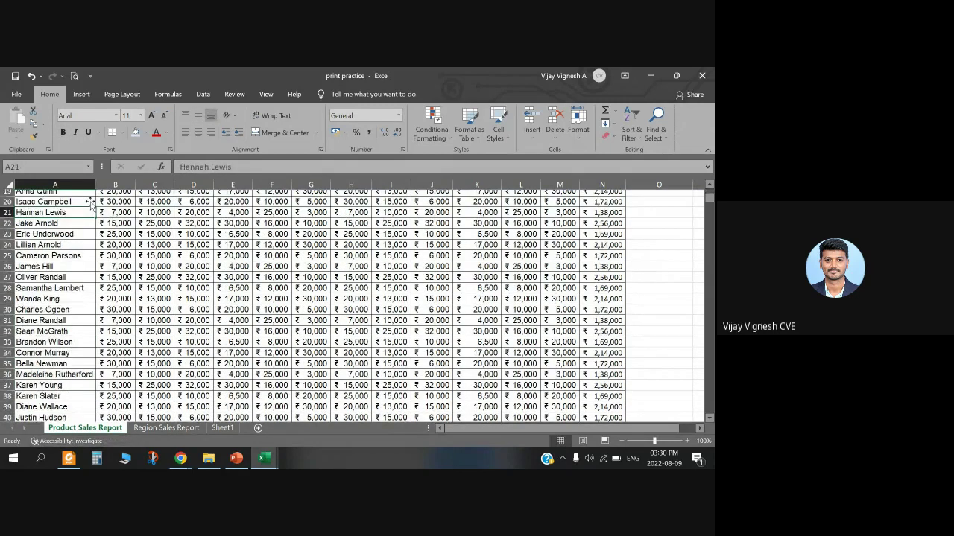
{"action": "key", "text": "Page_Down"}
{"action": "key", "text": "Page_Down"}
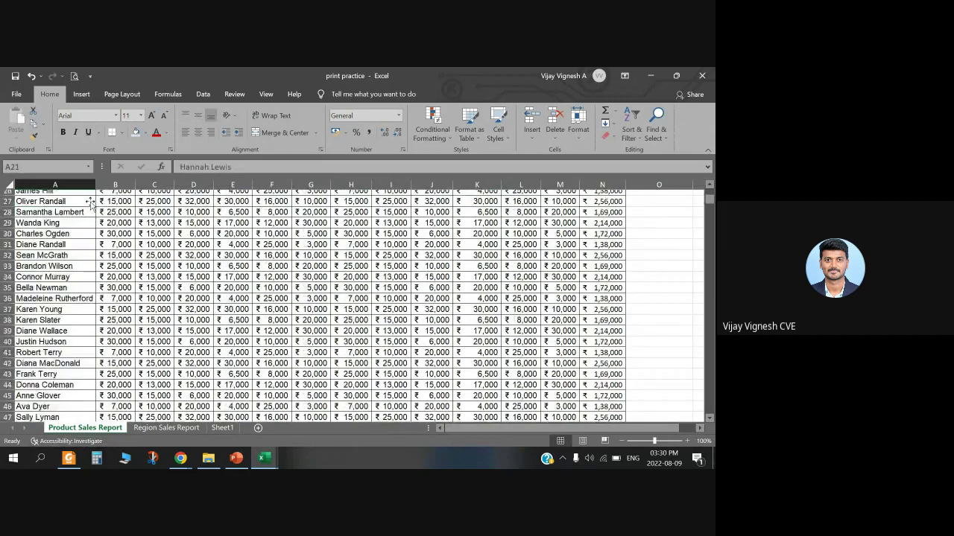
{"action": "key", "text": "Page_Up"}
{"action": "key", "text": "Page_Up"}
{"action": "key", "text": "Page_Up"}
{"action": "key", "text": "Page_Up"}
{"action": "key", "text": "Page_Up"}
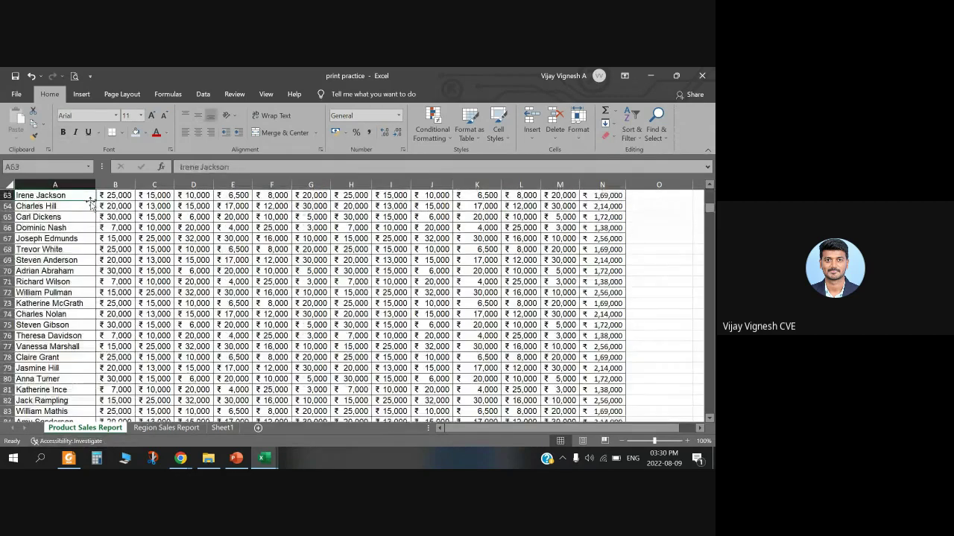
{"action": "key", "text": "Page_Up"}
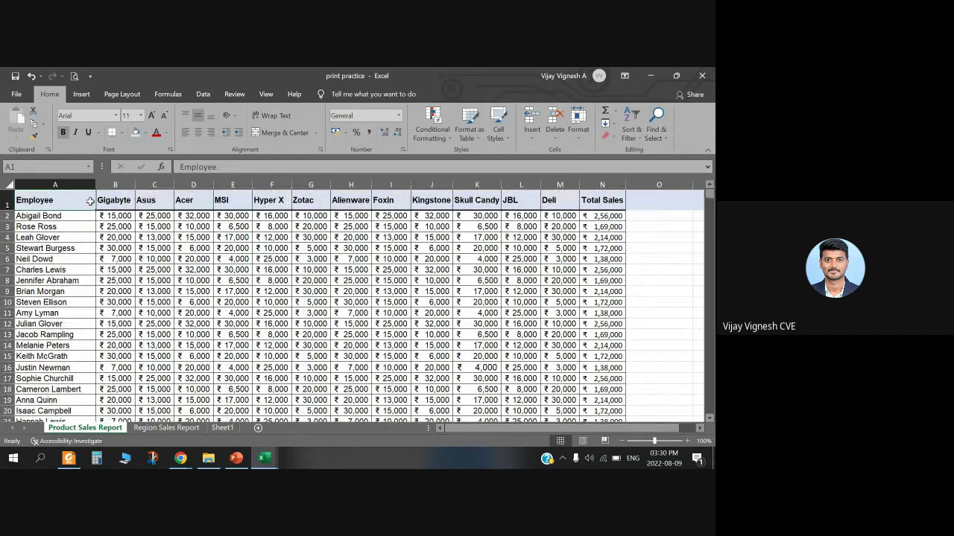
{"action": "key", "text": "Page_Down"}
{"action": "key", "text": "End"}
{"action": "key", "text": "Page_Down"}
{"action": "key", "text": "Page_Down"}
{"action": "key", "text": "Page_Down"}
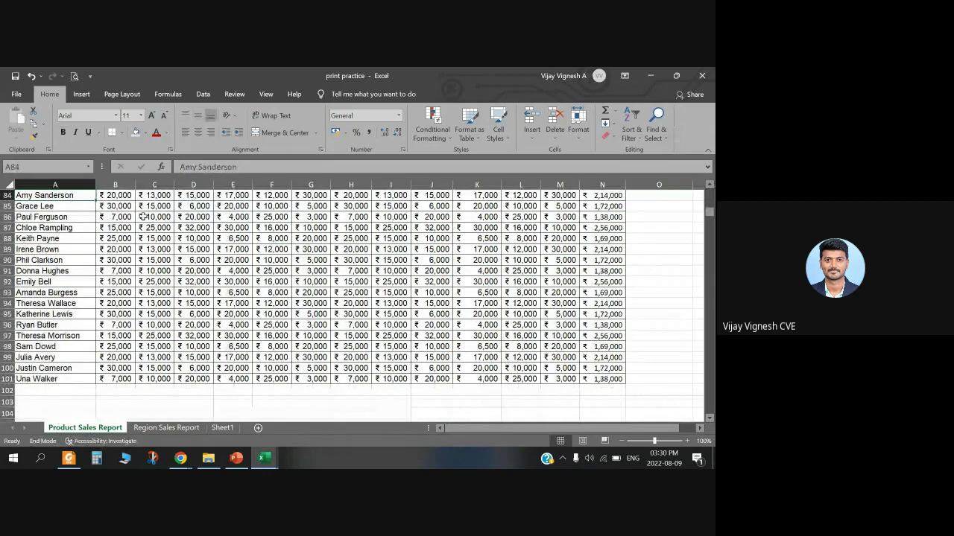
Step: Select the header row A1:N1, Employee through Total Sales, and centre-align it
{"action": "scroll", "coordinate": [144, 217], "scroll_direction": "up", "scroll_amount": 20}
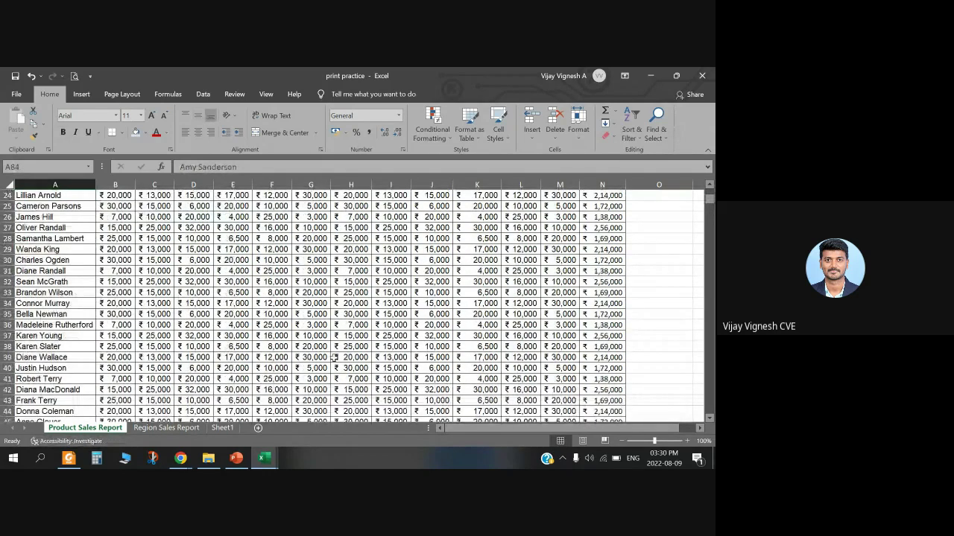
{"action": "scroll", "coordinate": [333, 358], "scroll_direction": "up", "scroll_amount": 8}
{"action": "left_click", "coordinate": [596, 201]}
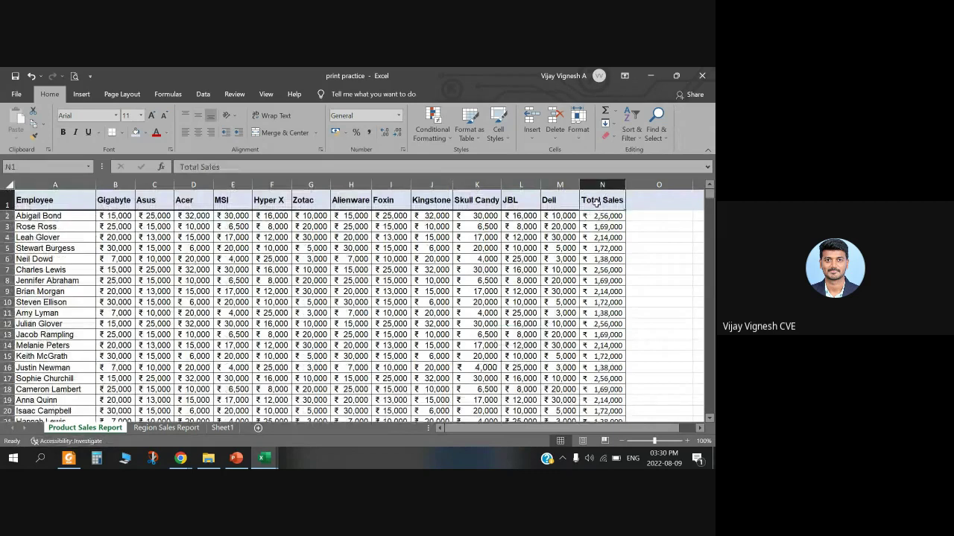
{"action": "left_click_drag", "start_coordinate": [596, 202], "coordinate": [37, 199]}
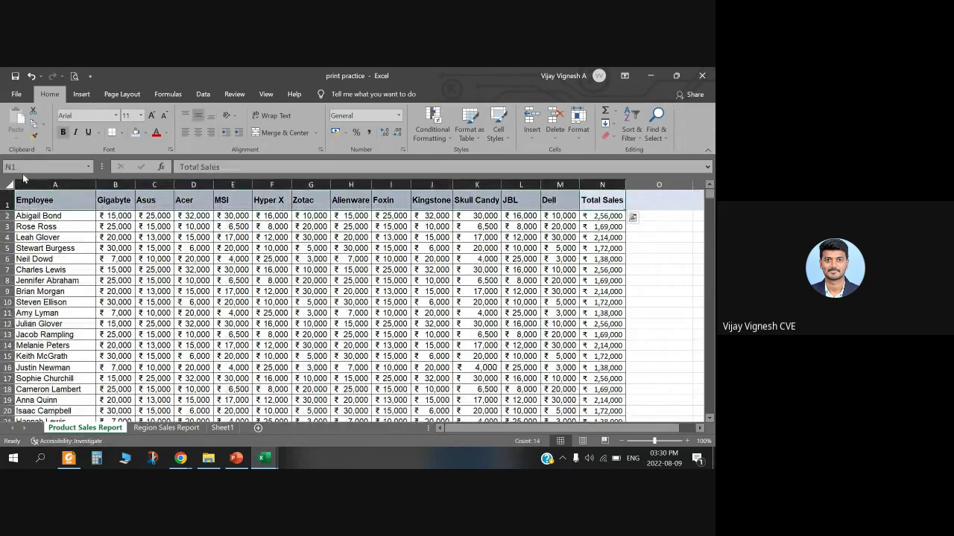
{"action": "left_click", "coordinate": [195, 132]}
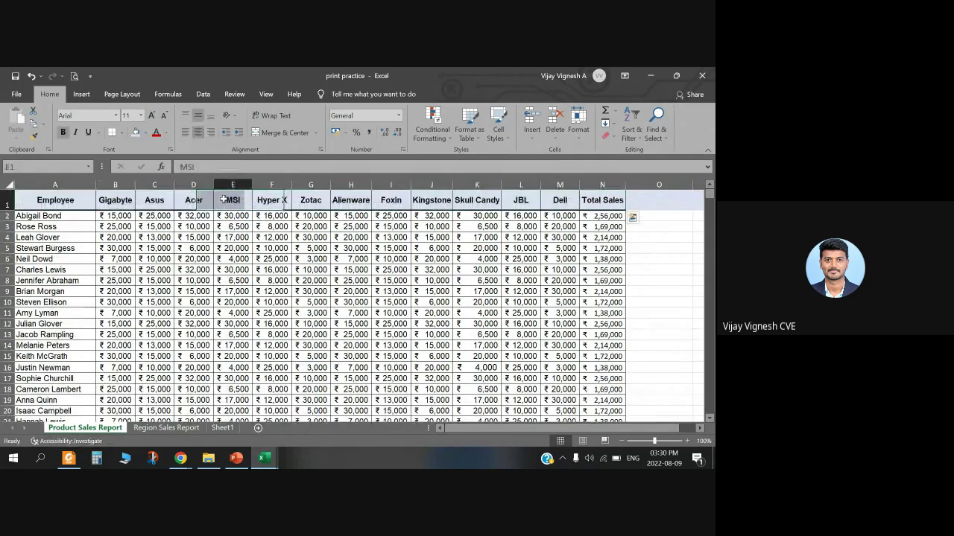
{"action": "left_click", "coordinate": [232, 280]}
{"action": "left_click", "coordinate": [180, 457]}
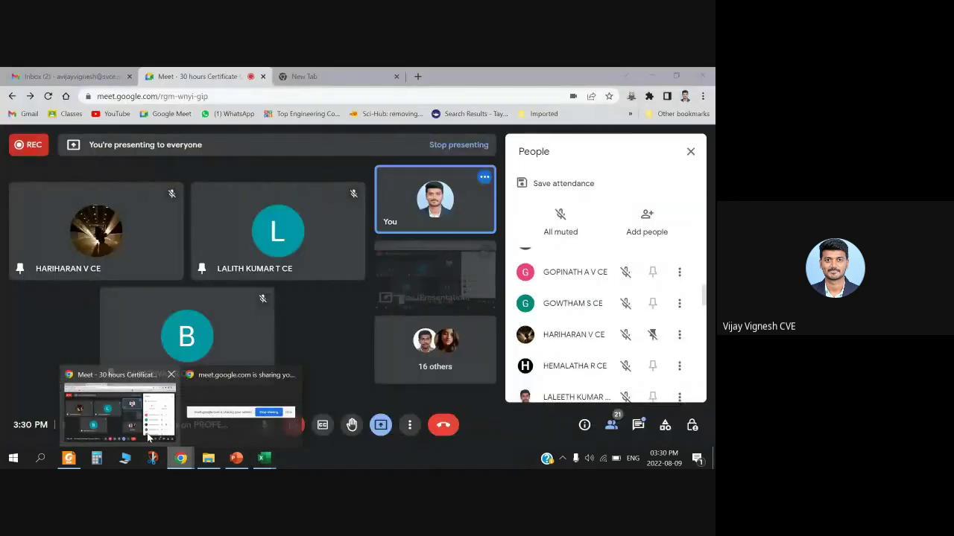
{"action": "left_click", "coordinate": [147, 436]}
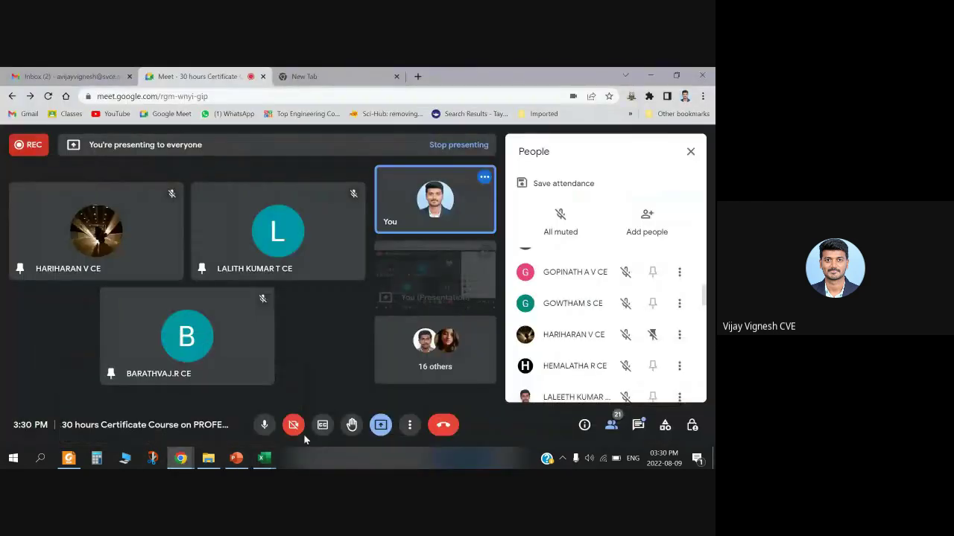
{"action": "scroll", "coordinate": [582, 370], "scroll_direction": "up", "scroll_amount": 5}
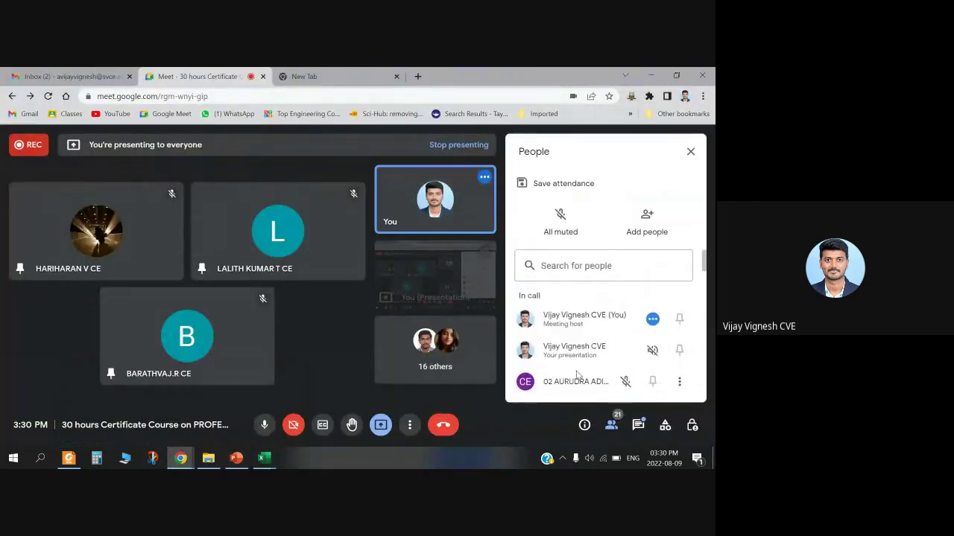
{"action": "left_click", "coordinate": [263, 458]}
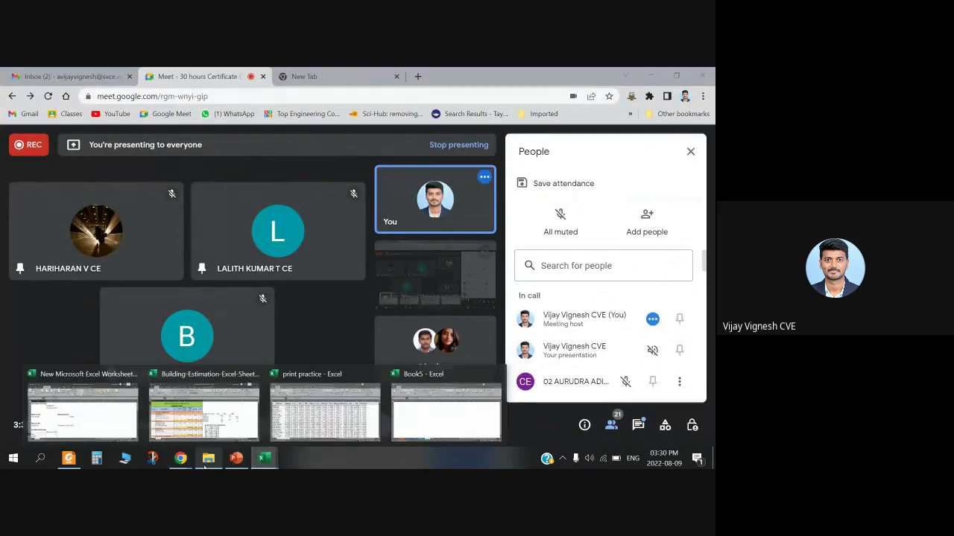
{"action": "left_click", "coordinate": [122, 417]}
{"action": "mouse_move", "coordinate": [265, 456]}
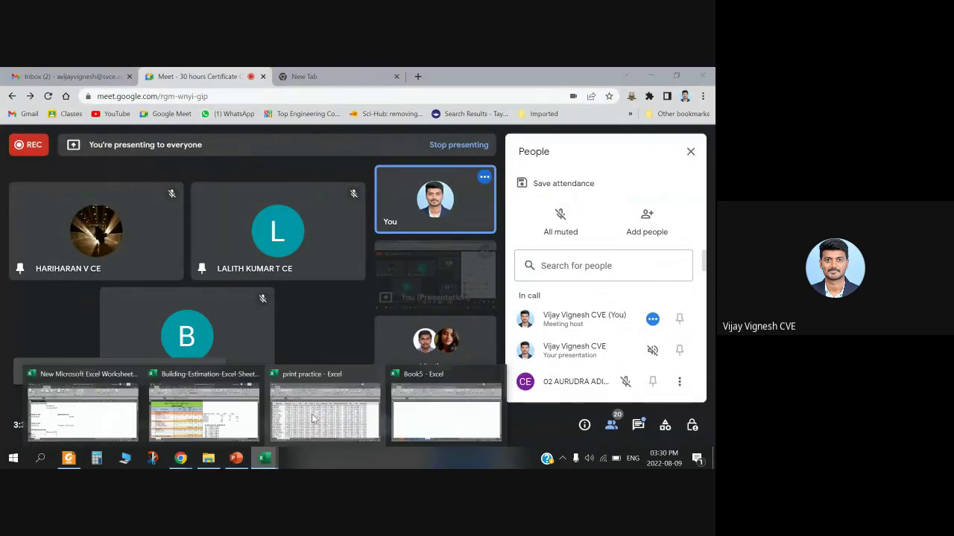
{"action": "left_click", "coordinate": [395, 410]}
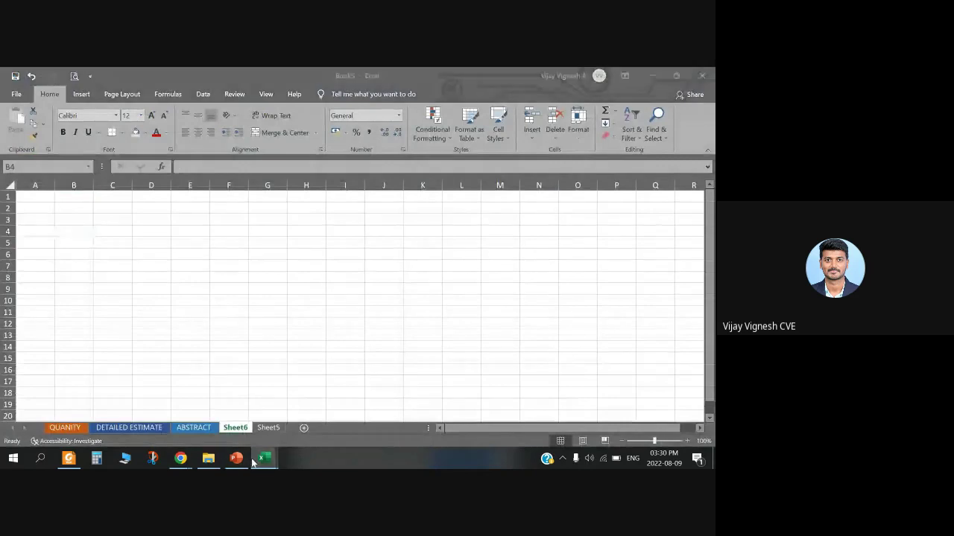
{"action": "mouse_move", "coordinate": [265, 456]}
{"action": "left_click", "coordinate": [336, 405]}
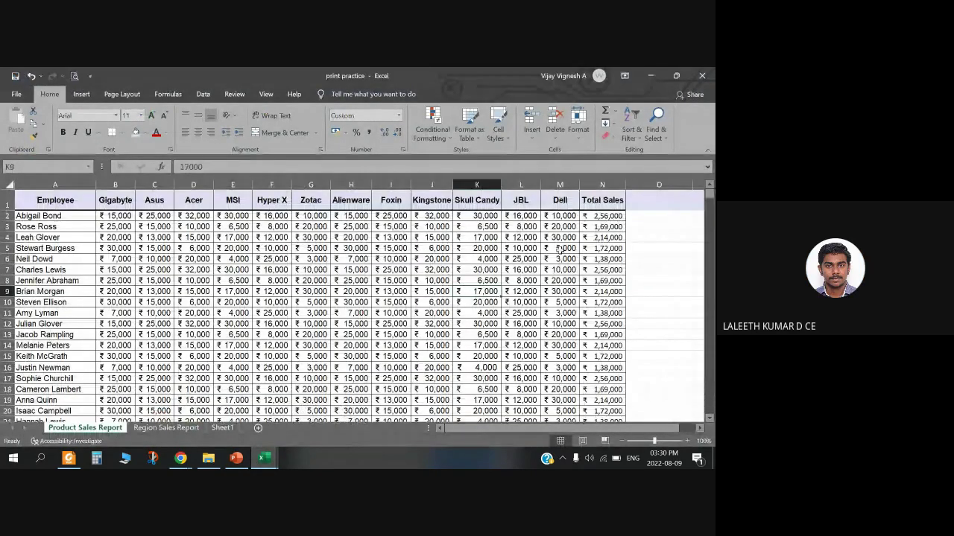
{"action": "left_click", "coordinate": [54, 216]}
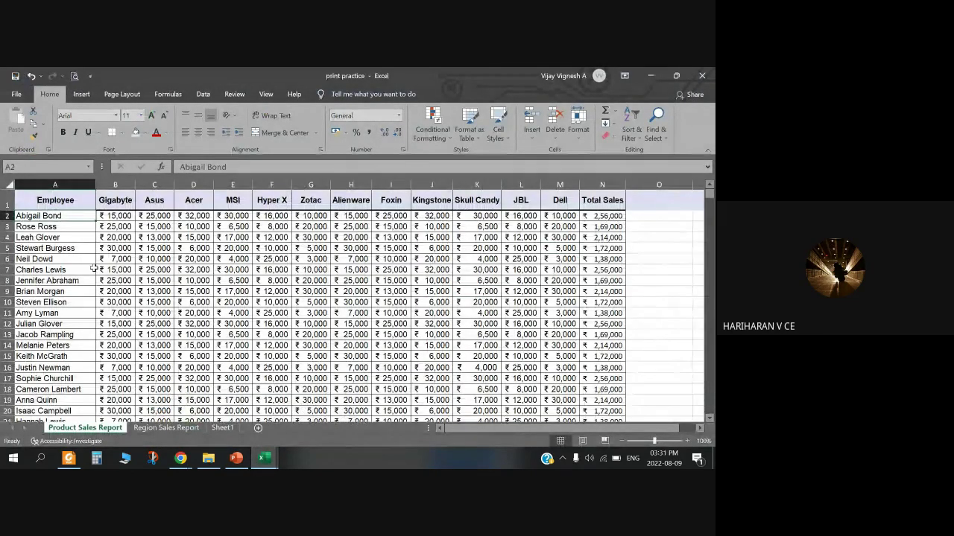
{"action": "scroll", "coordinate": [118, 298], "scroll_direction": "down", "scroll_amount": 9}
{"action": "scroll", "coordinate": [118, 298], "scroll_direction": "down", "scroll_amount": 5}
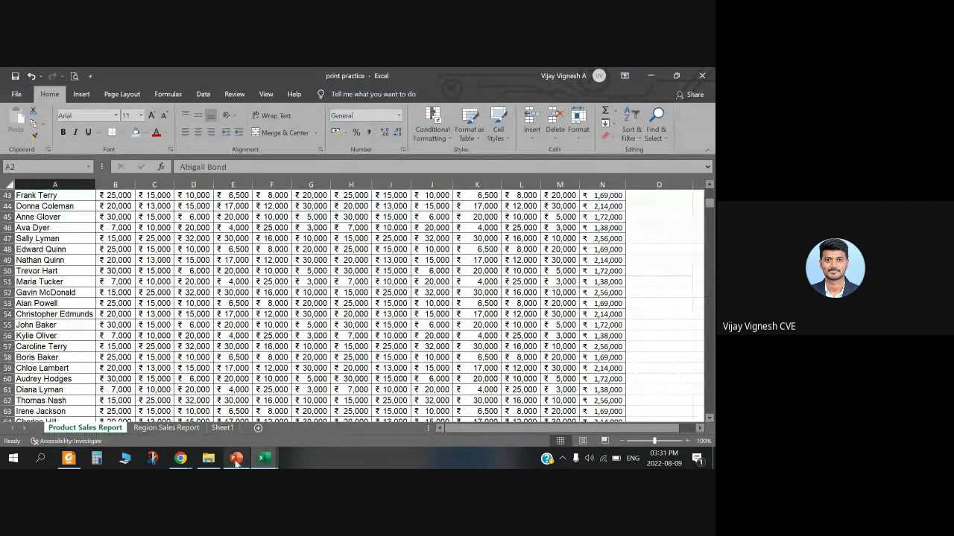
{"action": "left_click", "coordinate": [236, 458]}
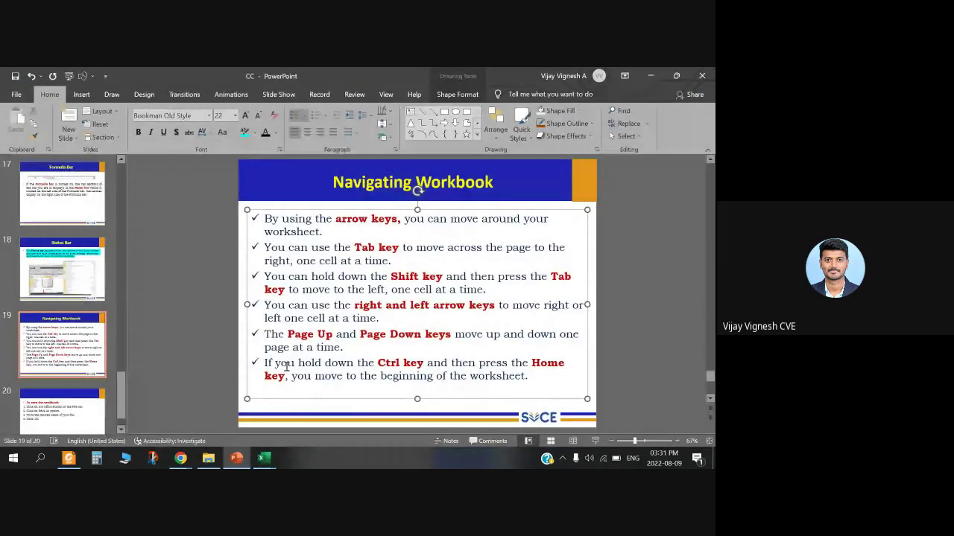
{"action": "left_click", "coordinate": [263, 457]}
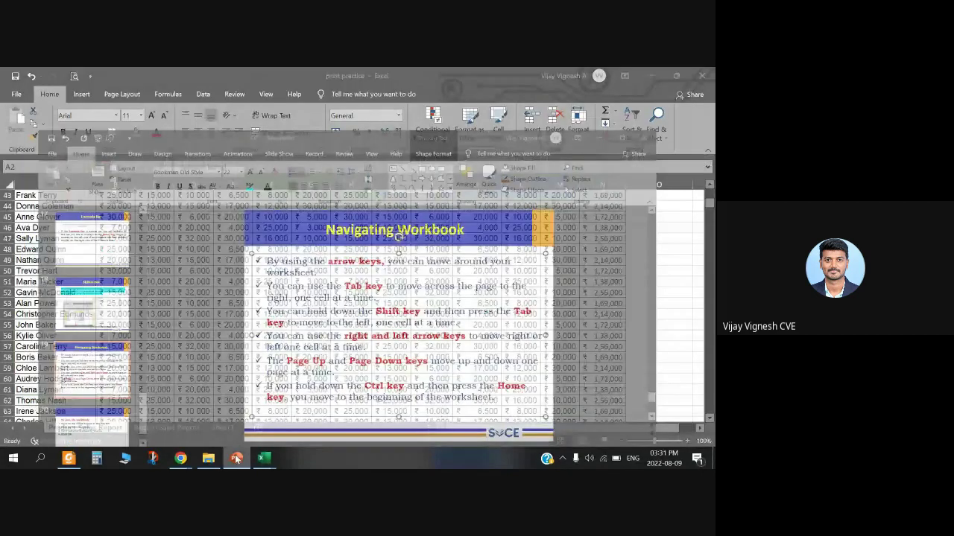
Step: Pick cells at and below row 101, then jump back to A1 with Ctrl+Home
{"action": "scroll", "coordinate": [335, 328], "scroll_direction": "down", "scroll_amount": 11}
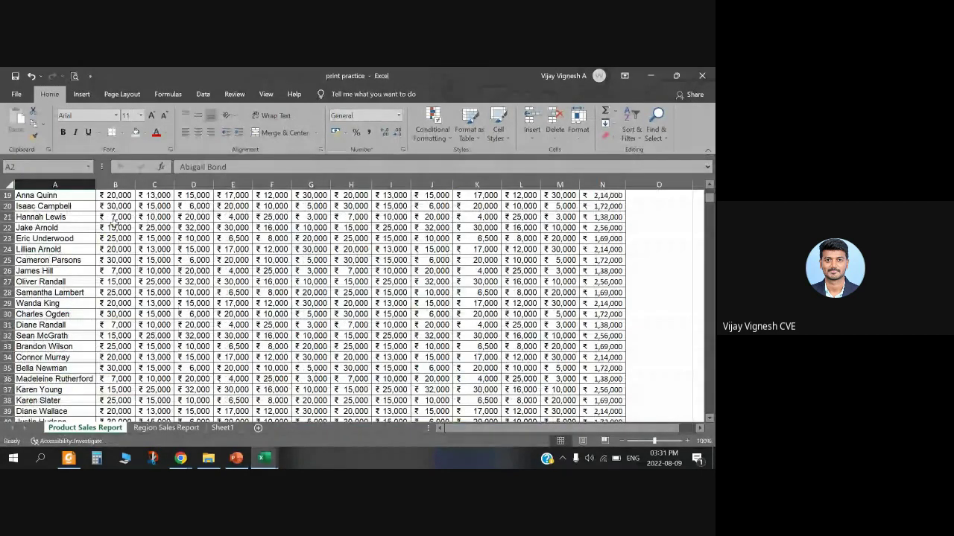
{"action": "scroll", "coordinate": [503, 333], "scroll_direction": "down", "scroll_amount": 8}
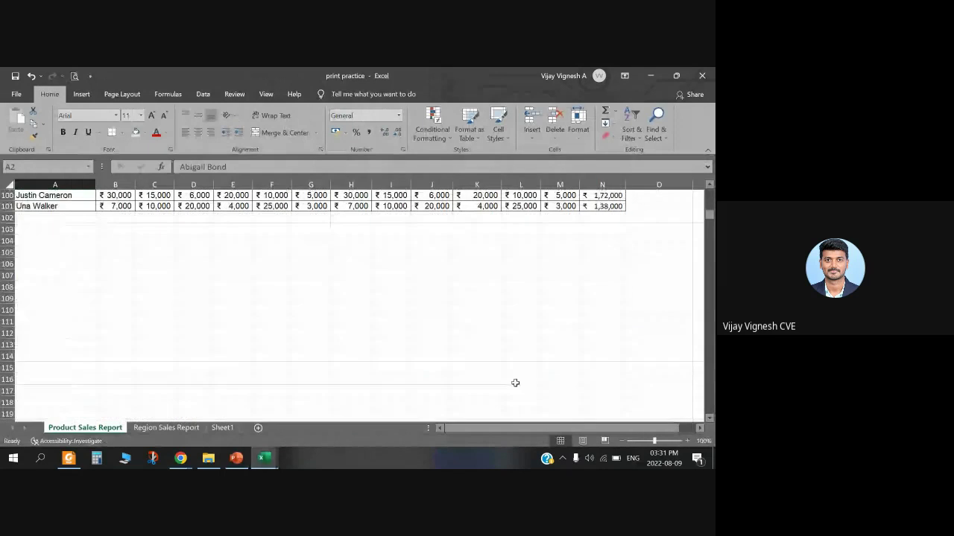
{"action": "scroll", "coordinate": [514, 383], "scroll_direction": "up", "scroll_amount": 3}
{"action": "left_click", "coordinate": [602, 303]}
{"action": "left_click", "coordinate": [602, 325]}
{"action": "left_click", "coordinate": [560, 368]}
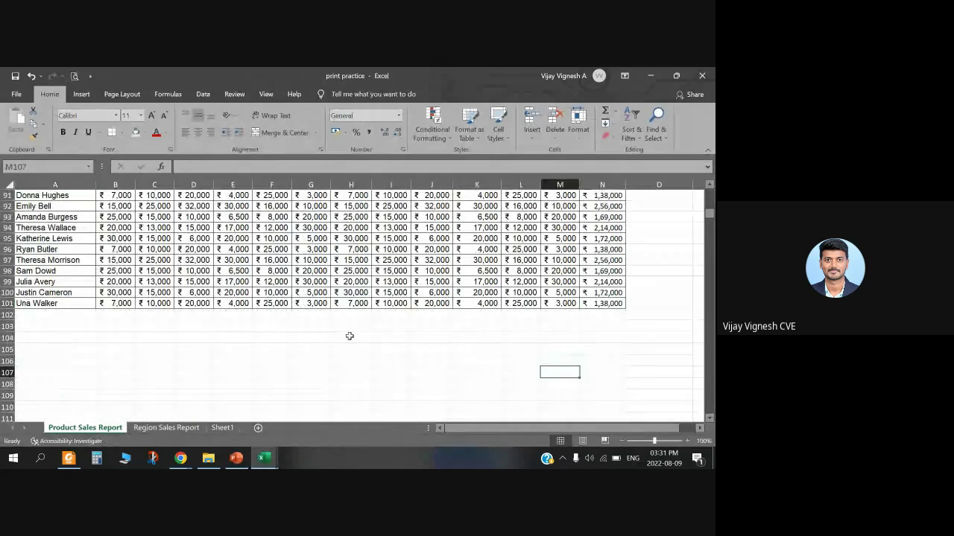
{"action": "scroll", "coordinate": [477, 330], "scroll_direction": "down", "scroll_amount": 11}
{"action": "left_click", "coordinate": [519, 335]}
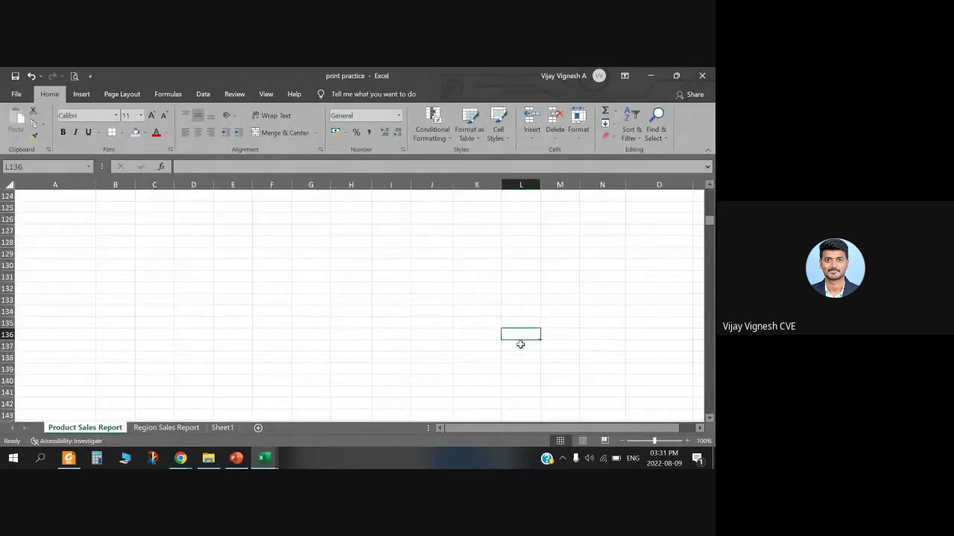
{"action": "key", "text": "ctrl+Home"}
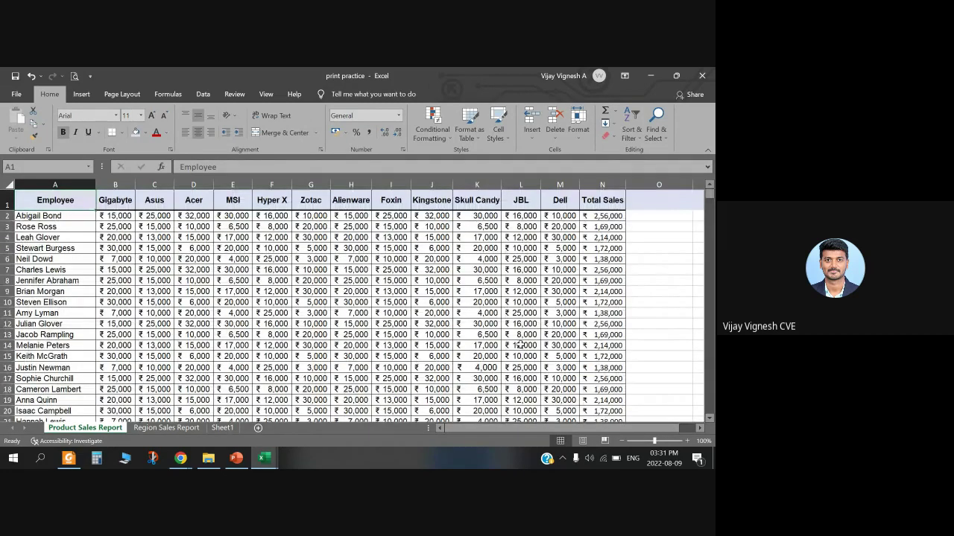
Step: Scroll through the data and back up, then extend the selection from Employee to MSI
{"action": "scroll", "coordinate": [287, 330], "scroll_direction": "down", "scroll_amount": 5}
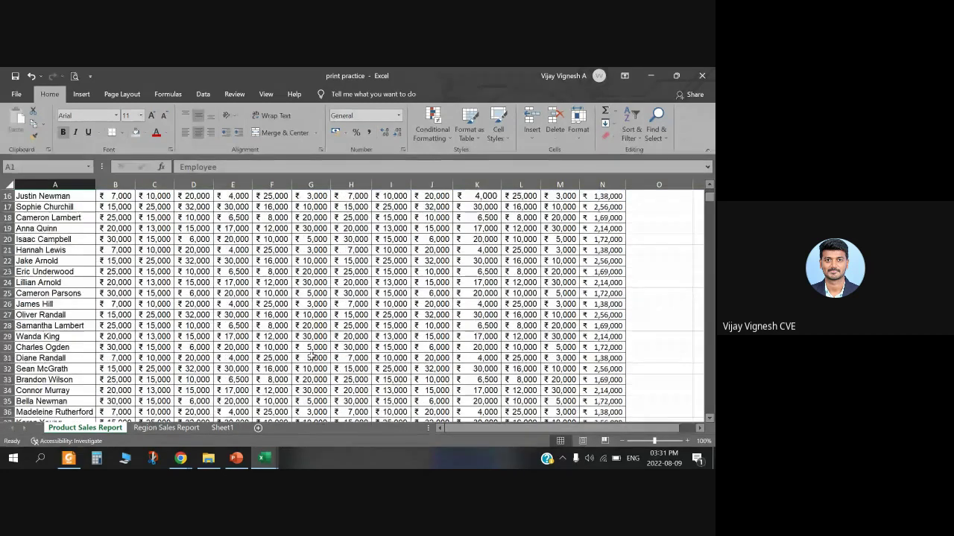
{"action": "scroll", "coordinate": [288, 330], "scroll_direction": "down", "scroll_amount": 20}
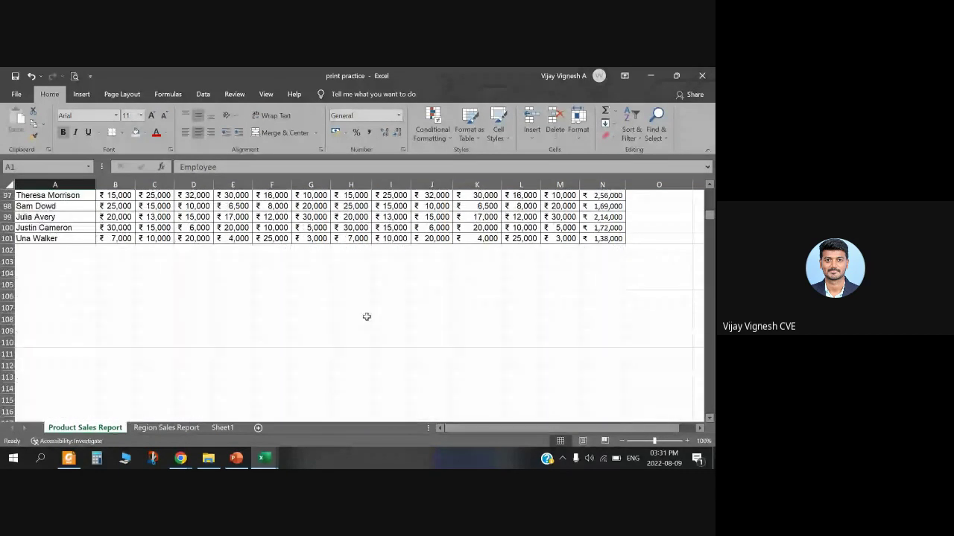
{"action": "scroll", "coordinate": [192, 329], "scroll_direction": "down", "scroll_amount": 20}
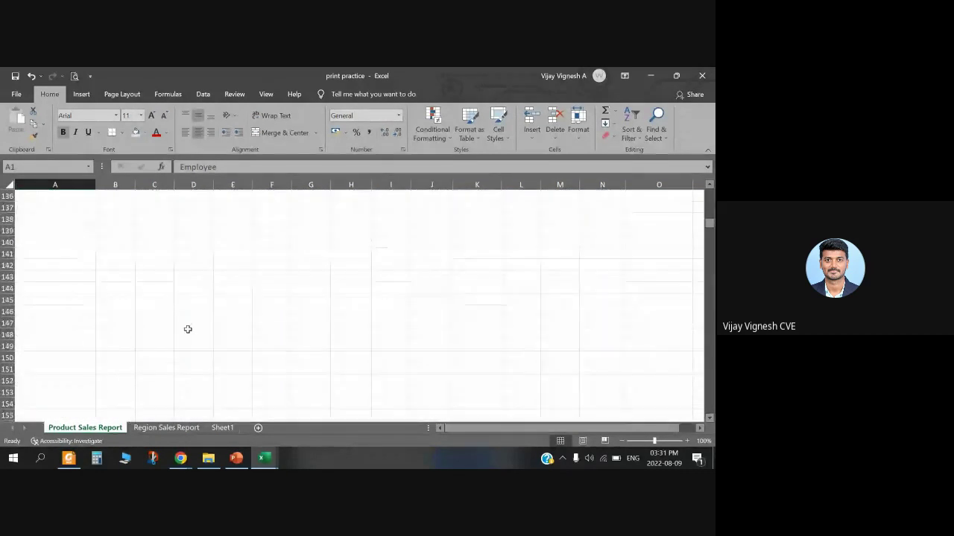
{"action": "scroll", "coordinate": [192, 348], "scroll_direction": "up", "scroll_amount": 8}
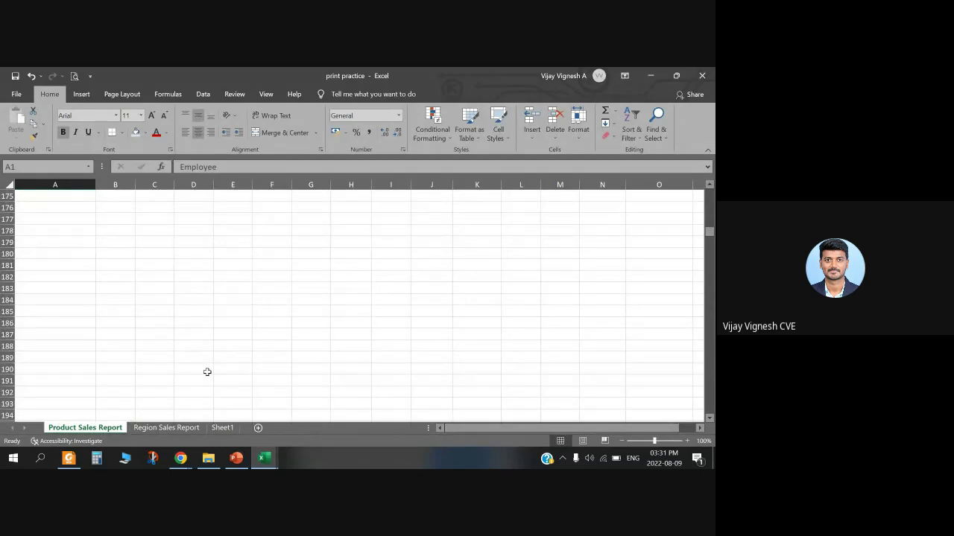
{"action": "scroll", "coordinate": [207, 372], "scroll_direction": "up", "scroll_amount": 8}
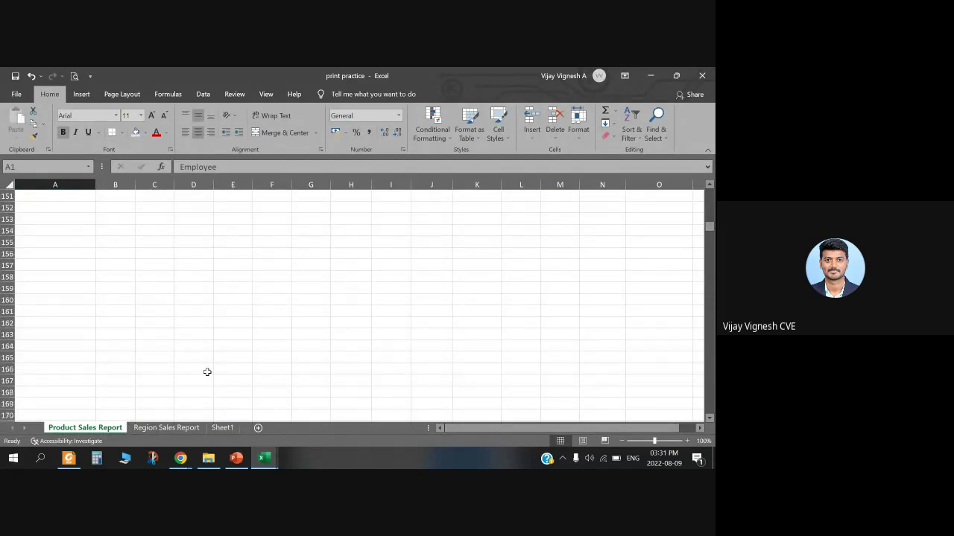
{"action": "scroll", "coordinate": [207, 371], "scroll_direction": "down", "scroll_amount": 7}
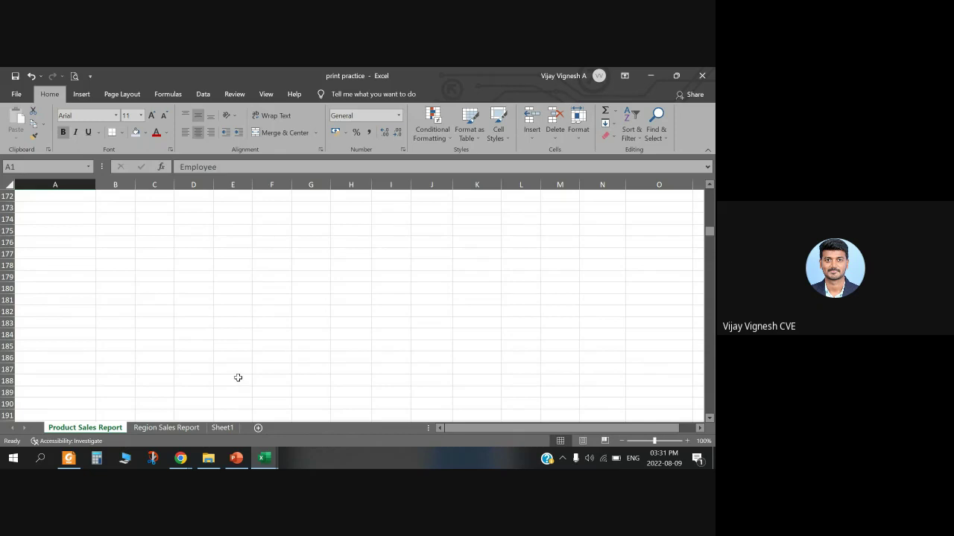
{"action": "scroll", "coordinate": [228, 372], "scroll_direction": "up", "scroll_amount": 9}
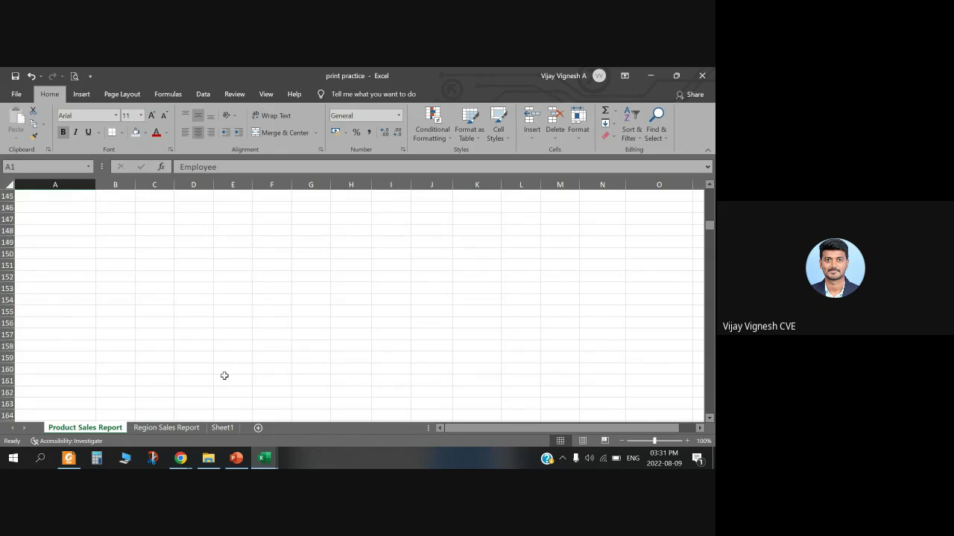
{"action": "scroll", "coordinate": [225, 376], "scroll_direction": "up", "scroll_amount": 20}
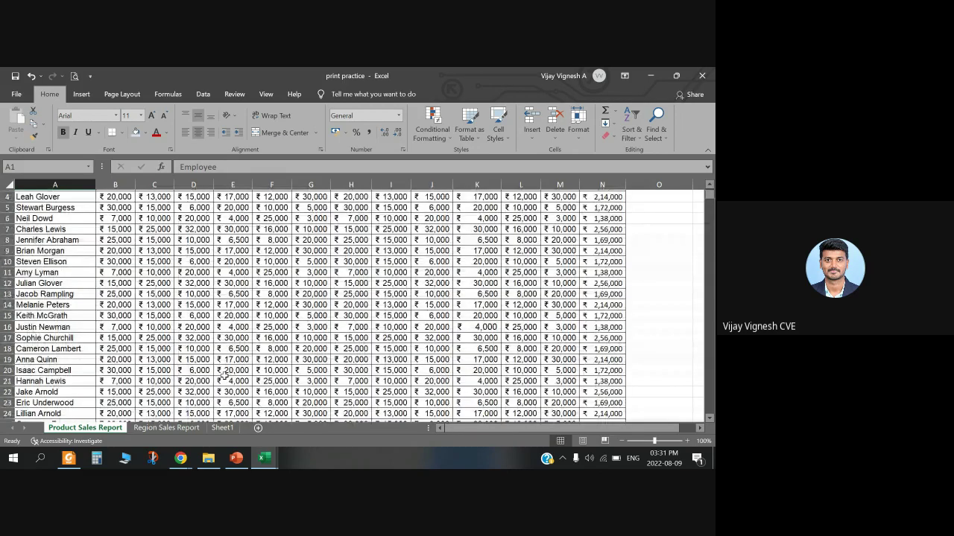
{"action": "scroll", "coordinate": [224, 377], "scroll_direction": "up", "scroll_amount": 1}
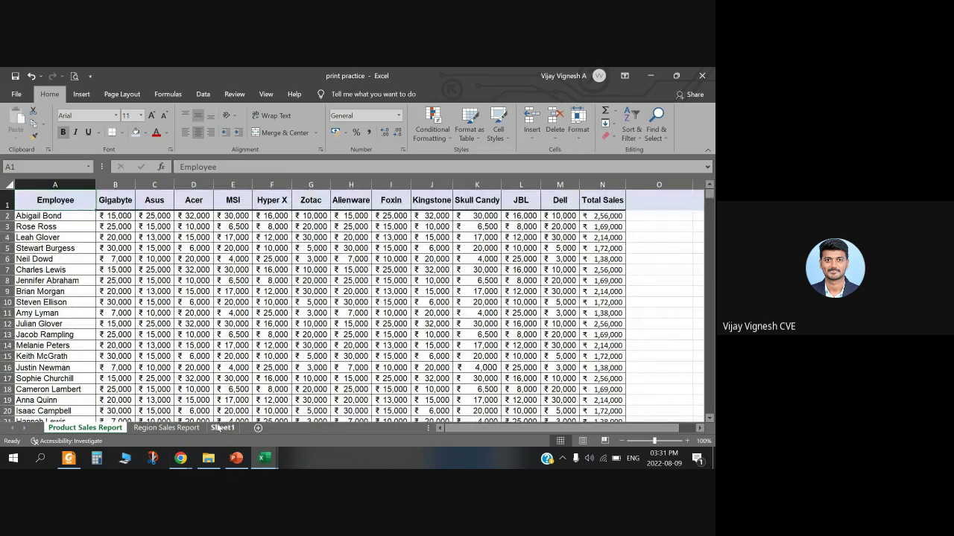
{"action": "key", "text": "shift+Right"}
{"action": "key", "text": "shift+Right"}
{"action": "key", "text": "shift+Right"}
{"action": "key", "text": "shift+Right"}
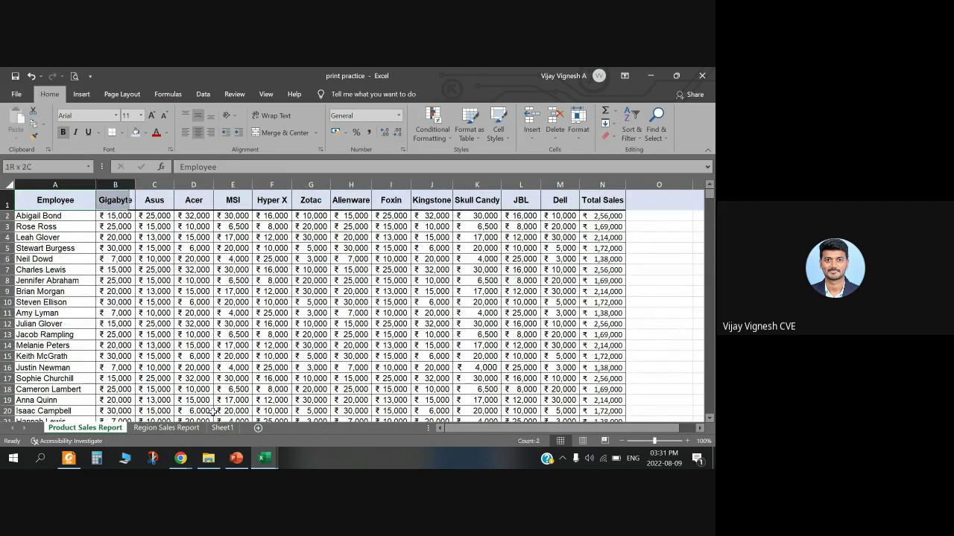
Step: Deselect the Navigating Workbook slide text, then Alt+Tab back to the sales workbook
{"action": "left_click", "coordinate": [242, 455]}
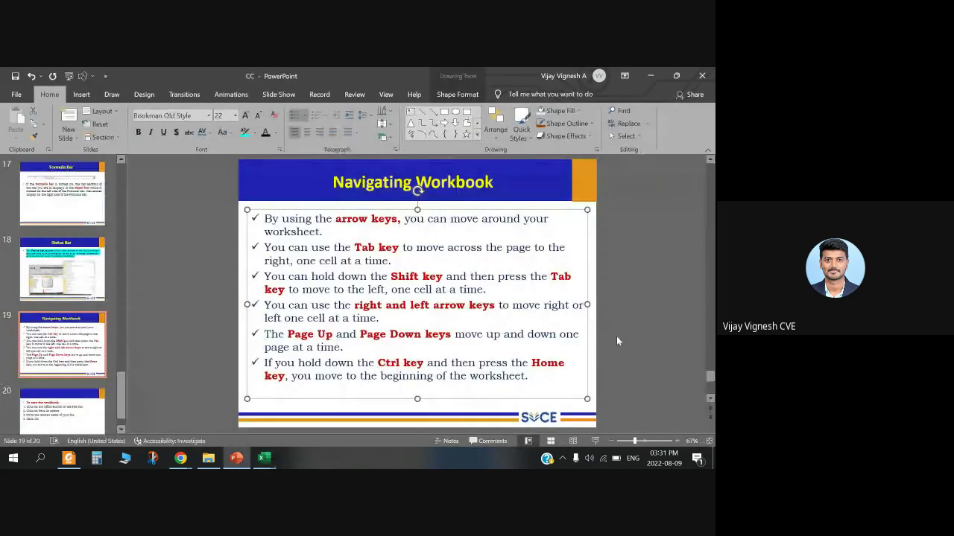
{"action": "left_click", "coordinate": [616, 342]}
{"action": "left_click", "coordinate": [95, 337]}
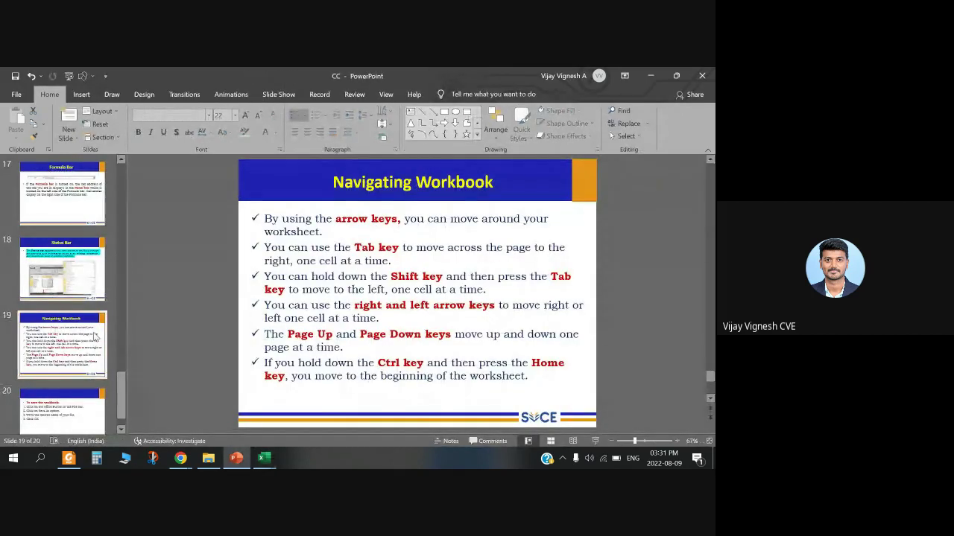
{"action": "key", "text": "alt+Tab"}
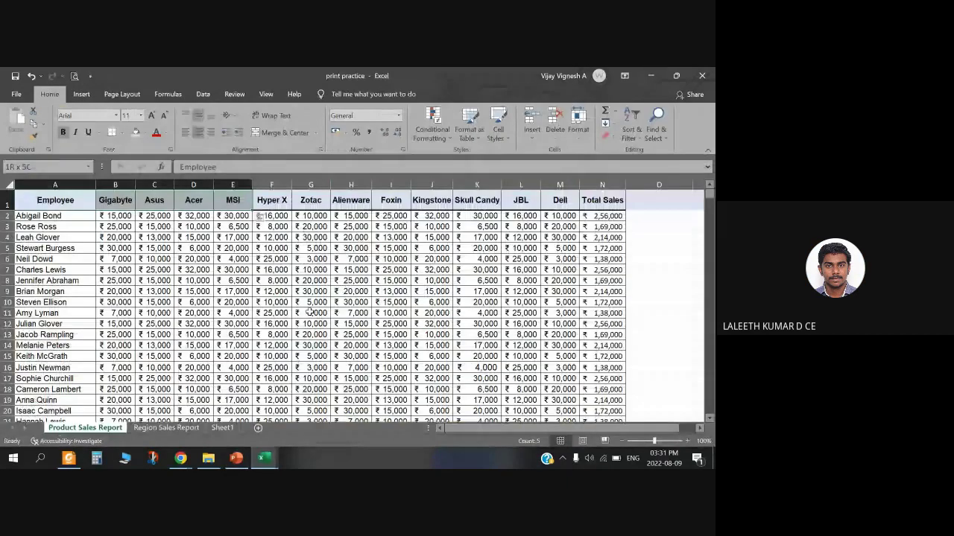
{"action": "left_click", "coordinate": [65, 215]}
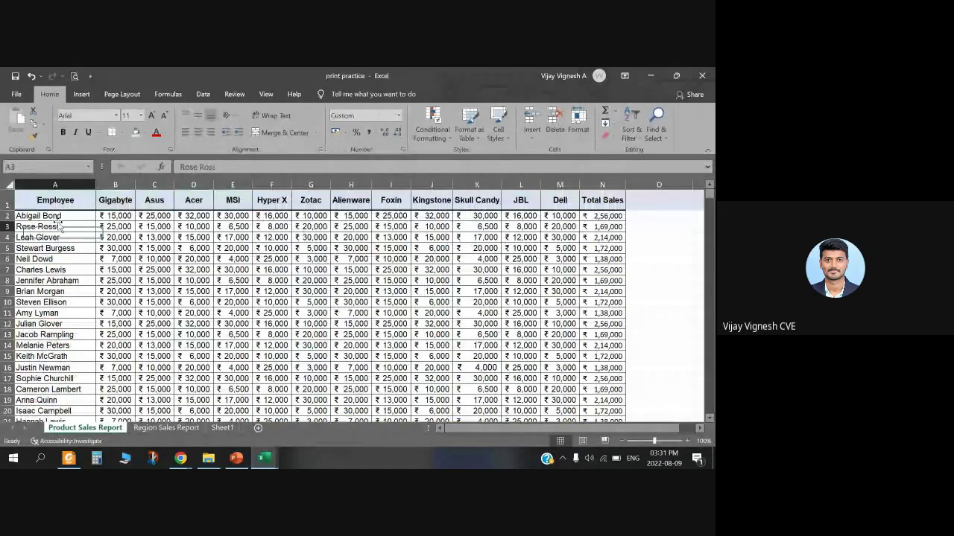
{"action": "key", "text": "Down"}
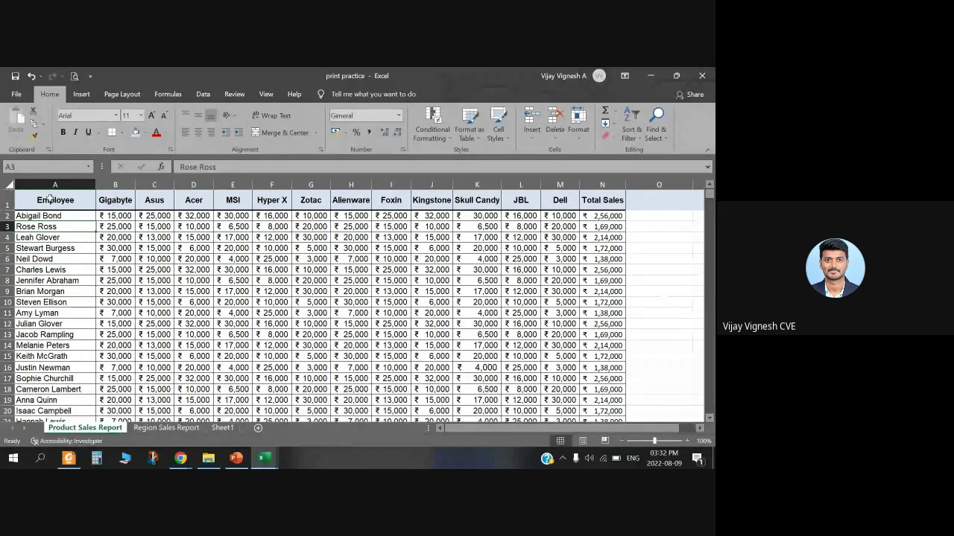
{"action": "left_click", "coordinate": [74, 200]}
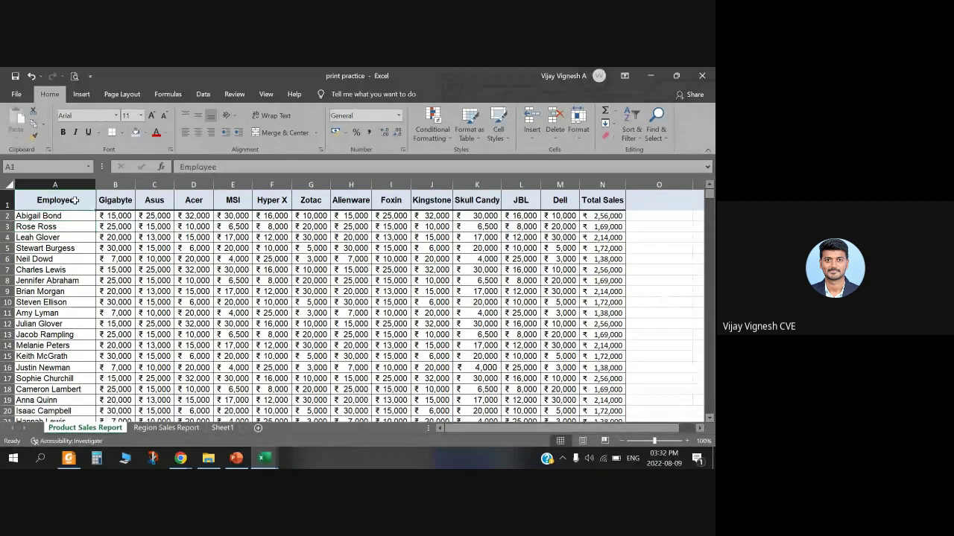
{"action": "mouse_move", "coordinate": [265, 458]}
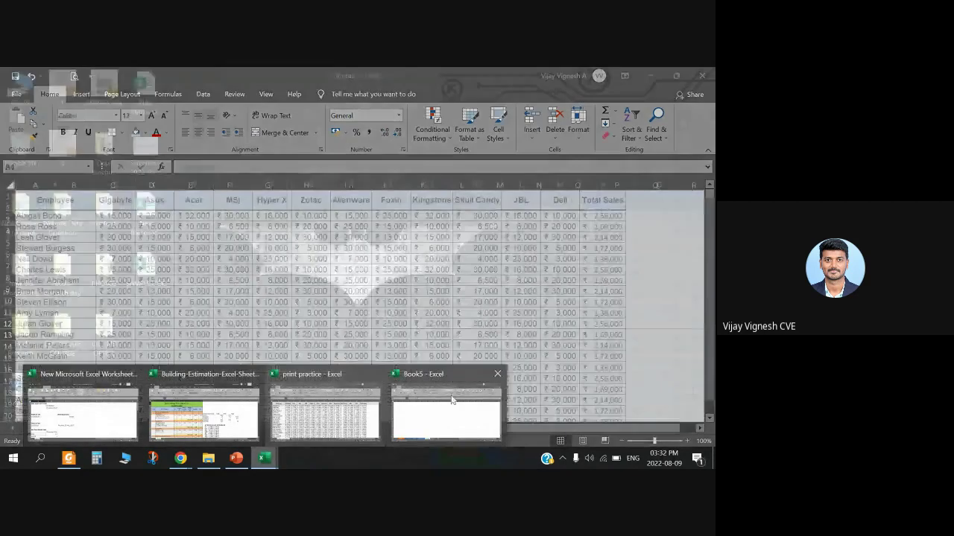
{"action": "left_click", "coordinate": [447, 410]}
{"action": "left_click", "coordinate": [112, 277]}
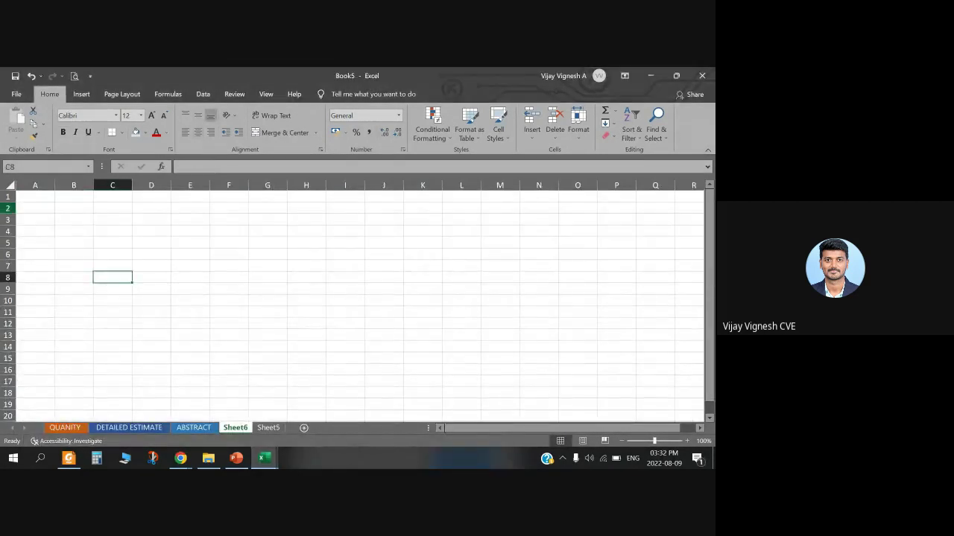
{"action": "mouse_move", "coordinate": [264, 458]}
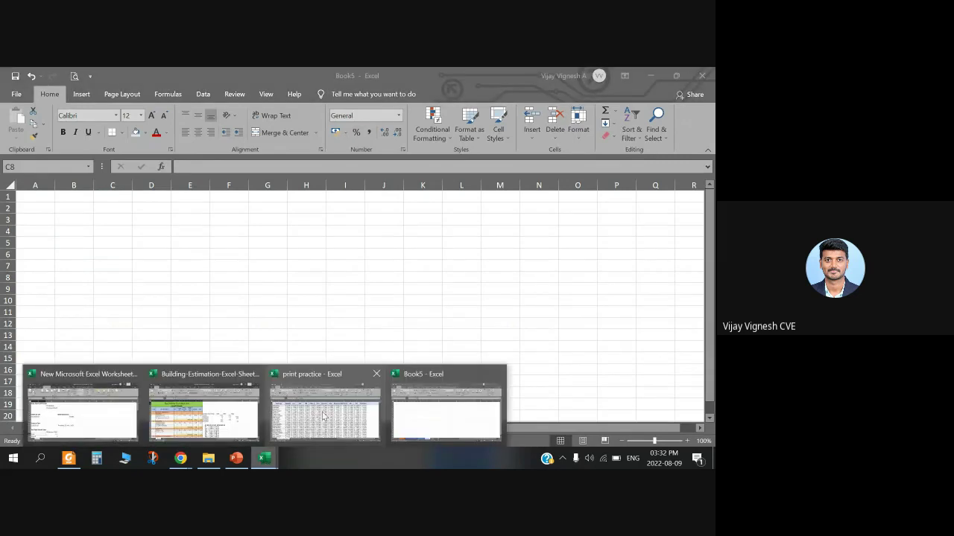
{"action": "mouse_move", "coordinate": [197, 391]}
{"action": "left_click", "coordinate": [339, 421]}
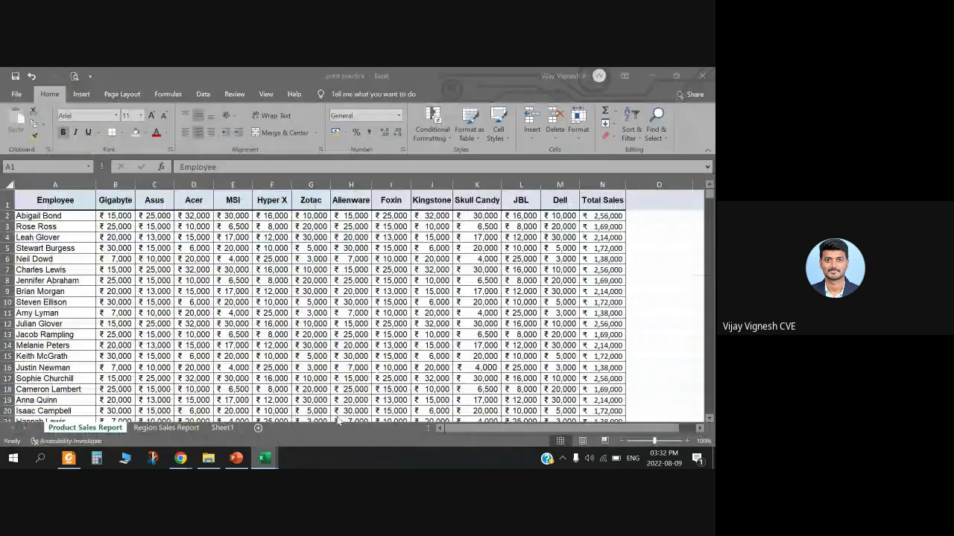
{"action": "left_click", "coordinate": [55, 238]}
{"action": "left_click", "coordinate": [40, 200]}
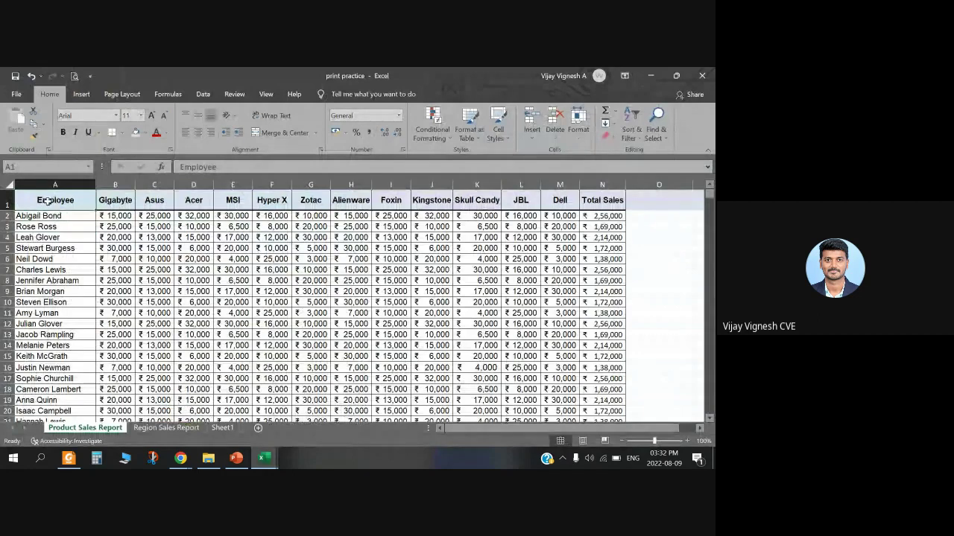
Step: Select A1:N101 to read the 37960000 sum and 1414 count on the status bar
{"action": "left_click_drag", "start_coordinate": [46, 202], "coordinate": [611, 380]}
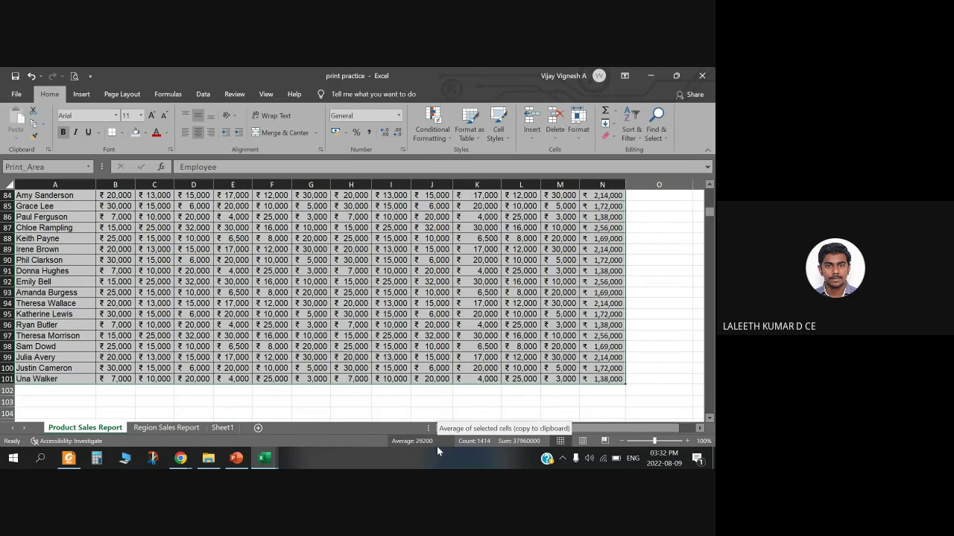
{"action": "key", "text": "XF86MonBrightnessUp"}
{"action": "key", "text": "XF86MonBrightnessUp"}
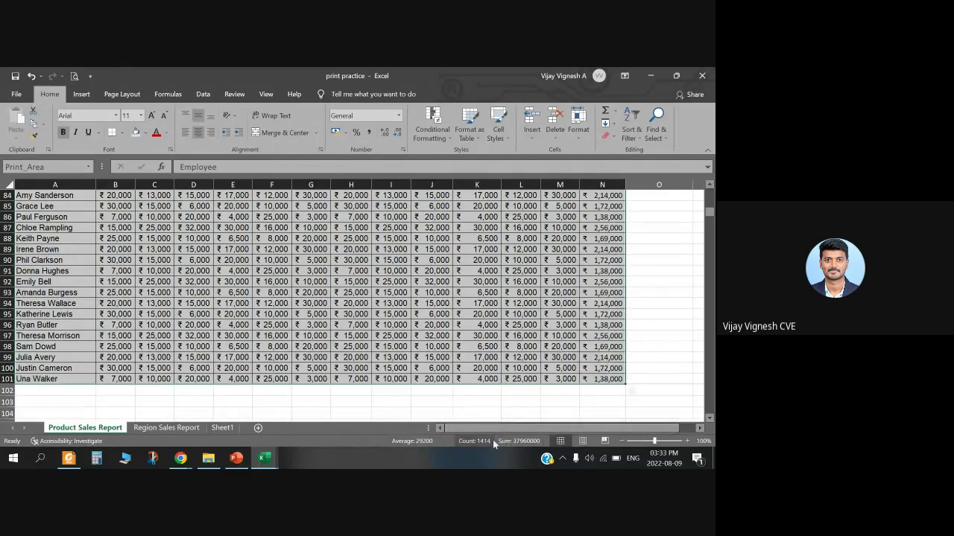
Step: Select the table from A1 down to row 40 to read its status-bar sum
{"action": "scroll", "coordinate": [318, 370], "scroll_direction": "up", "scroll_amount": 4}
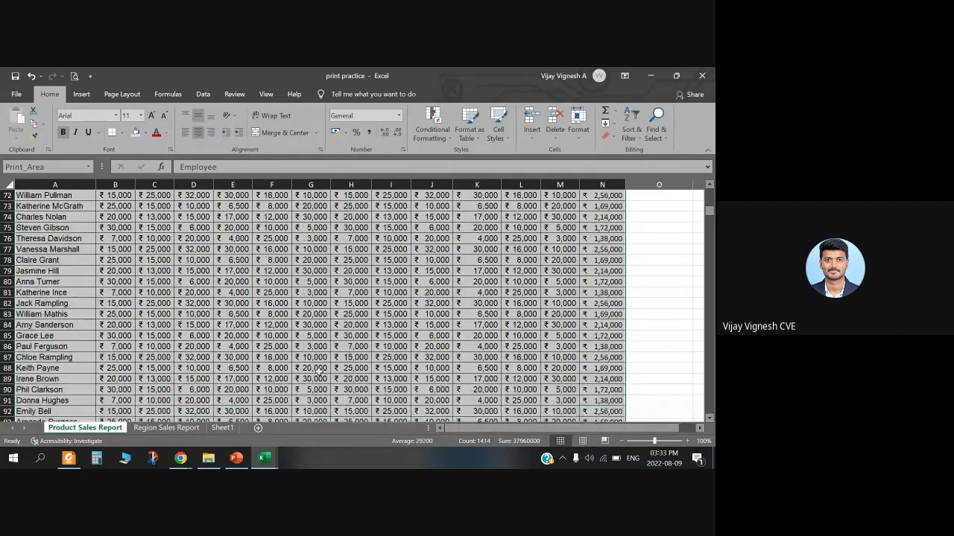
{"action": "scroll", "coordinate": [319, 370], "scroll_direction": "up", "scroll_amount": 20}
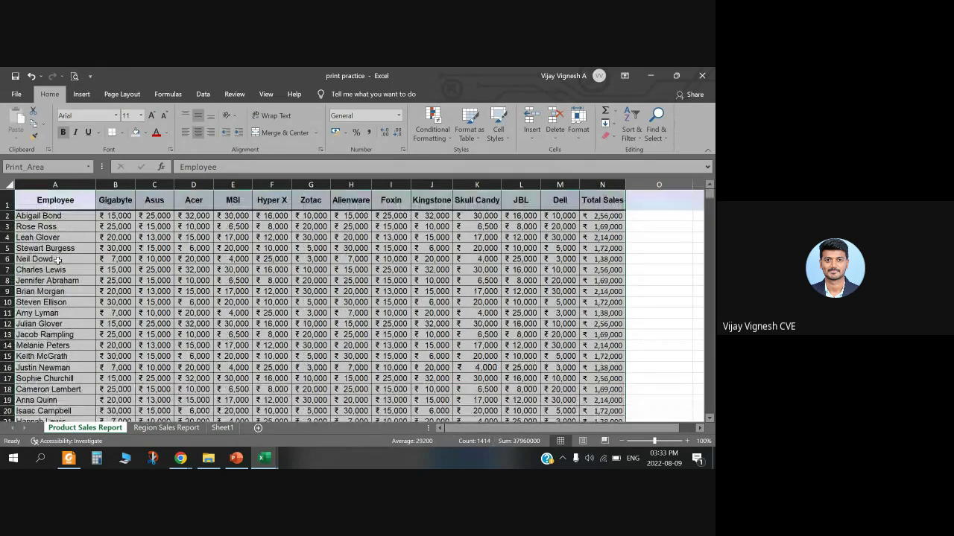
{"action": "left_click", "coordinate": [51, 195]}
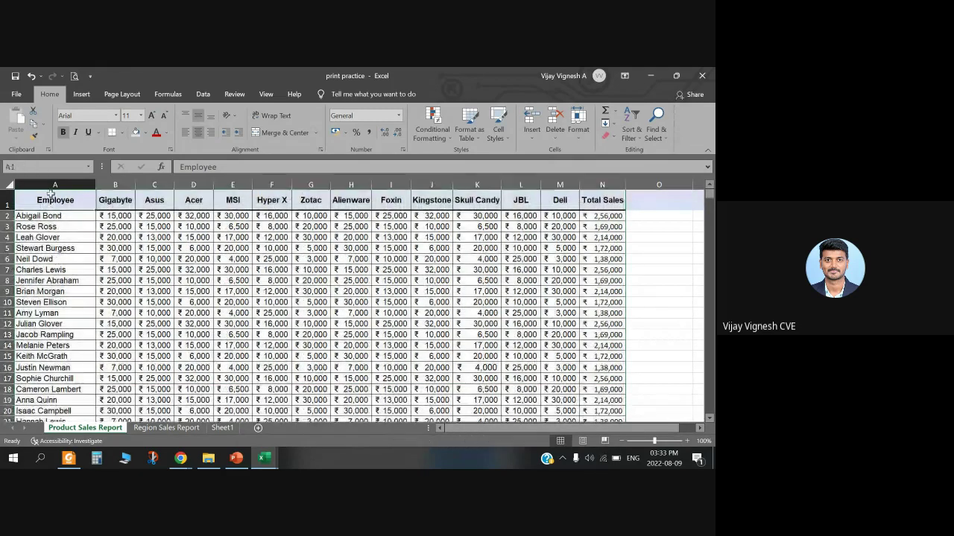
{"action": "left_click_drag", "start_coordinate": [608, 468], "coordinate": [602, 293]}
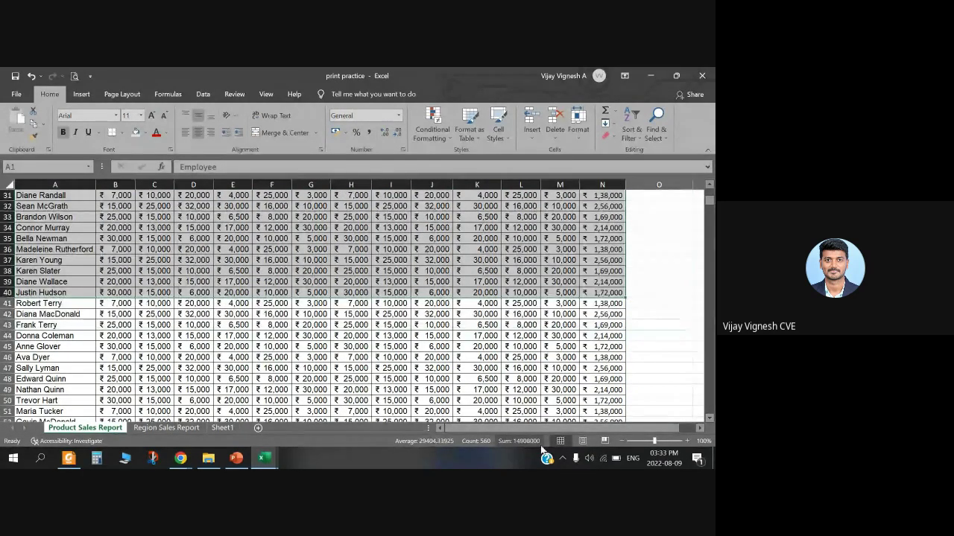
{"action": "left_click", "coordinate": [427, 272]}
Step: Select B31:N38 to see its ₹30,24,000 total and check the N38 Total Sales formula
{"action": "scroll", "coordinate": [427, 272], "scroll_direction": "up", "scroll_amount": 1}
{"action": "left_click_drag", "start_coordinate": [116, 227], "coordinate": [596, 296]}
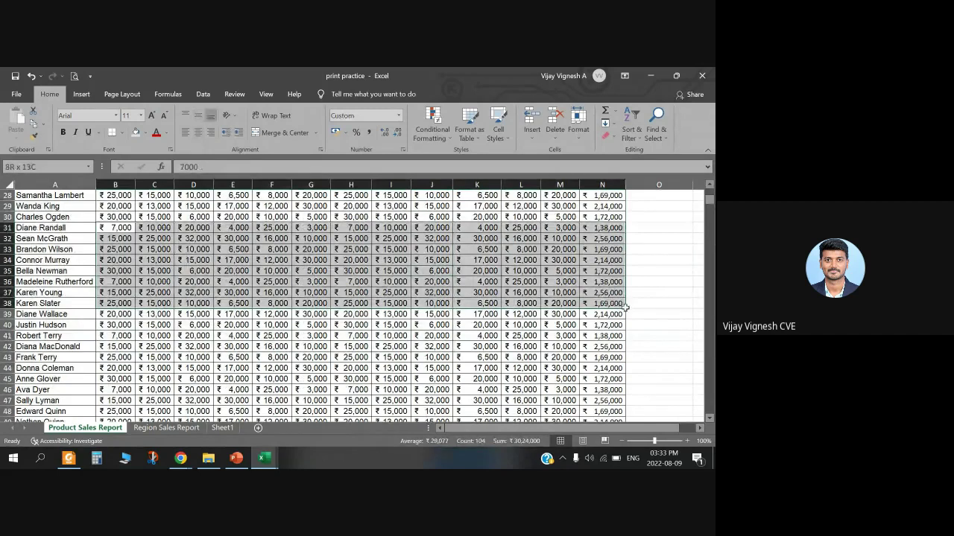
{"action": "left_click_drag", "start_coordinate": [626, 307], "coordinate": [626, 308]}
{"action": "left_click", "coordinate": [618, 303]}
{"action": "scroll", "coordinate": [358, 298], "scroll_direction": "up", "scroll_amount": 6}
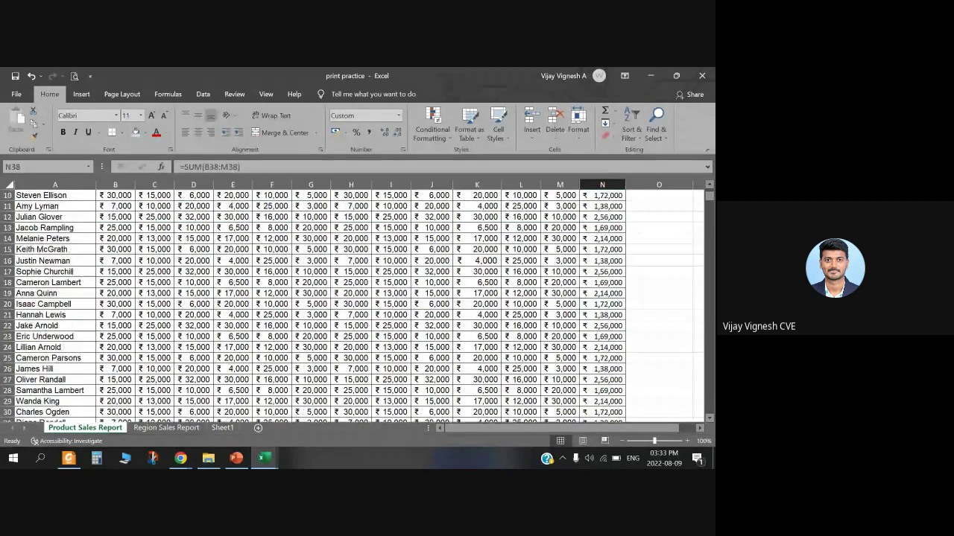
{"action": "scroll", "coordinate": [358, 298], "scroll_direction": "up", "scroll_amount": 3}
Step: Reselect the whole table A1:N101, then clear it and pick Kingstone's value in J3
{"action": "left_click_drag", "start_coordinate": [36, 200], "coordinate": [605, 412]}
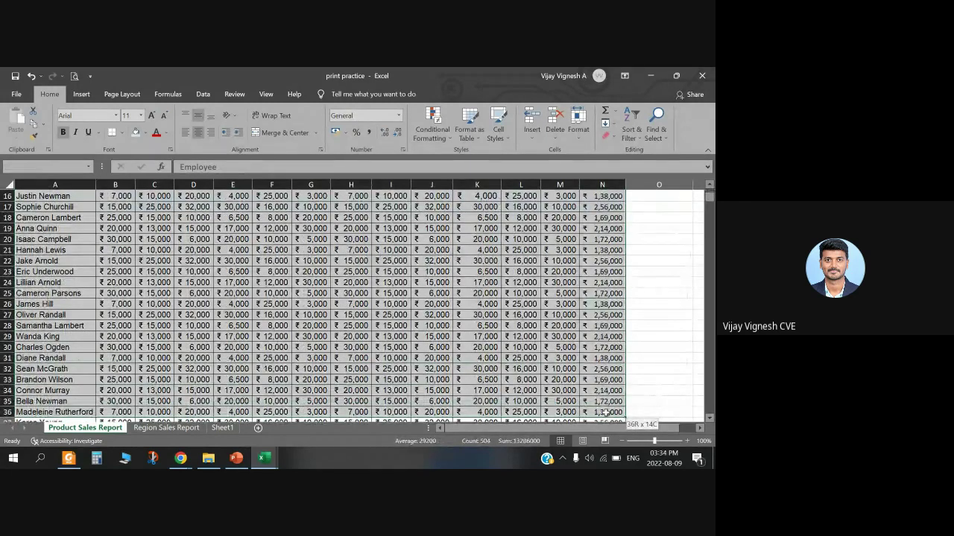
{"action": "mouse_move", "coordinate": [605, 412]}
{"action": "left_mouse_down"}
{"action": "mouse_move", "coordinate": [611, 422]}
{"action": "mouse_move", "coordinate": [615, 412]}
{"action": "mouse_move", "coordinate": [612, 467]}
{"action": "mouse_move", "coordinate": [607, 403]}
{"action": "left_mouse_up"}
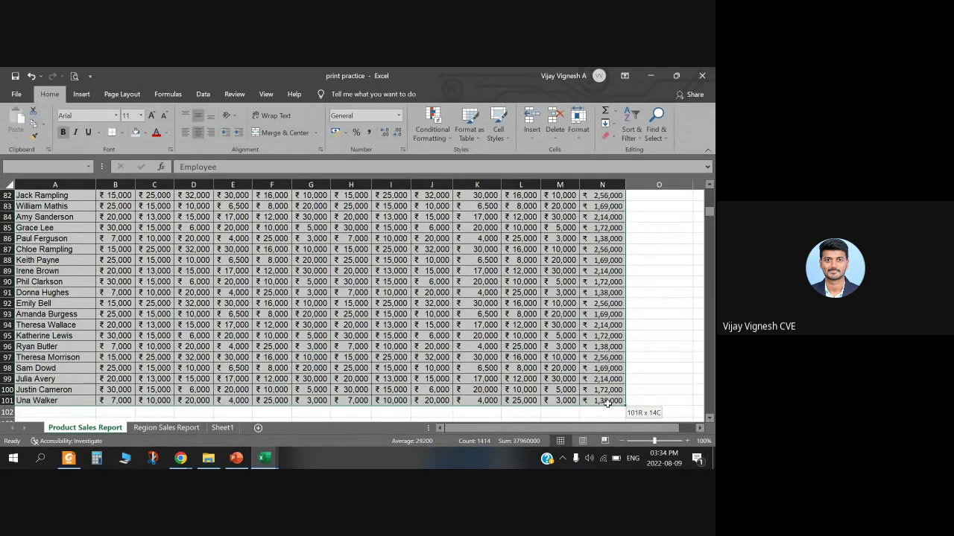
{"action": "left_click_drag", "start_coordinate": [607, 403], "coordinate": [607, 403]}
{"action": "scroll", "coordinate": [283, 368], "scroll_direction": "up", "scroll_amount": 17}
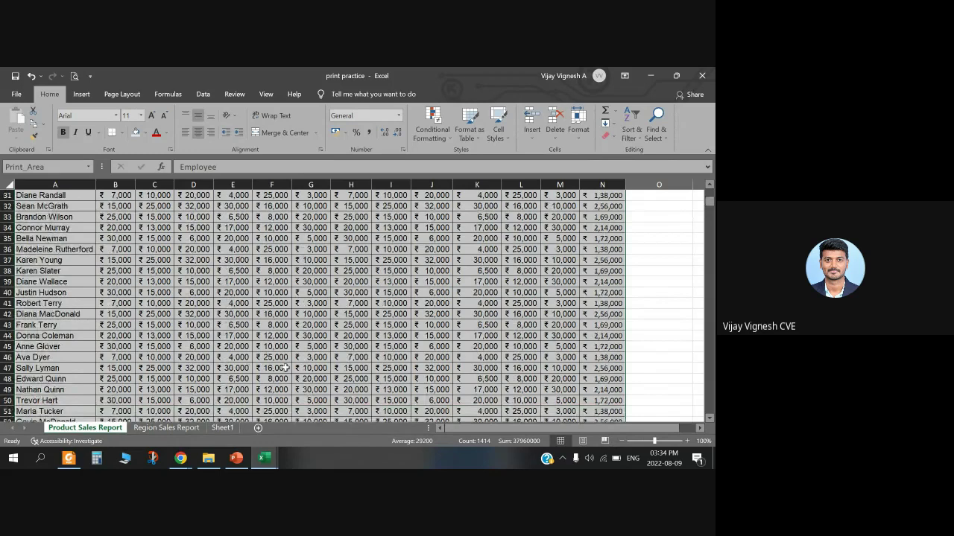
{"action": "scroll", "coordinate": [285, 368], "scroll_direction": "up", "scroll_amount": 10}
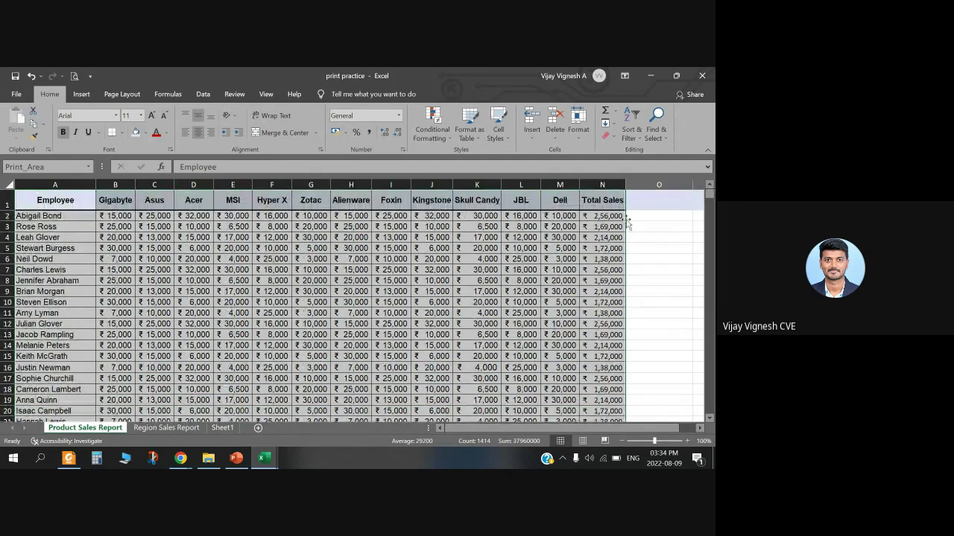
{"action": "left_click", "coordinate": [649, 199]}
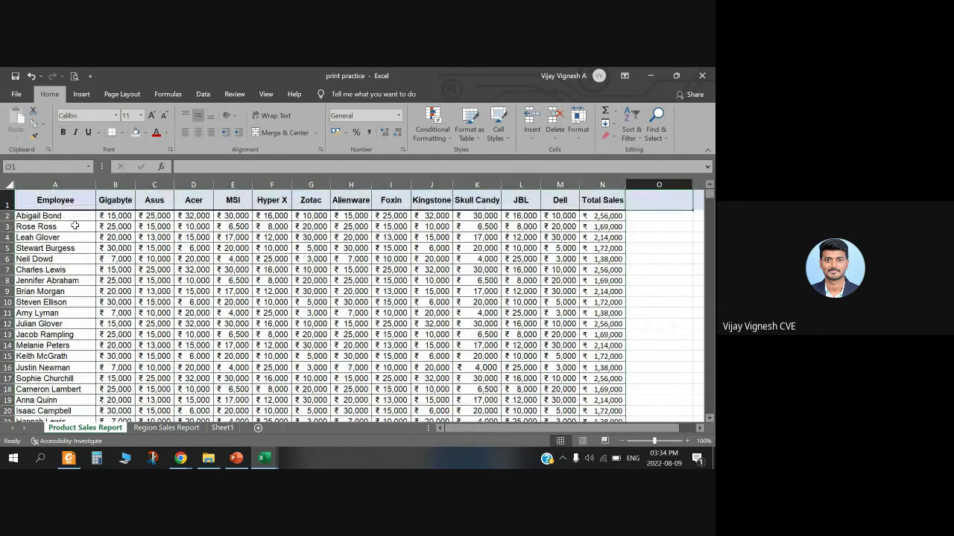
{"action": "left_click", "coordinate": [432, 226]}
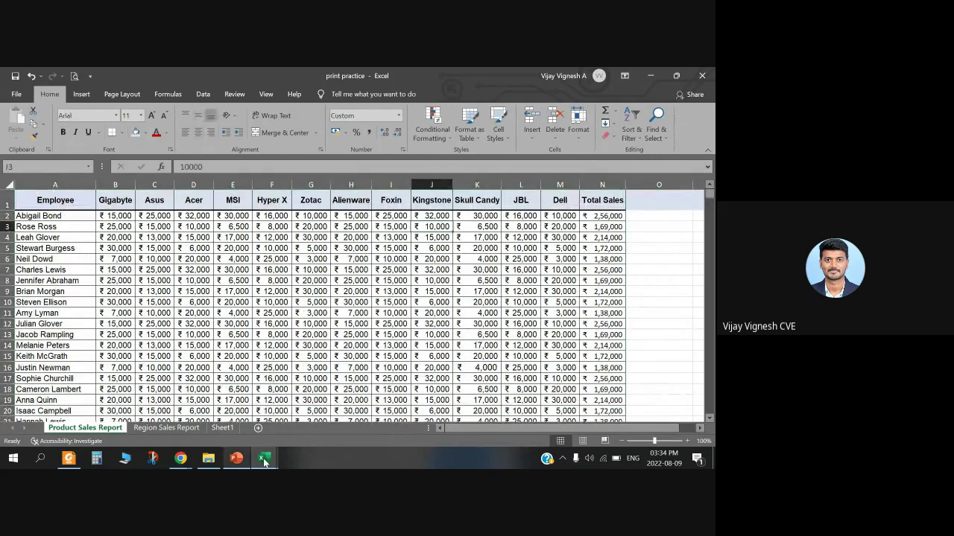
Step: Switch to Building-Estimation-Excel-Sheet-1 and select L14 and the Plinth Beam label in I9
{"action": "mouse_move", "coordinate": [265, 457]}
{"action": "left_click", "coordinate": [213, 413]}
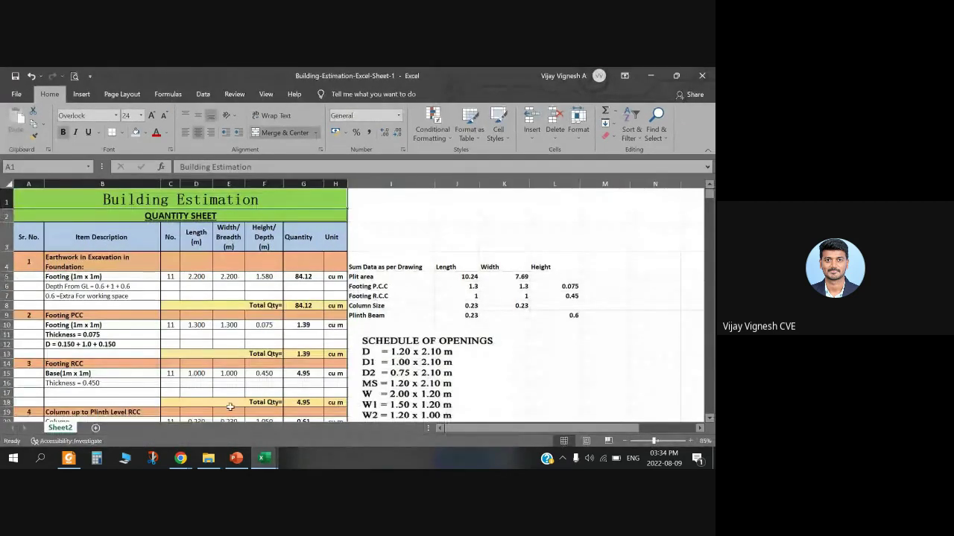
{"action": "left_click", "coordinate": [555, 363]}
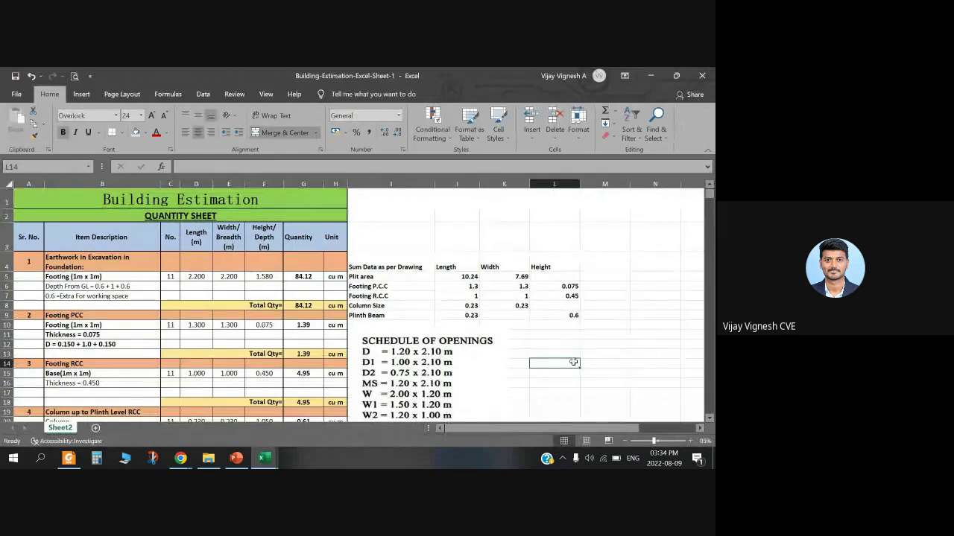
{"action": "left_click", "coordinate": [385, 315]}
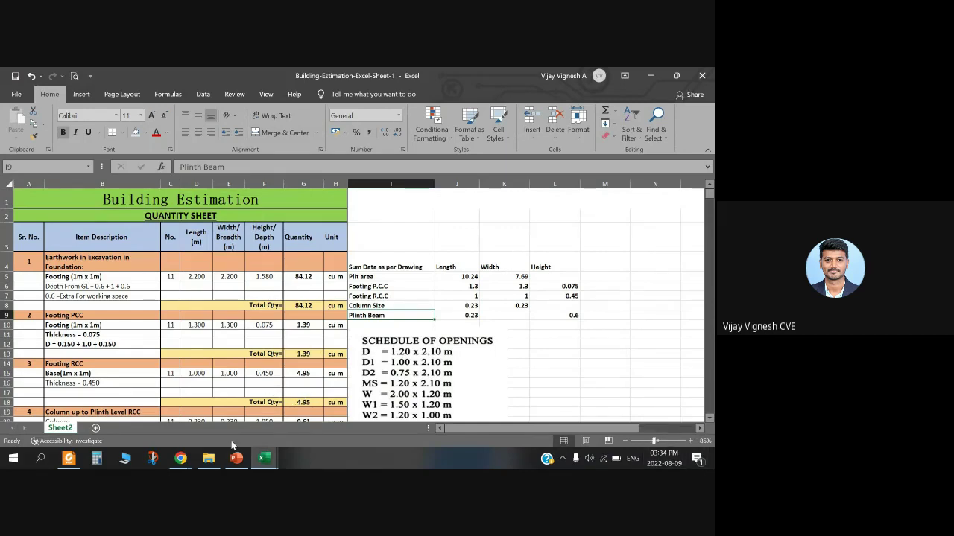
{"action": "left_click", "coordinate": [181, 459]}
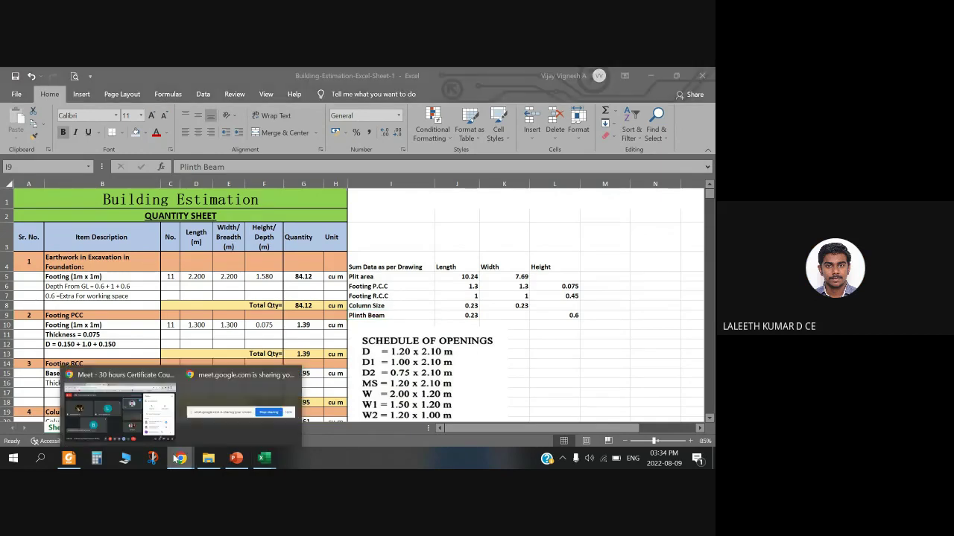
Step: In the Google Meet call, request Stop recording to bring up the stop-recording confirmation
{"action": "left_click", "coordinate": [124, 388]}
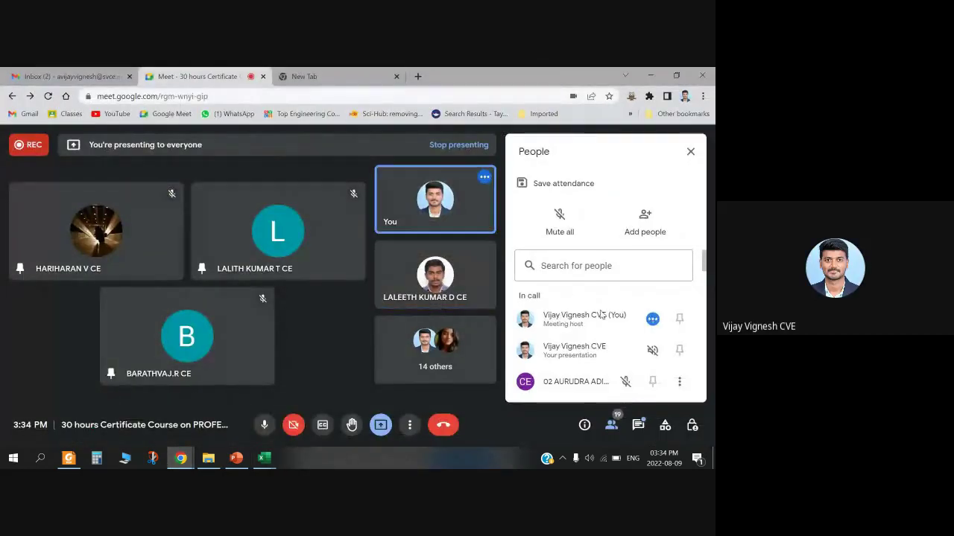
{"action": "scroll", "coordinate": [600, 316], "scroll_direction": "down", "scroll_amount": 5}
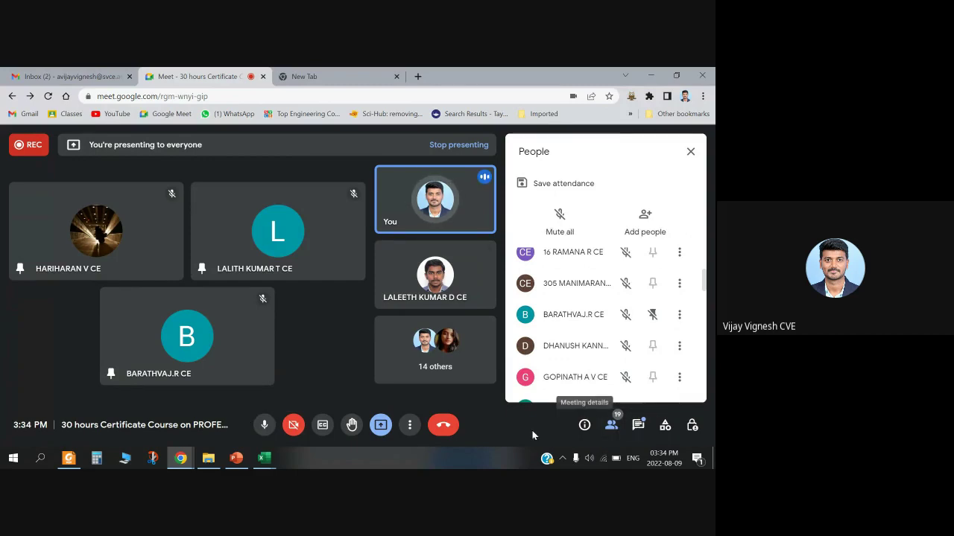
{"action": "left_click", "coordinate": [409, 425]}
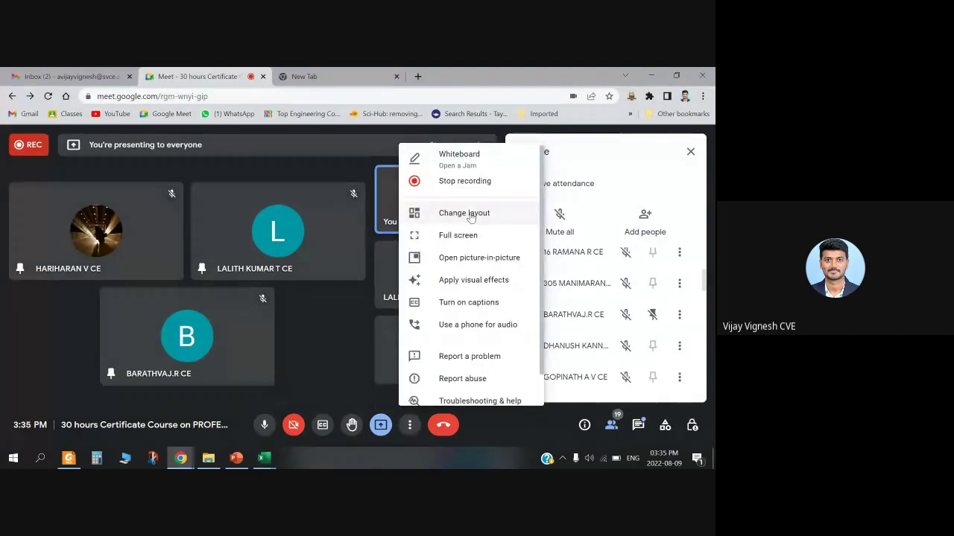
{"action": "left_click", "coordinate": [464, 181]}
{"action": "left_click", "coordinate": [614, 382]}
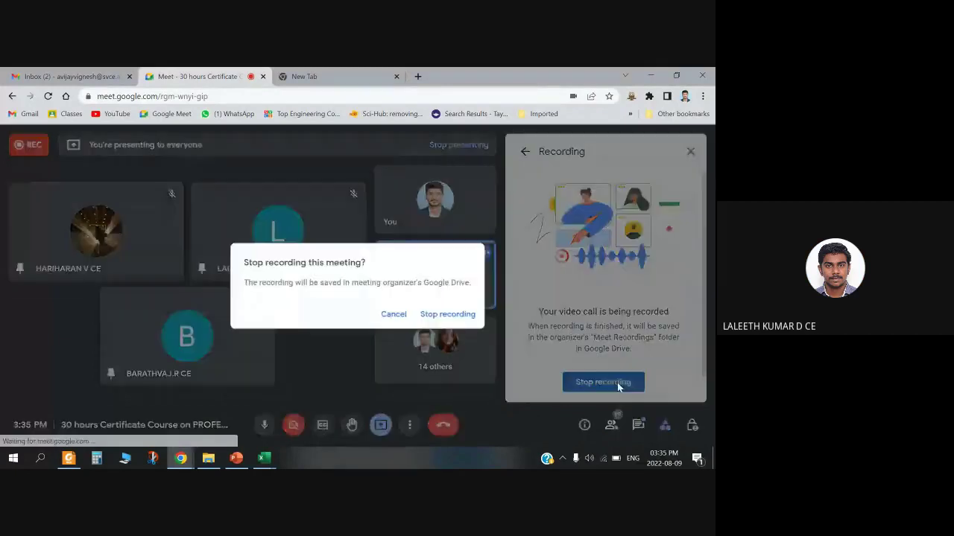